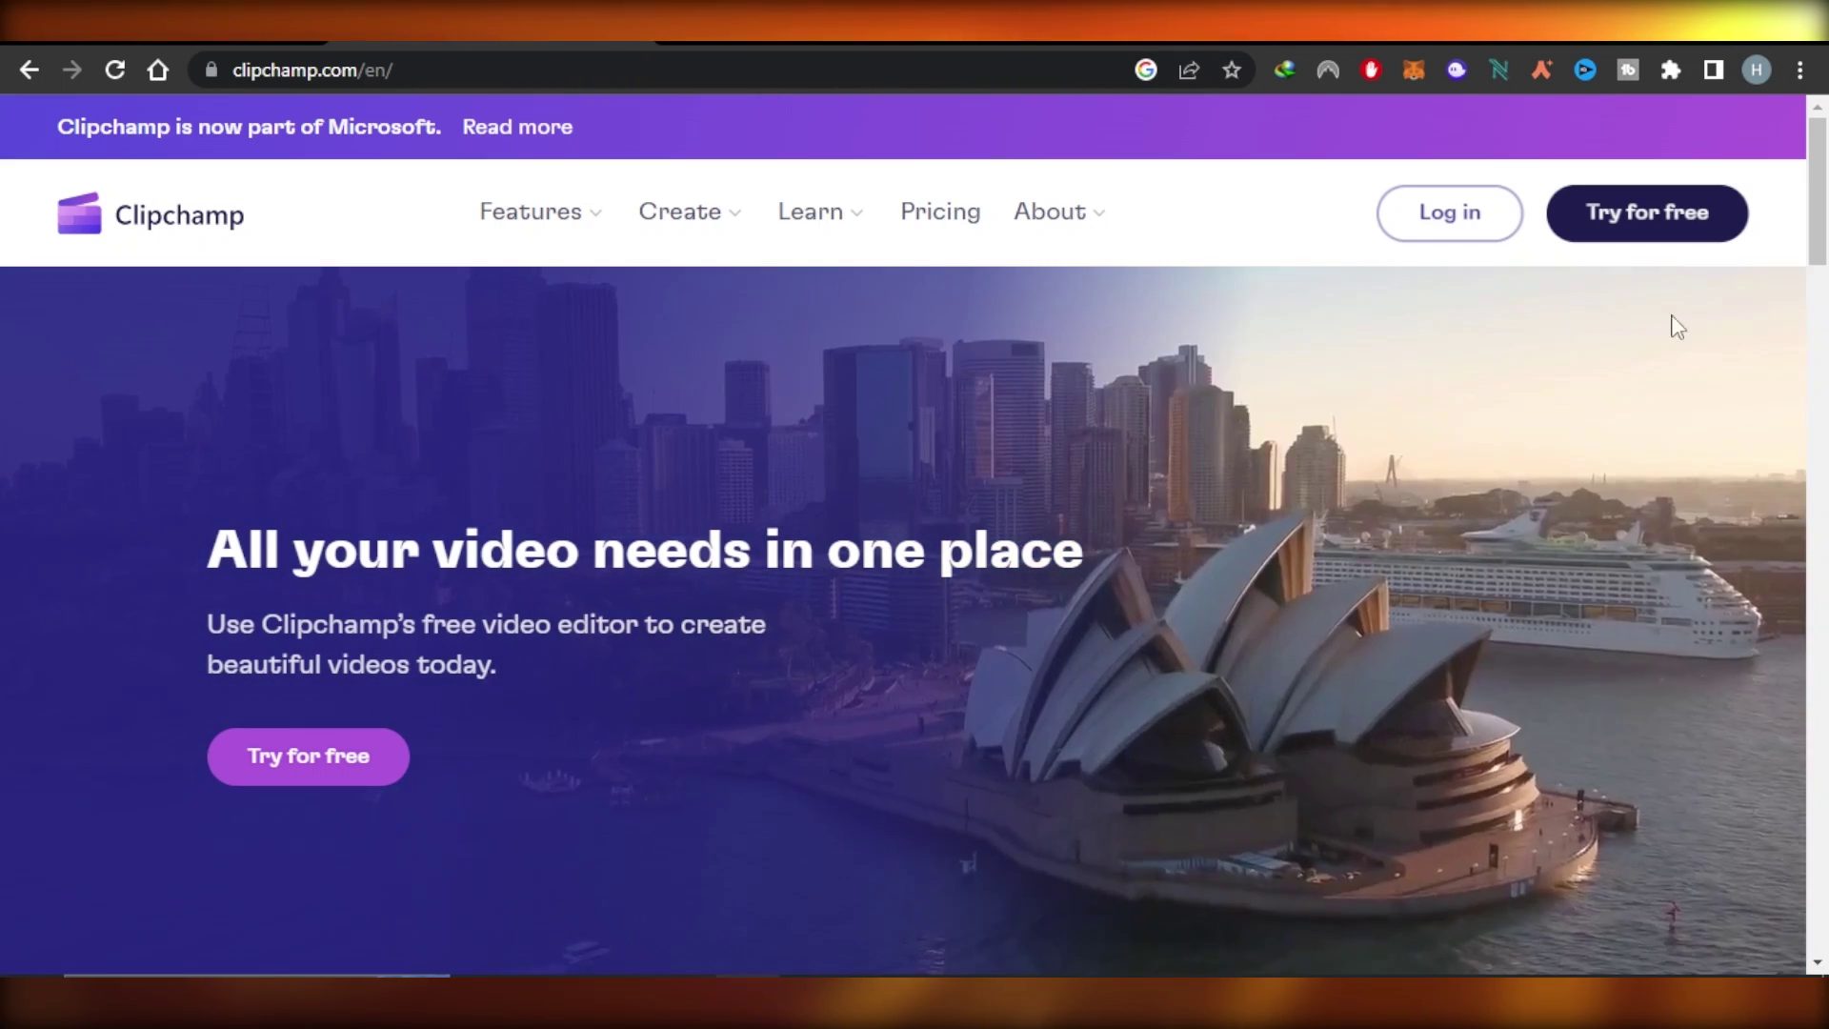
- Browse the Clipchamp landing page, dismiss the video download prompt, and sign in with Try for free
mouse_move(1821, 198)
mouse_down()
mouse_move(1821, 468)
mouse_move(1821, 176)
mouse_up()
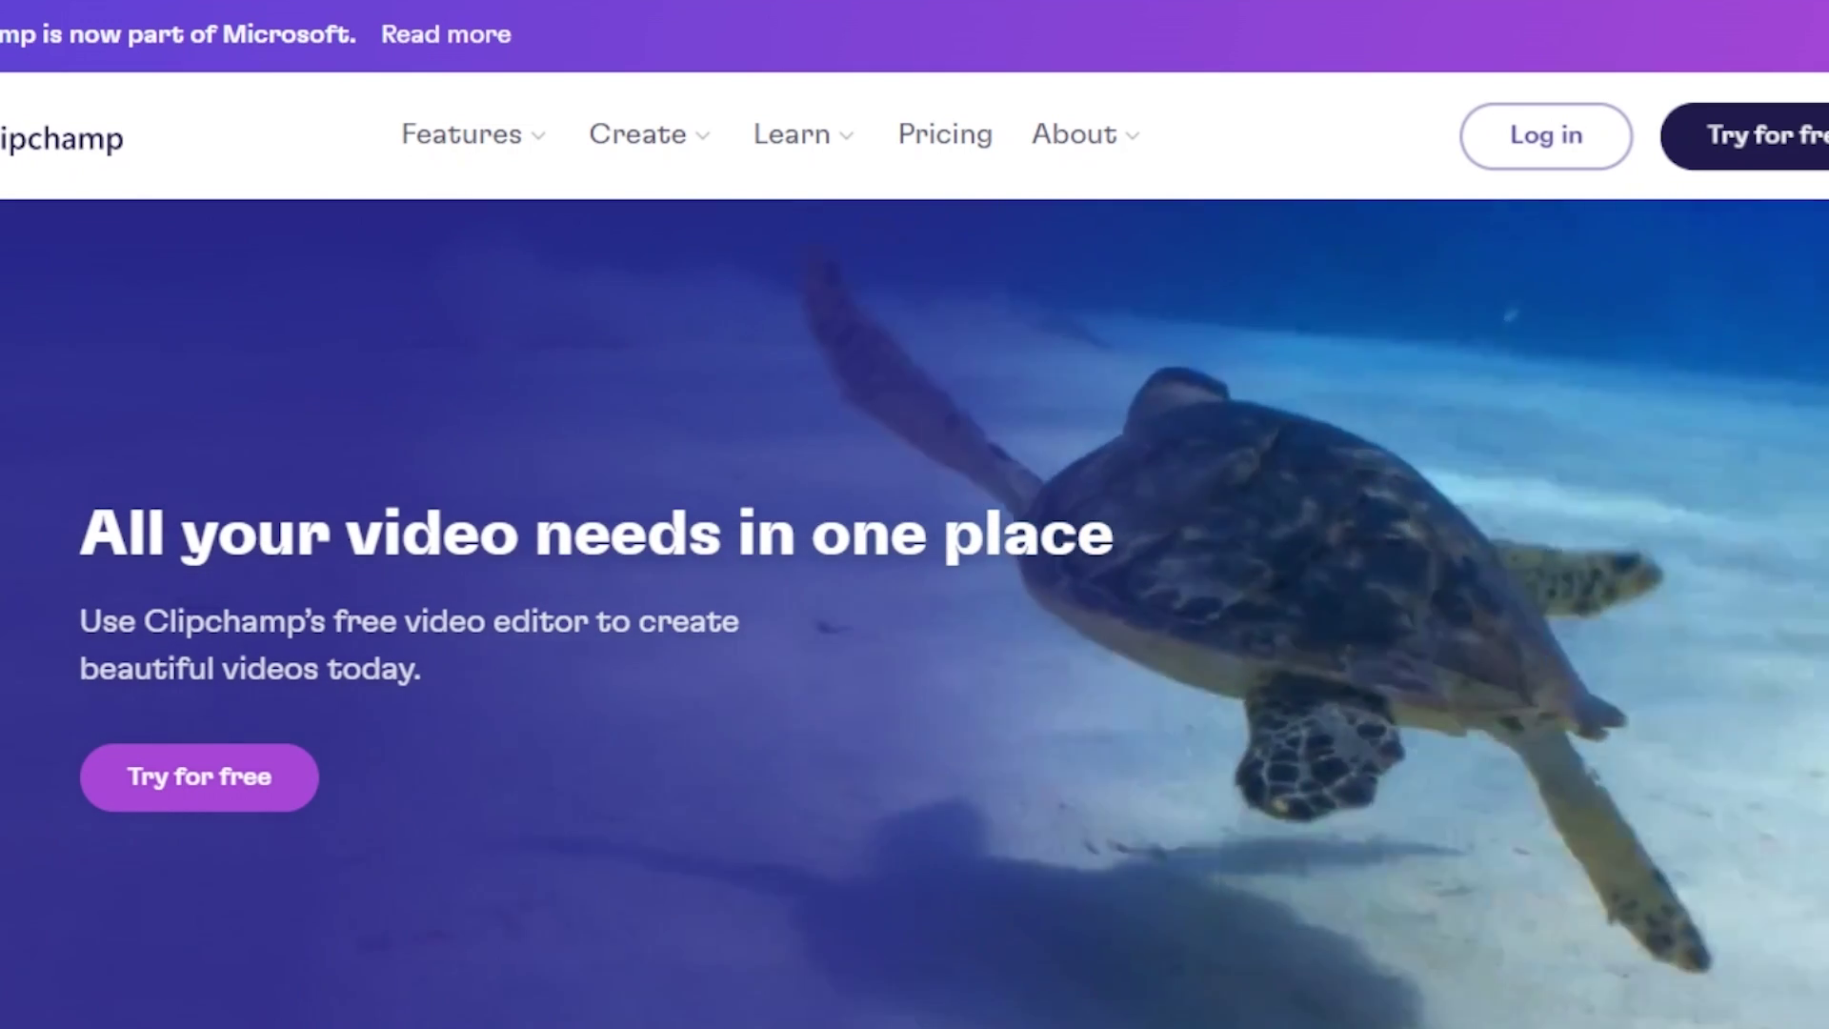
scroll(914, 610, down, 7)
scroll(914, 610, down, 15)
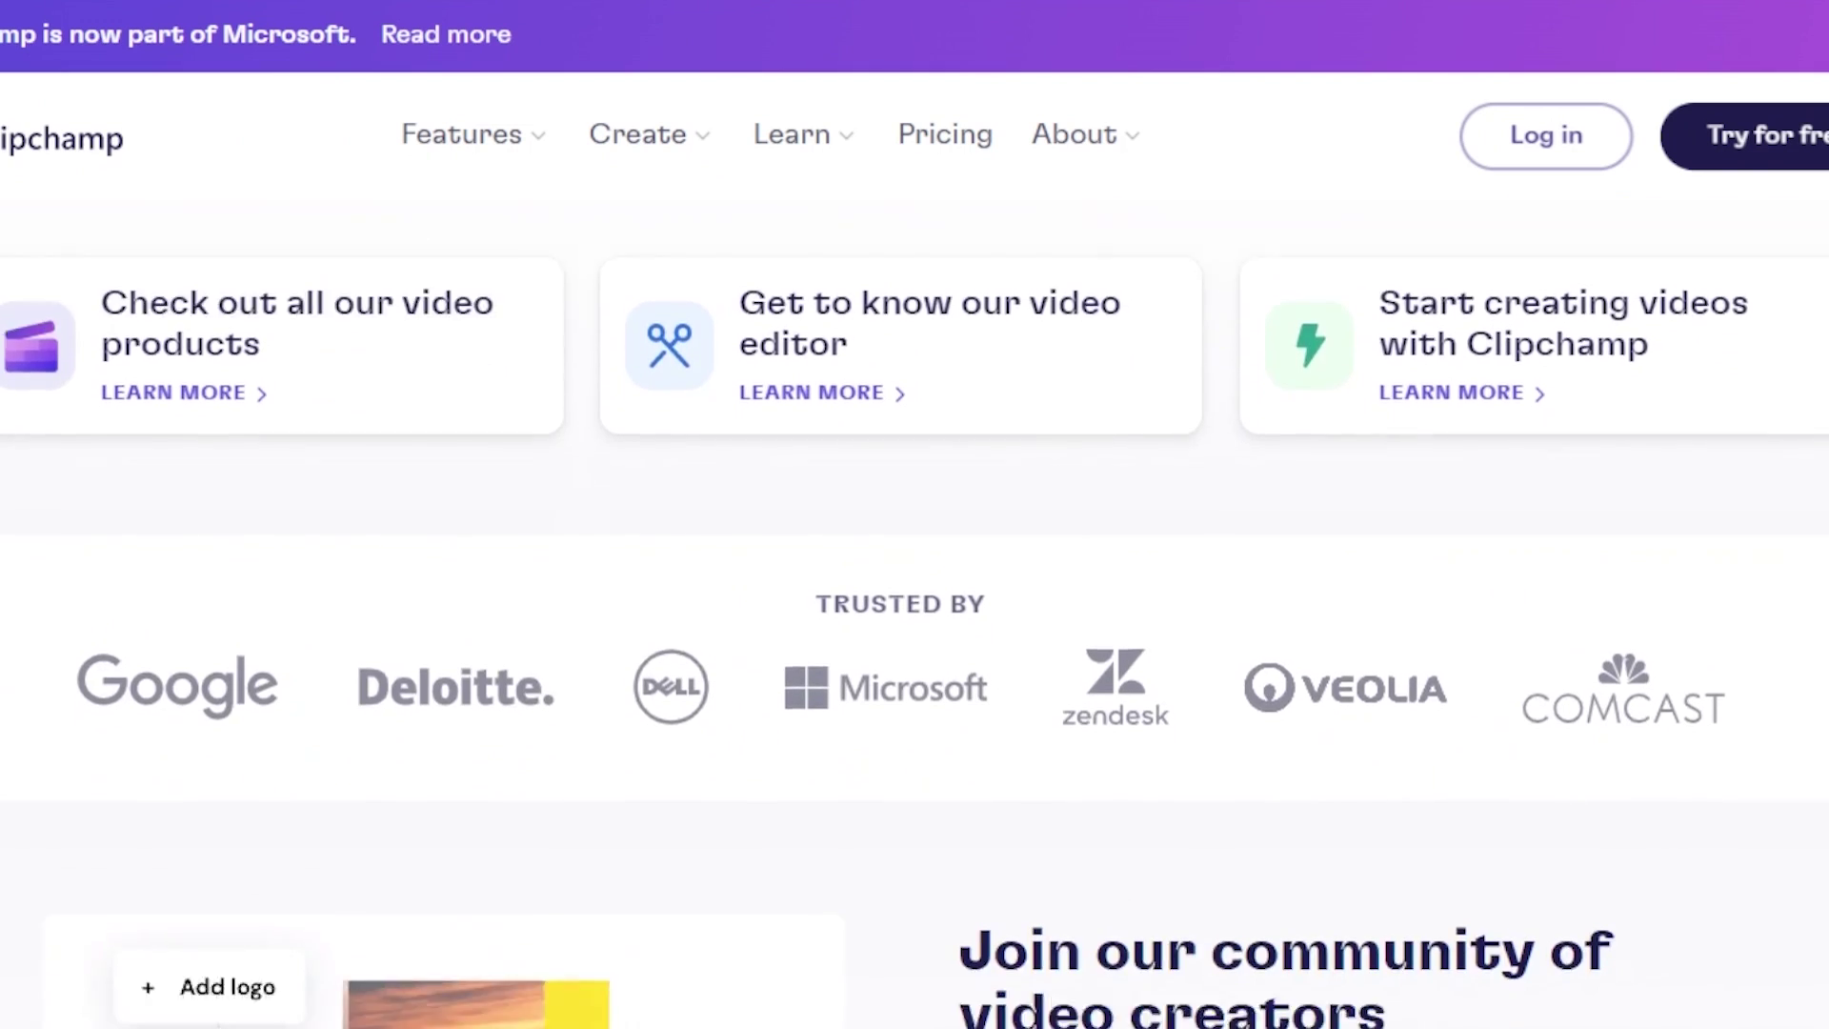
scroll(914, 609, down, 18)
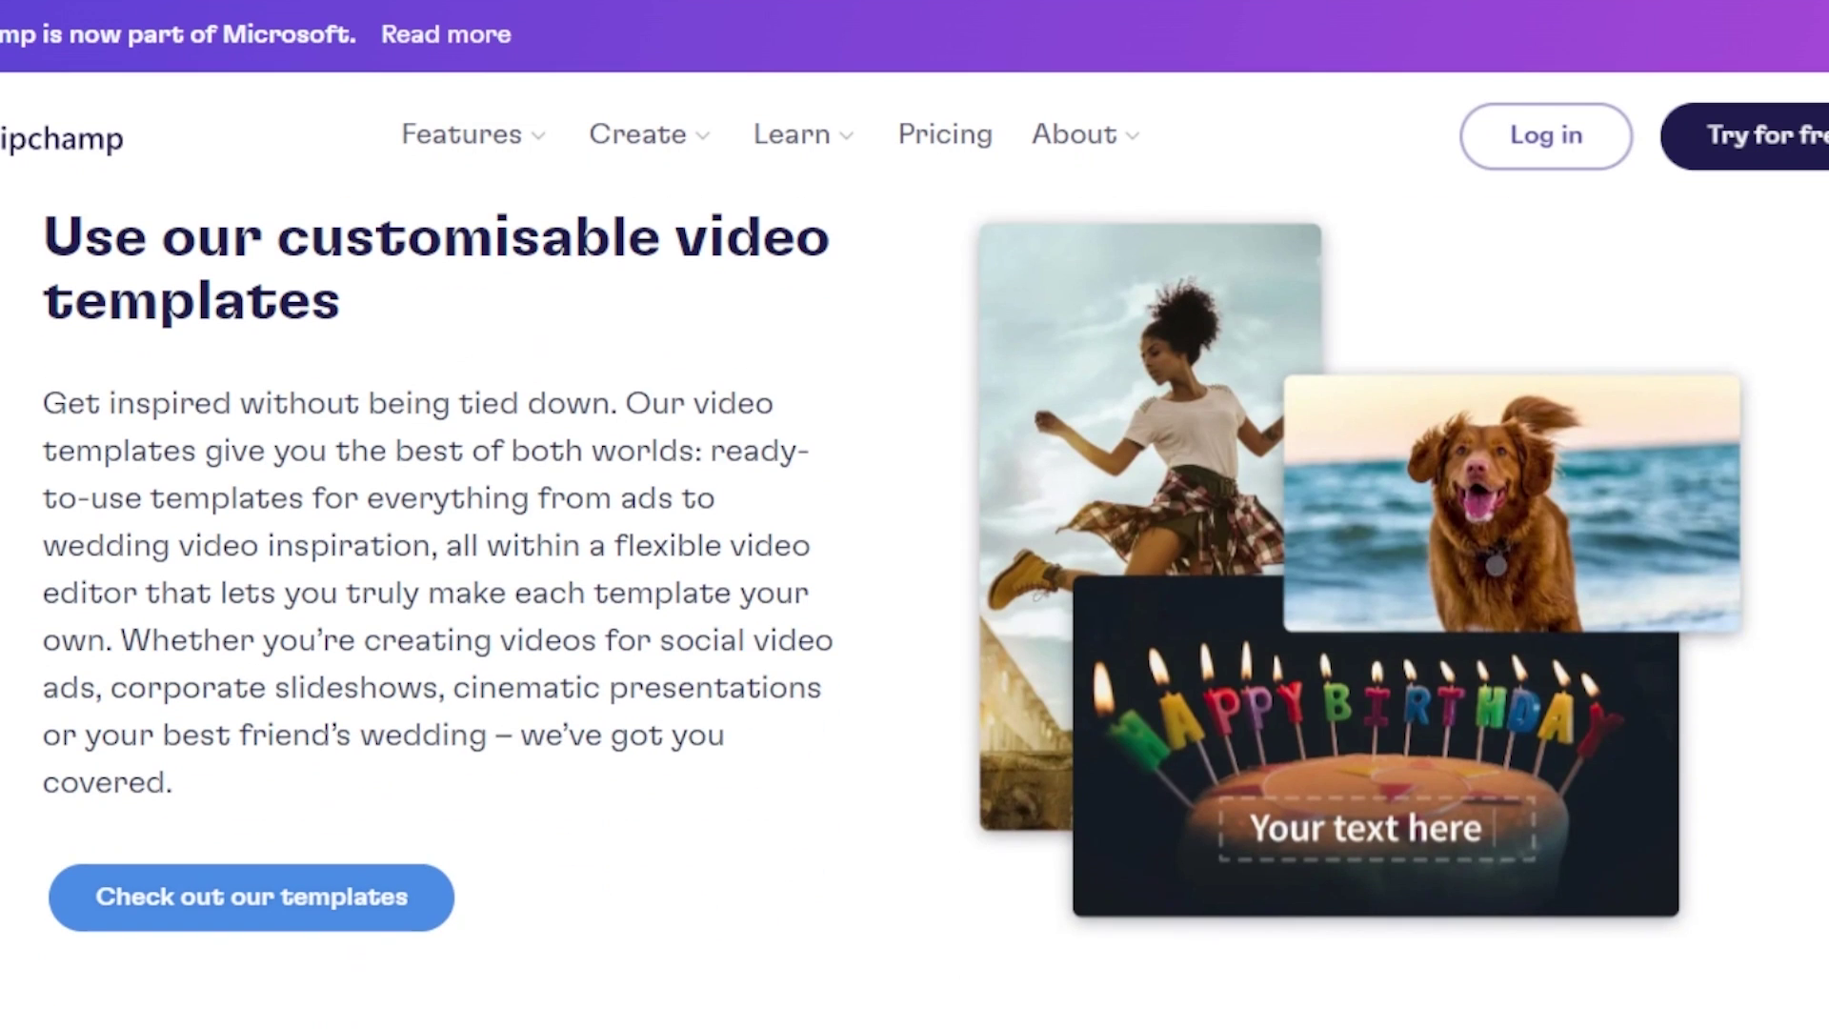
scroll(915, 610, up, 5)
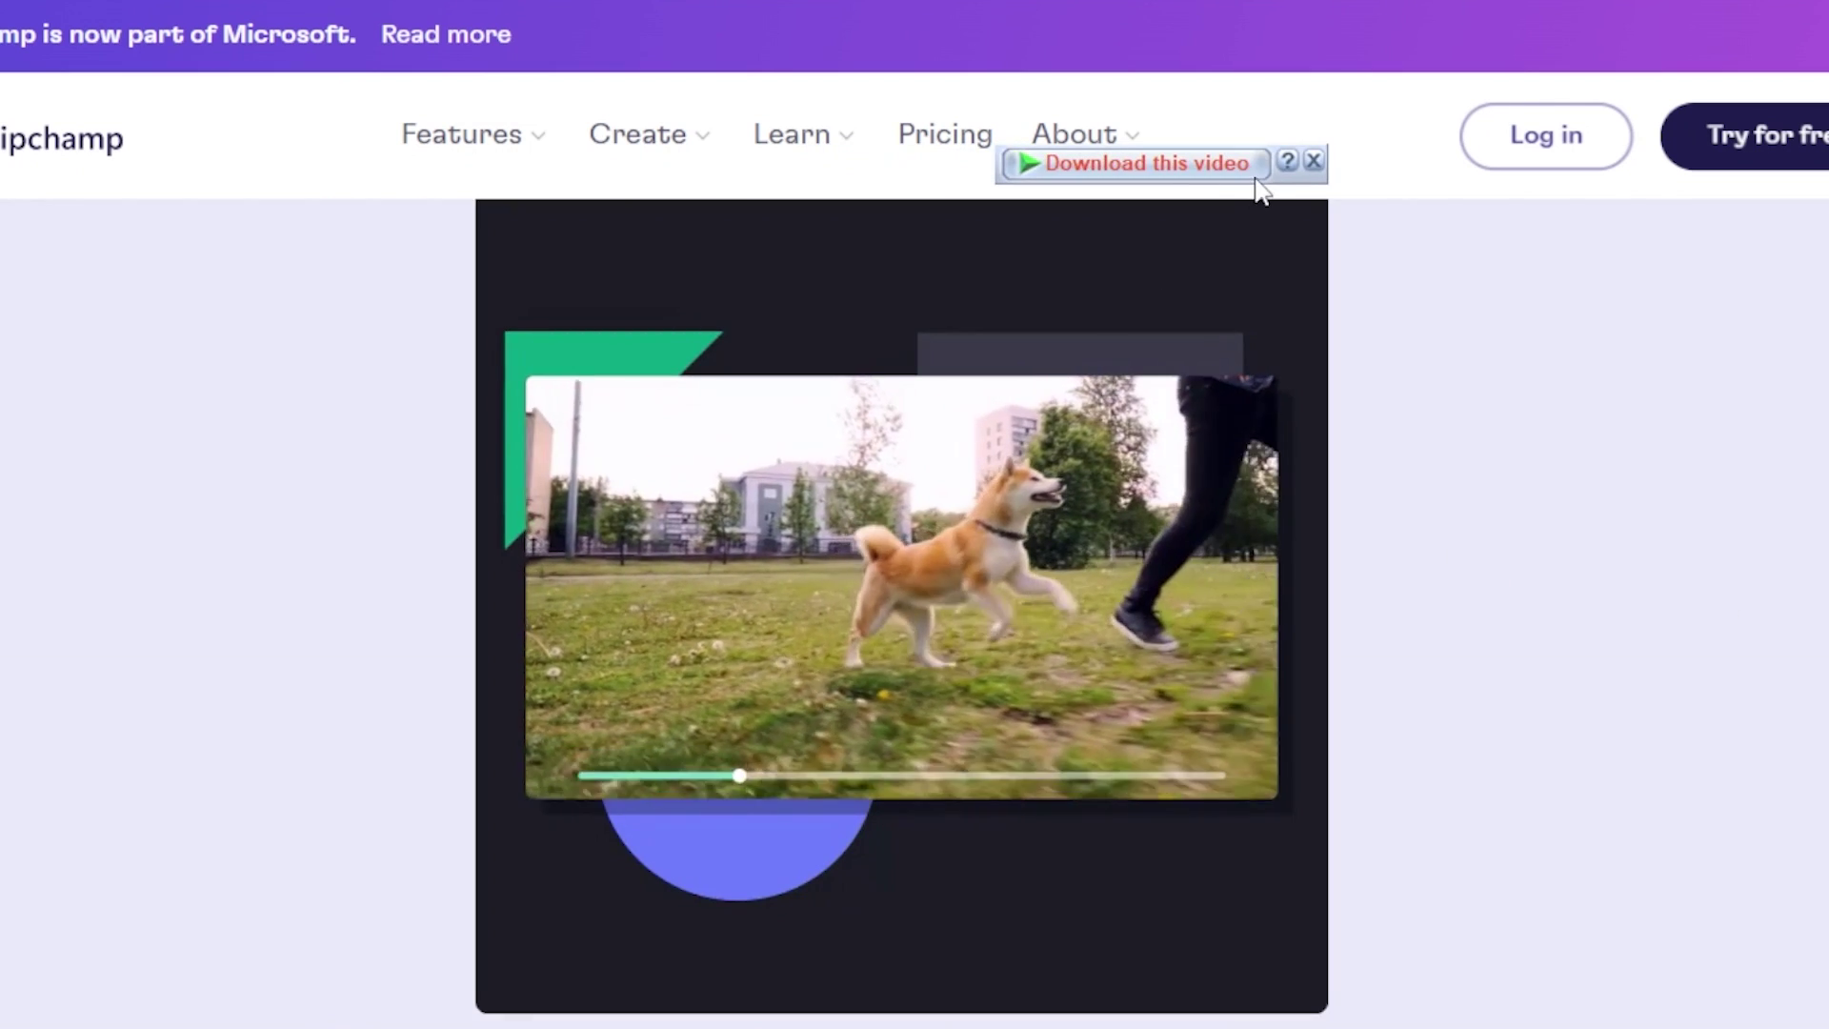
click(1313, 161)
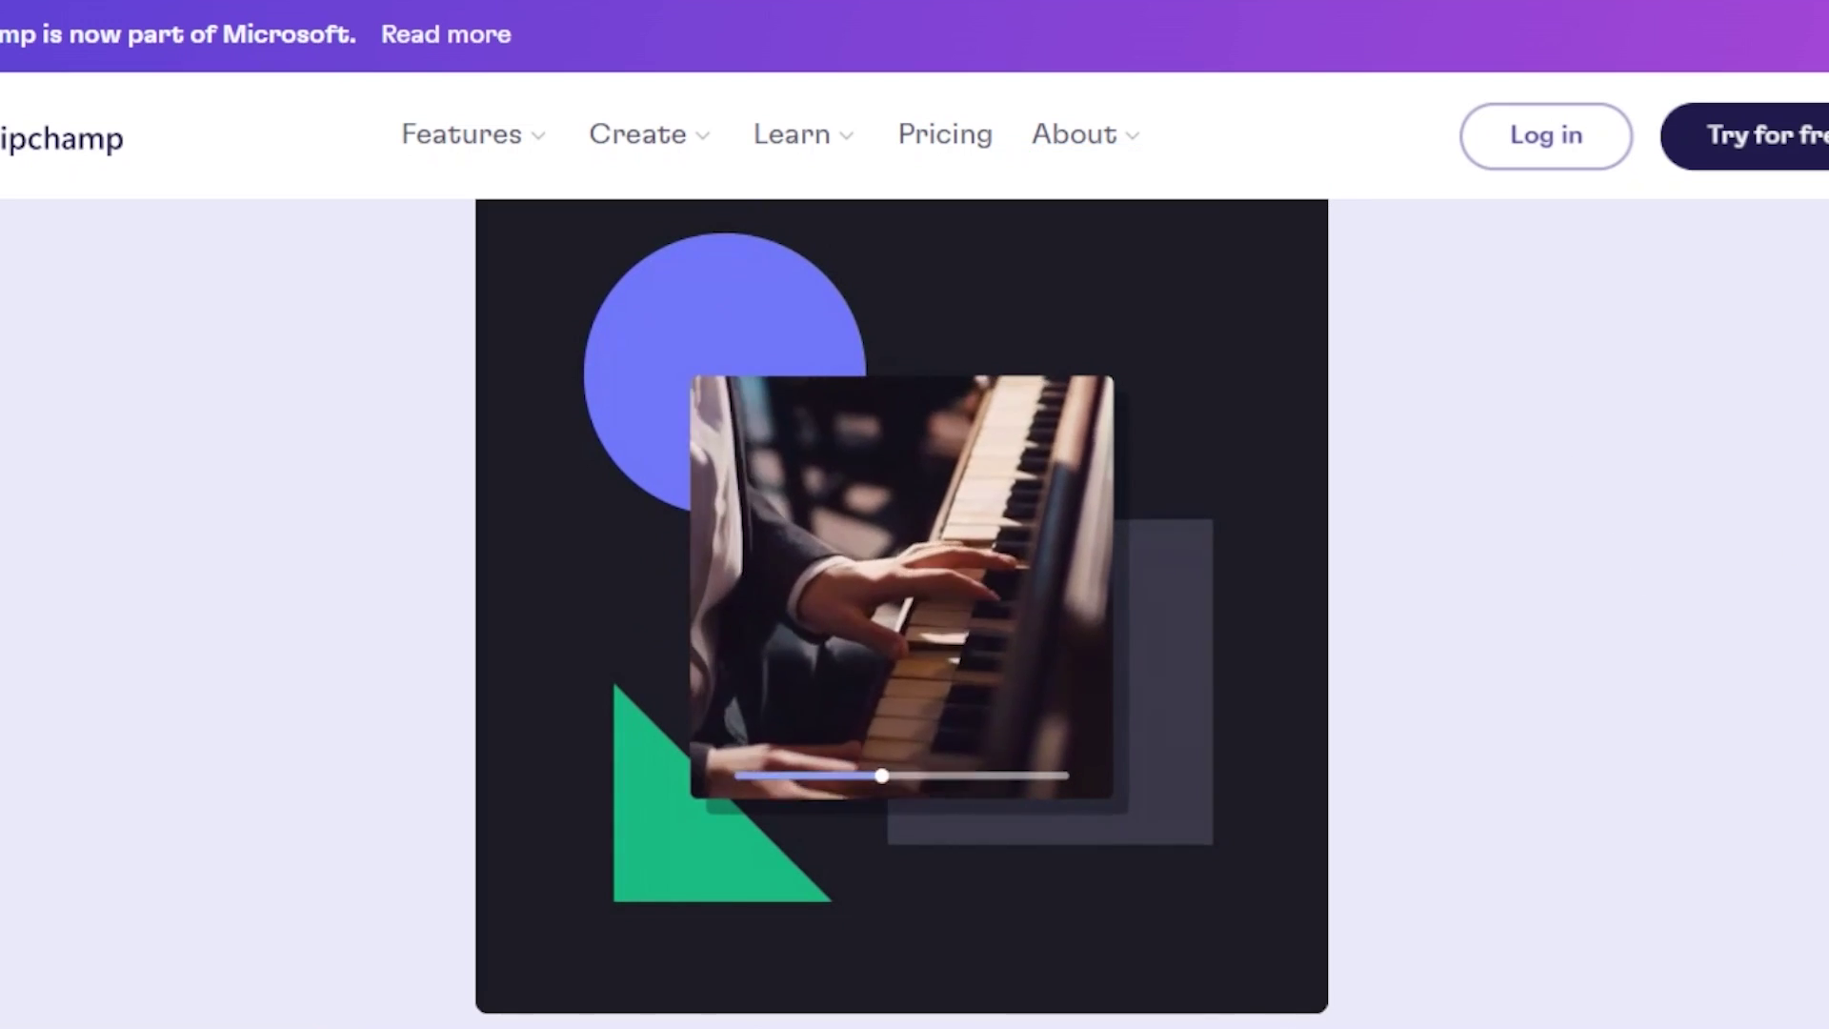
scroll(1565, 464, down, 10)
scroll(915, 610, down, 15)
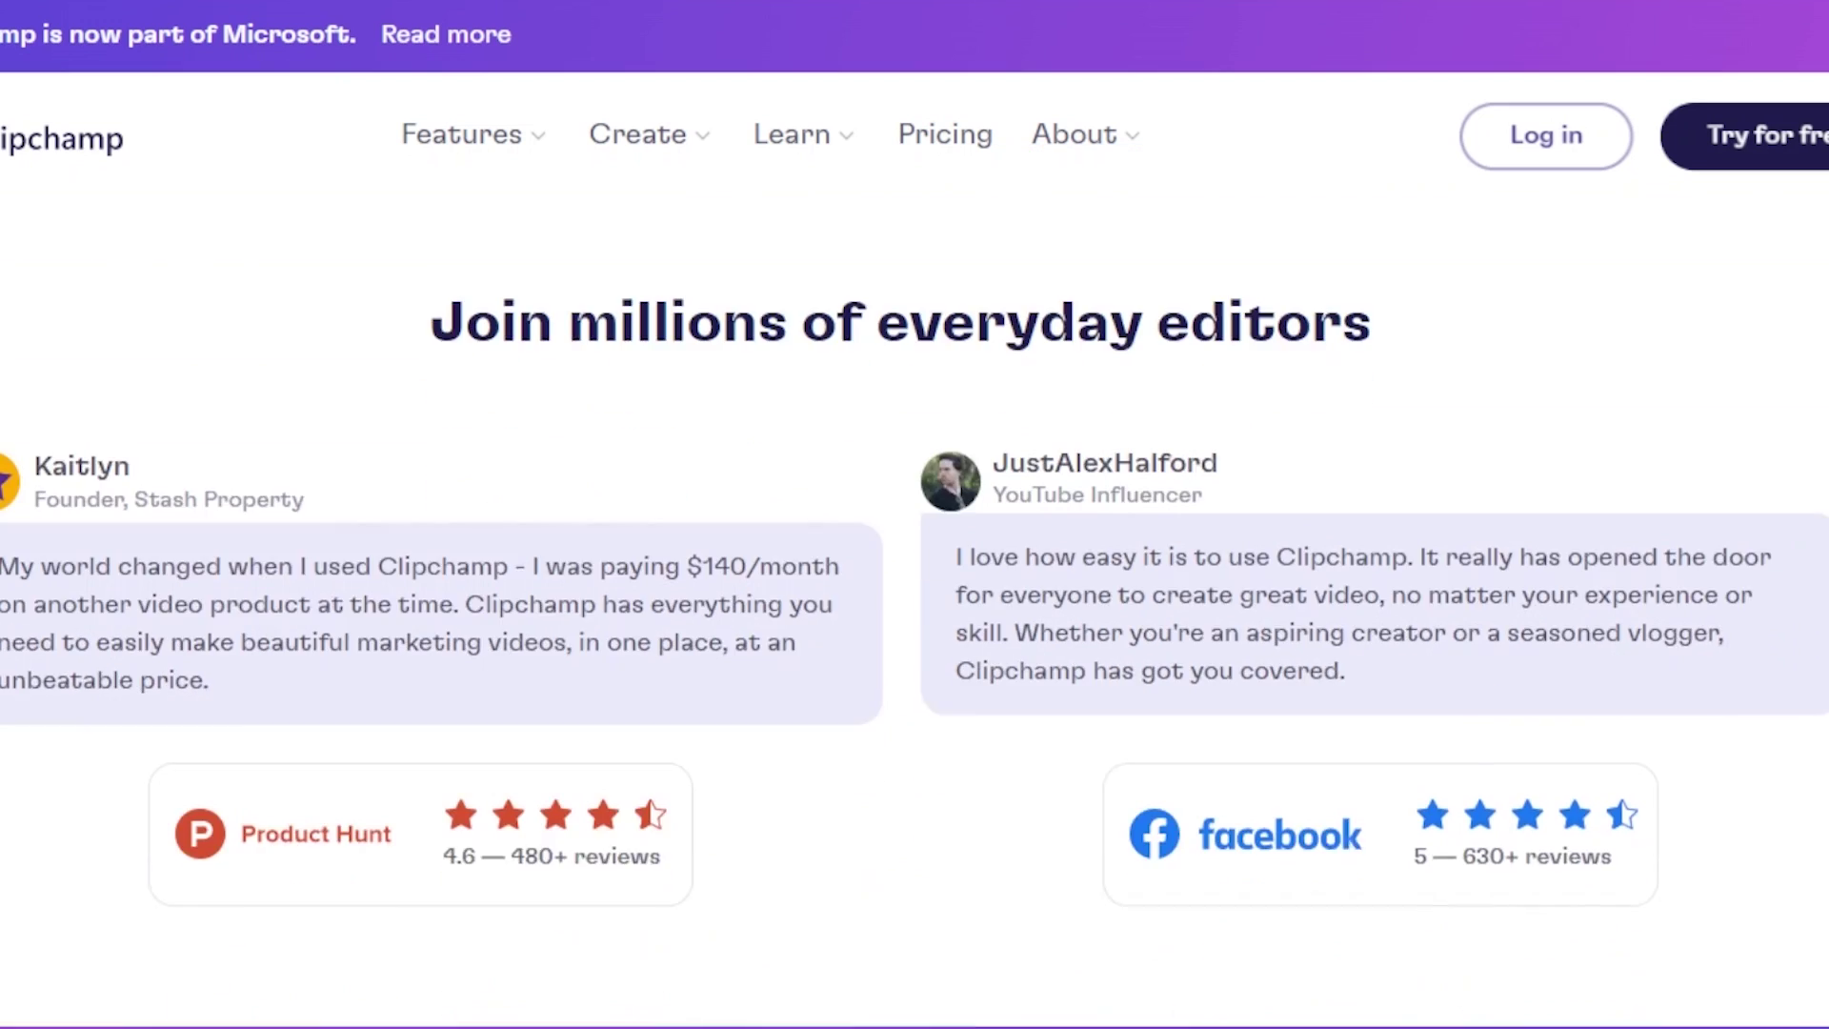
scroll(914, 610, down, 10)
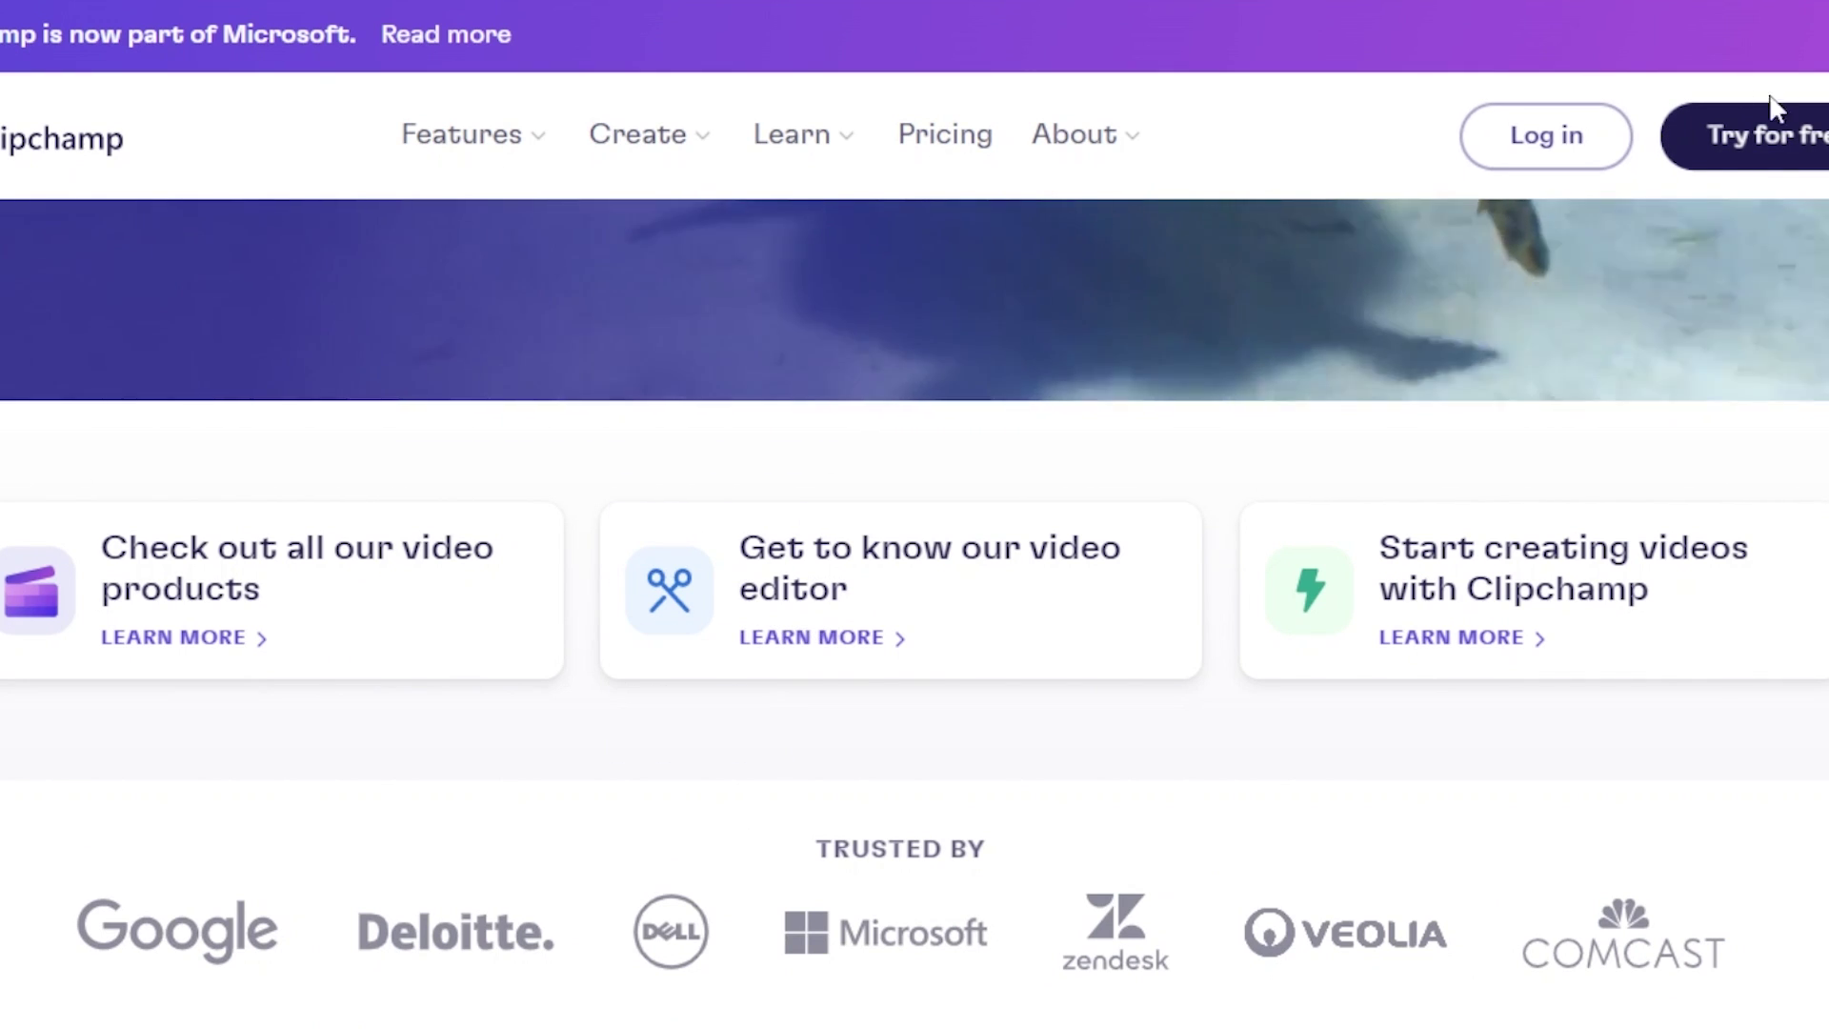
click(1729, 143)
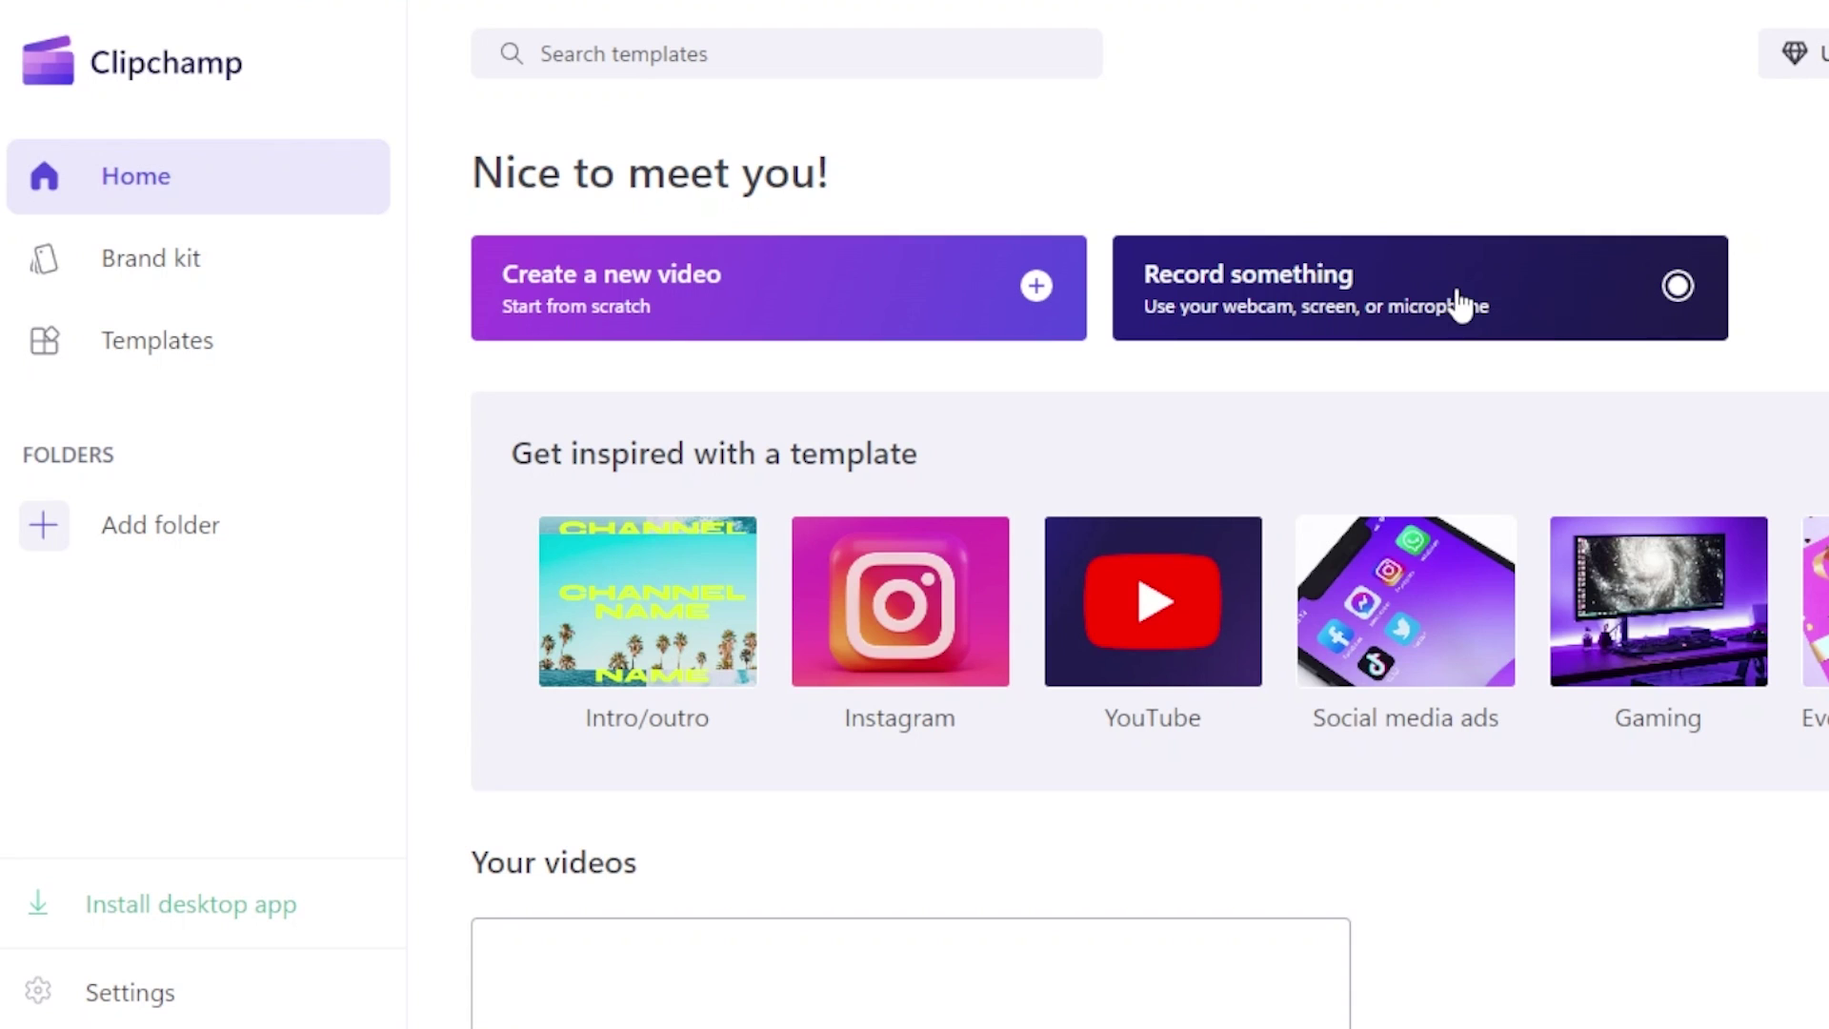
- Scroll through the Home page template carousel
scroll(1149, 518, down, 1)
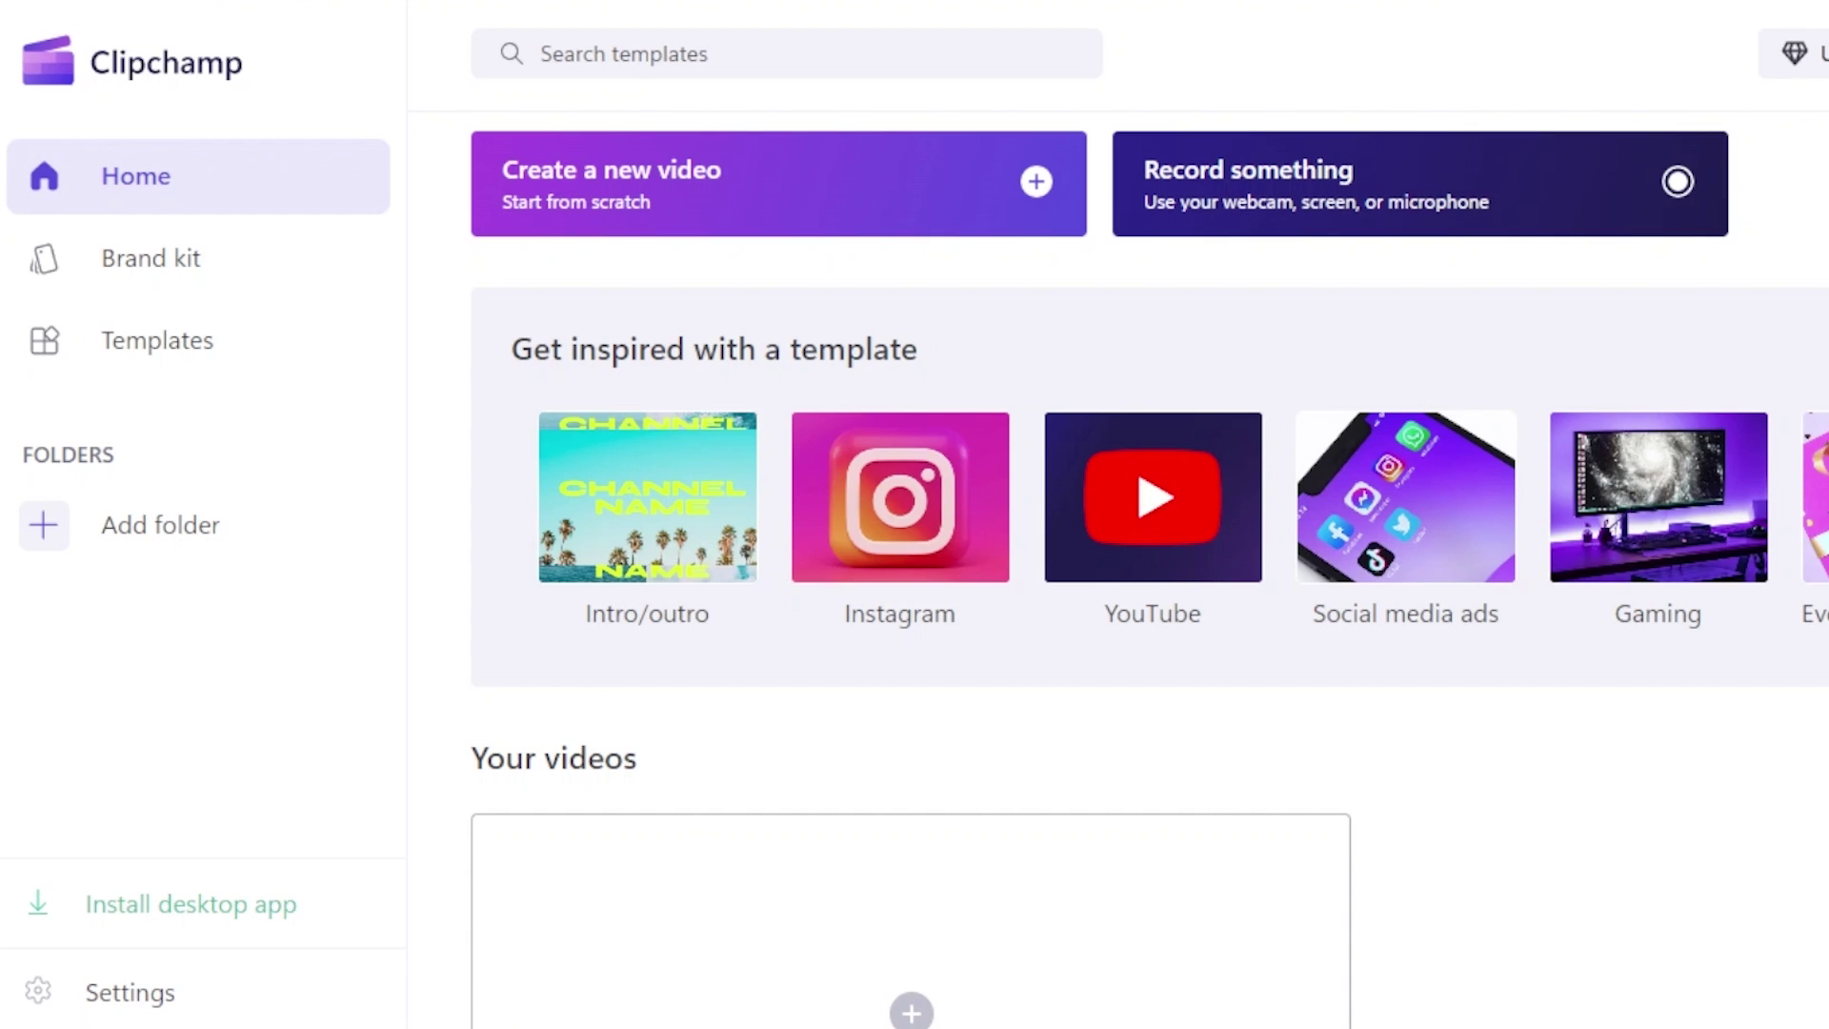
scroll(1243, 564, right, 5)
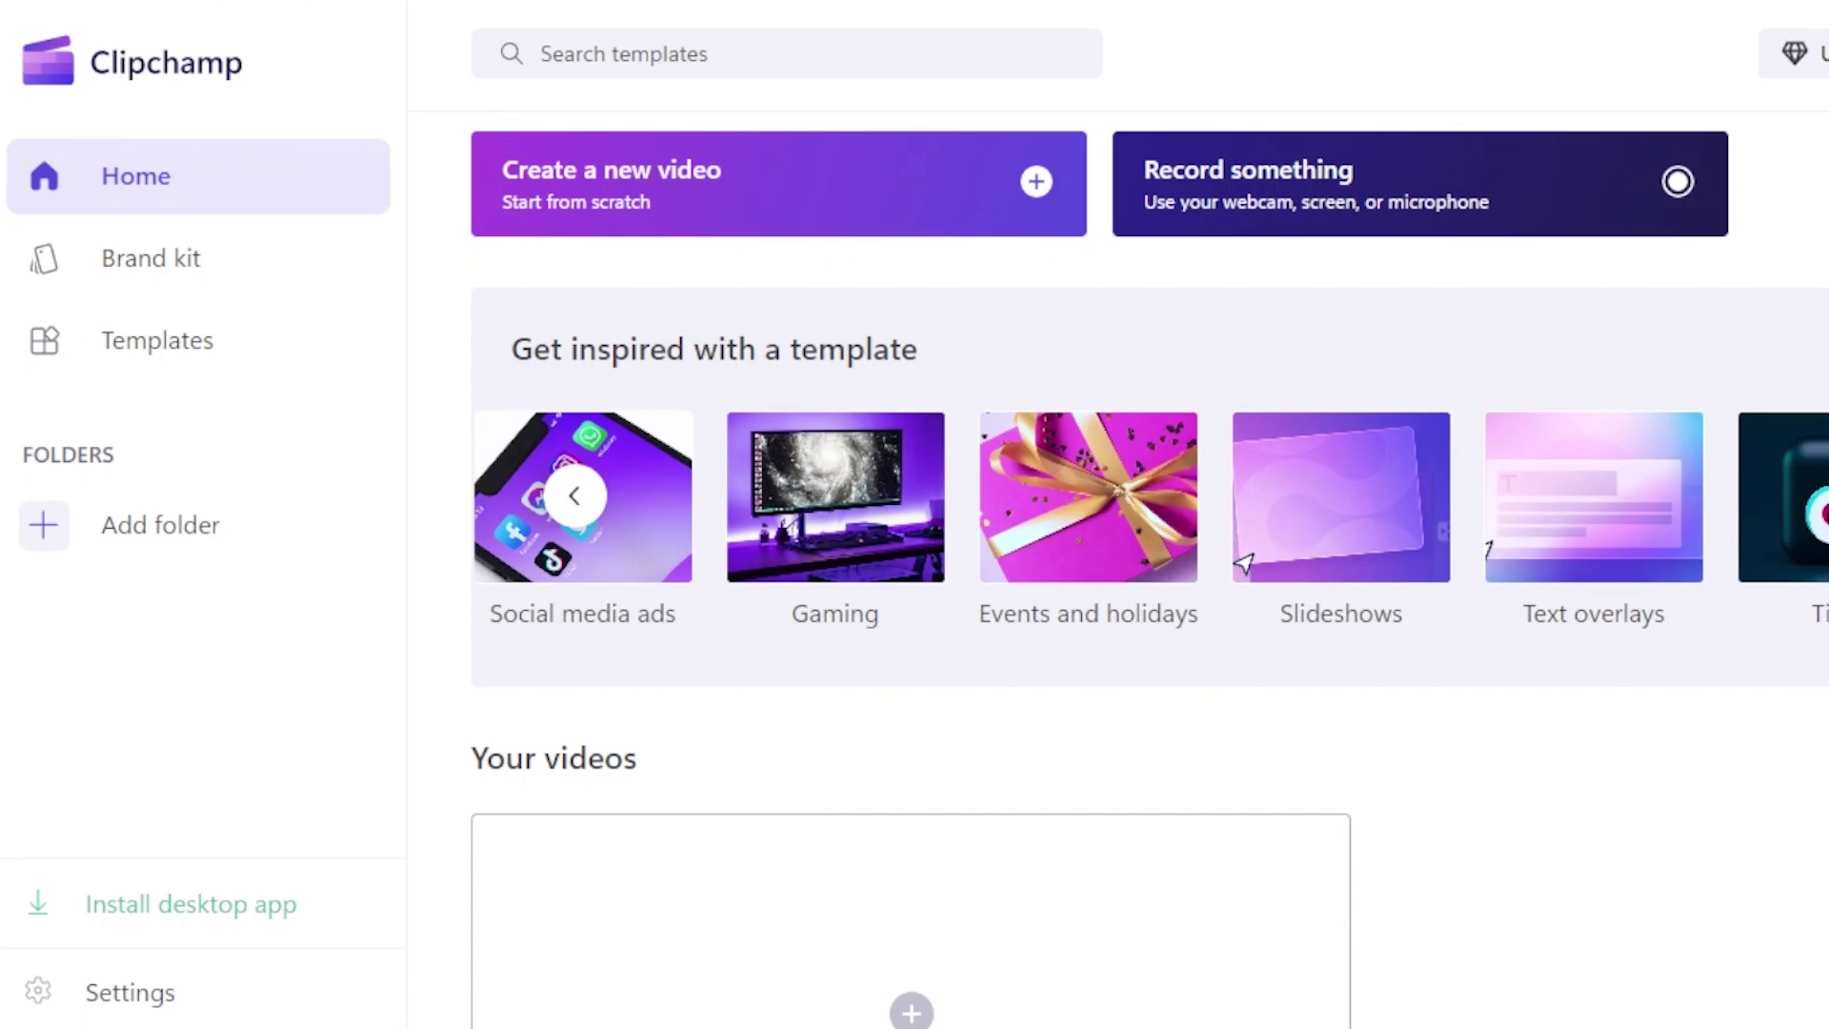
scroll(1243, 564, right, 4)
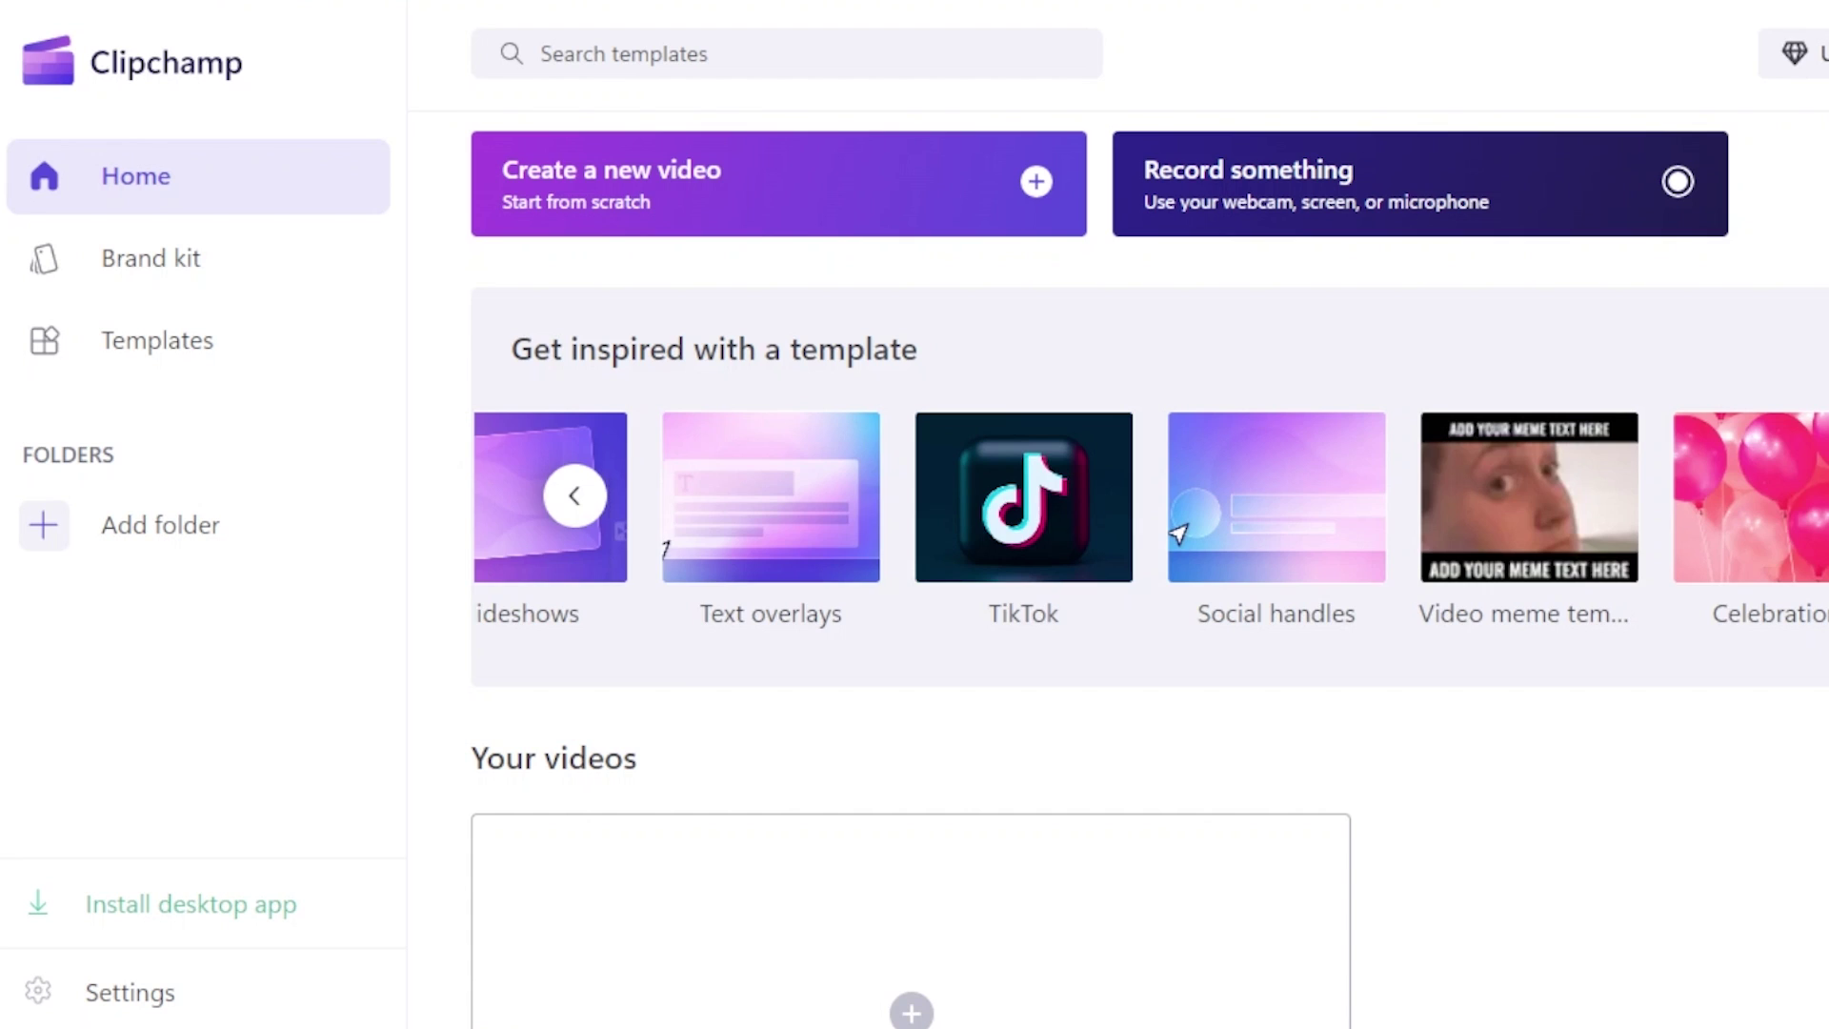
scroll(1178, 533, right, 4)
scroll(1149, 497, right, 4)
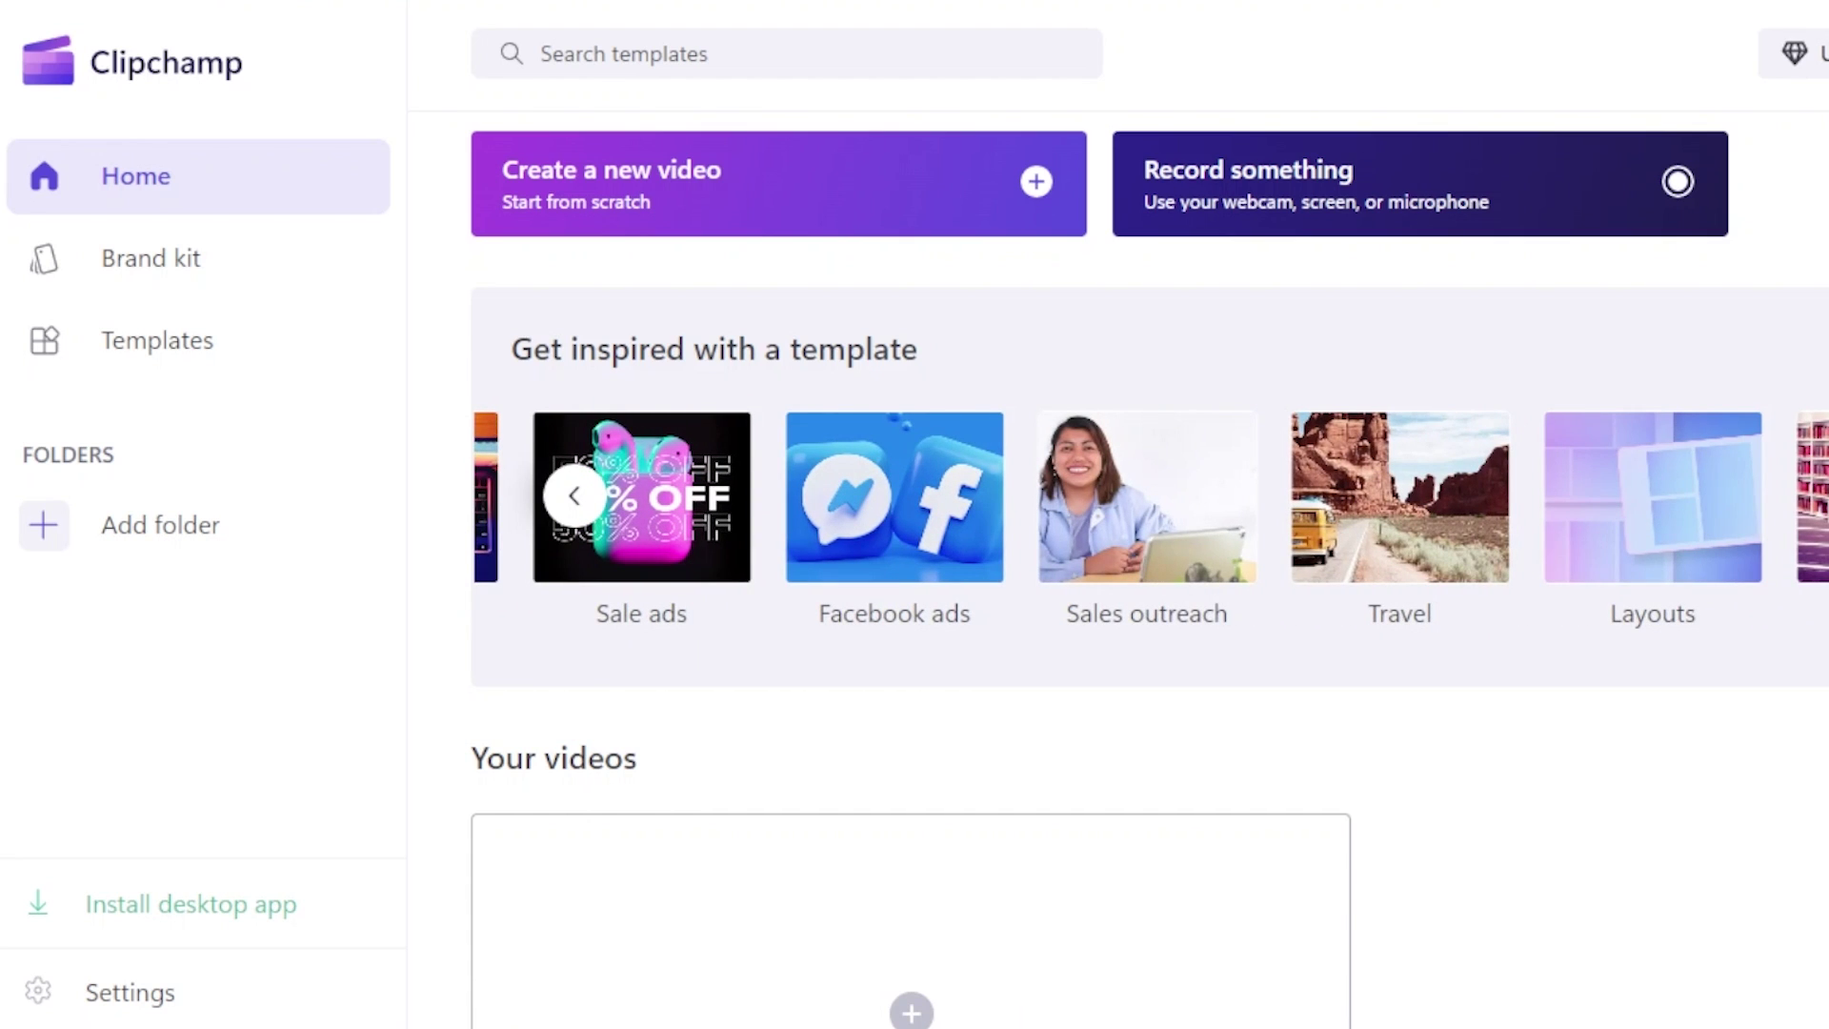
scroll(1236, 560, right, 4)
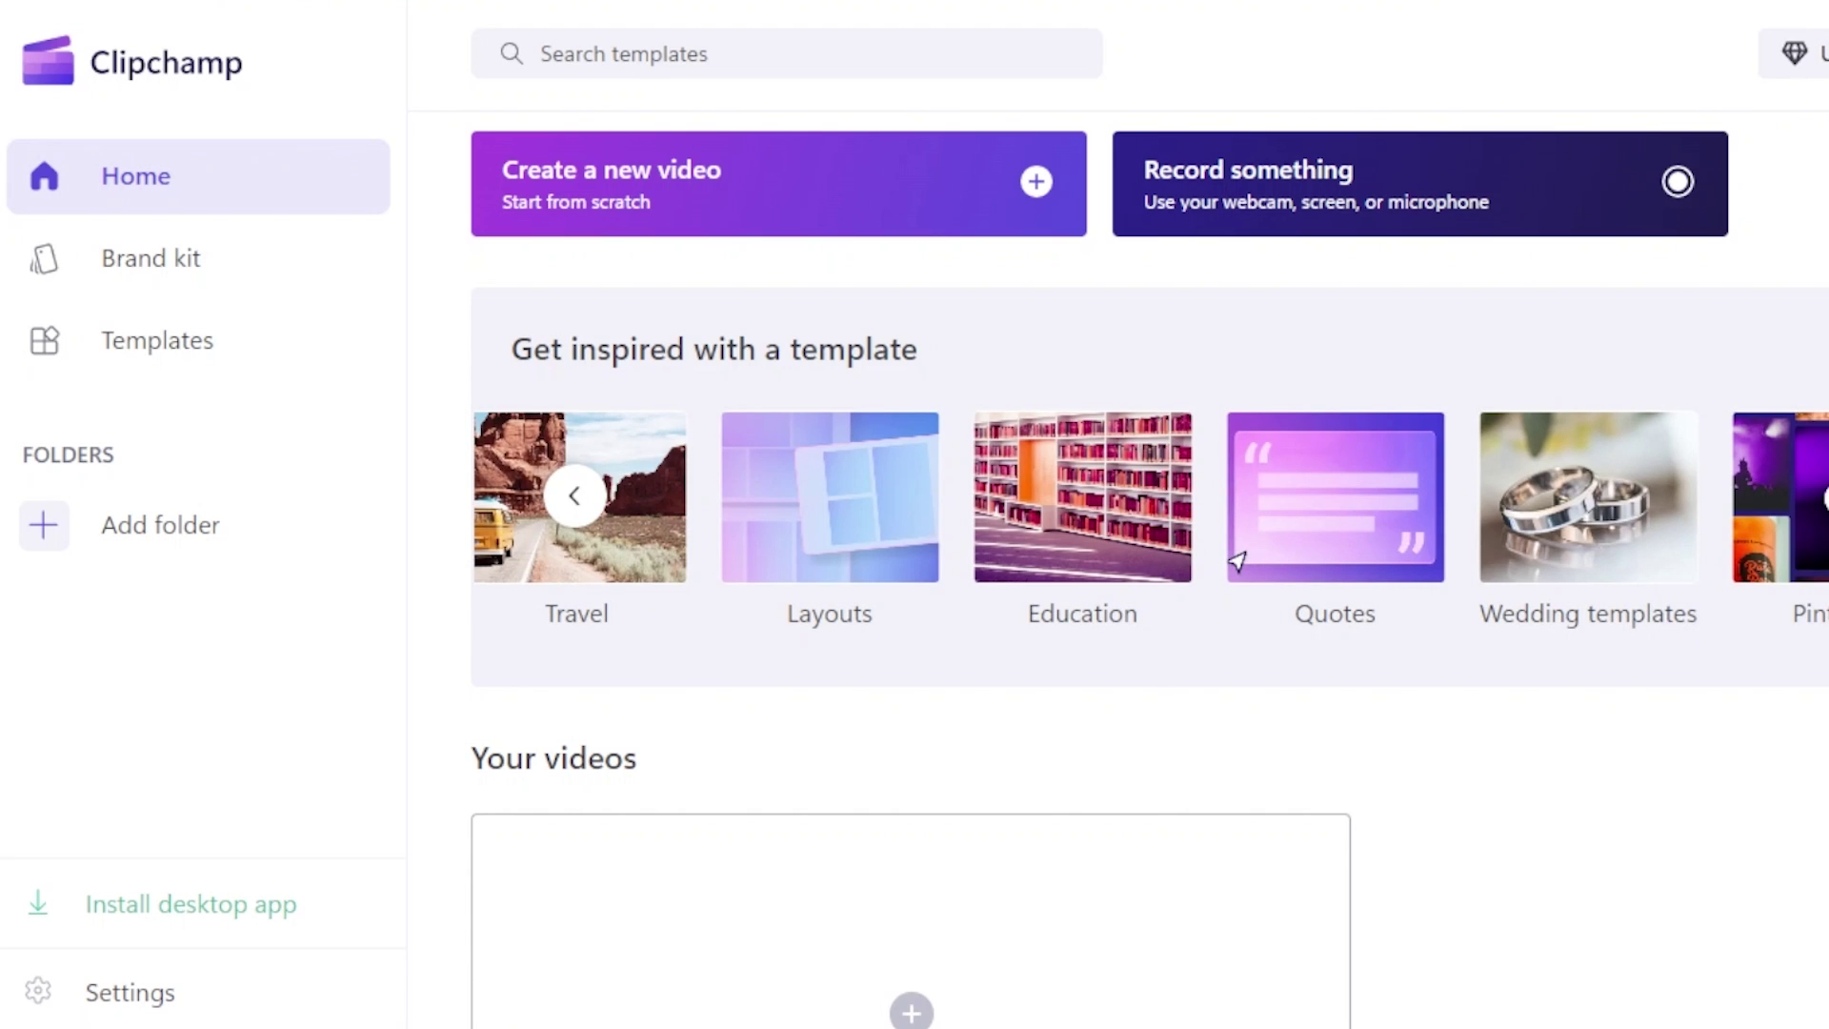
scroll(1236, 560, right, 4)
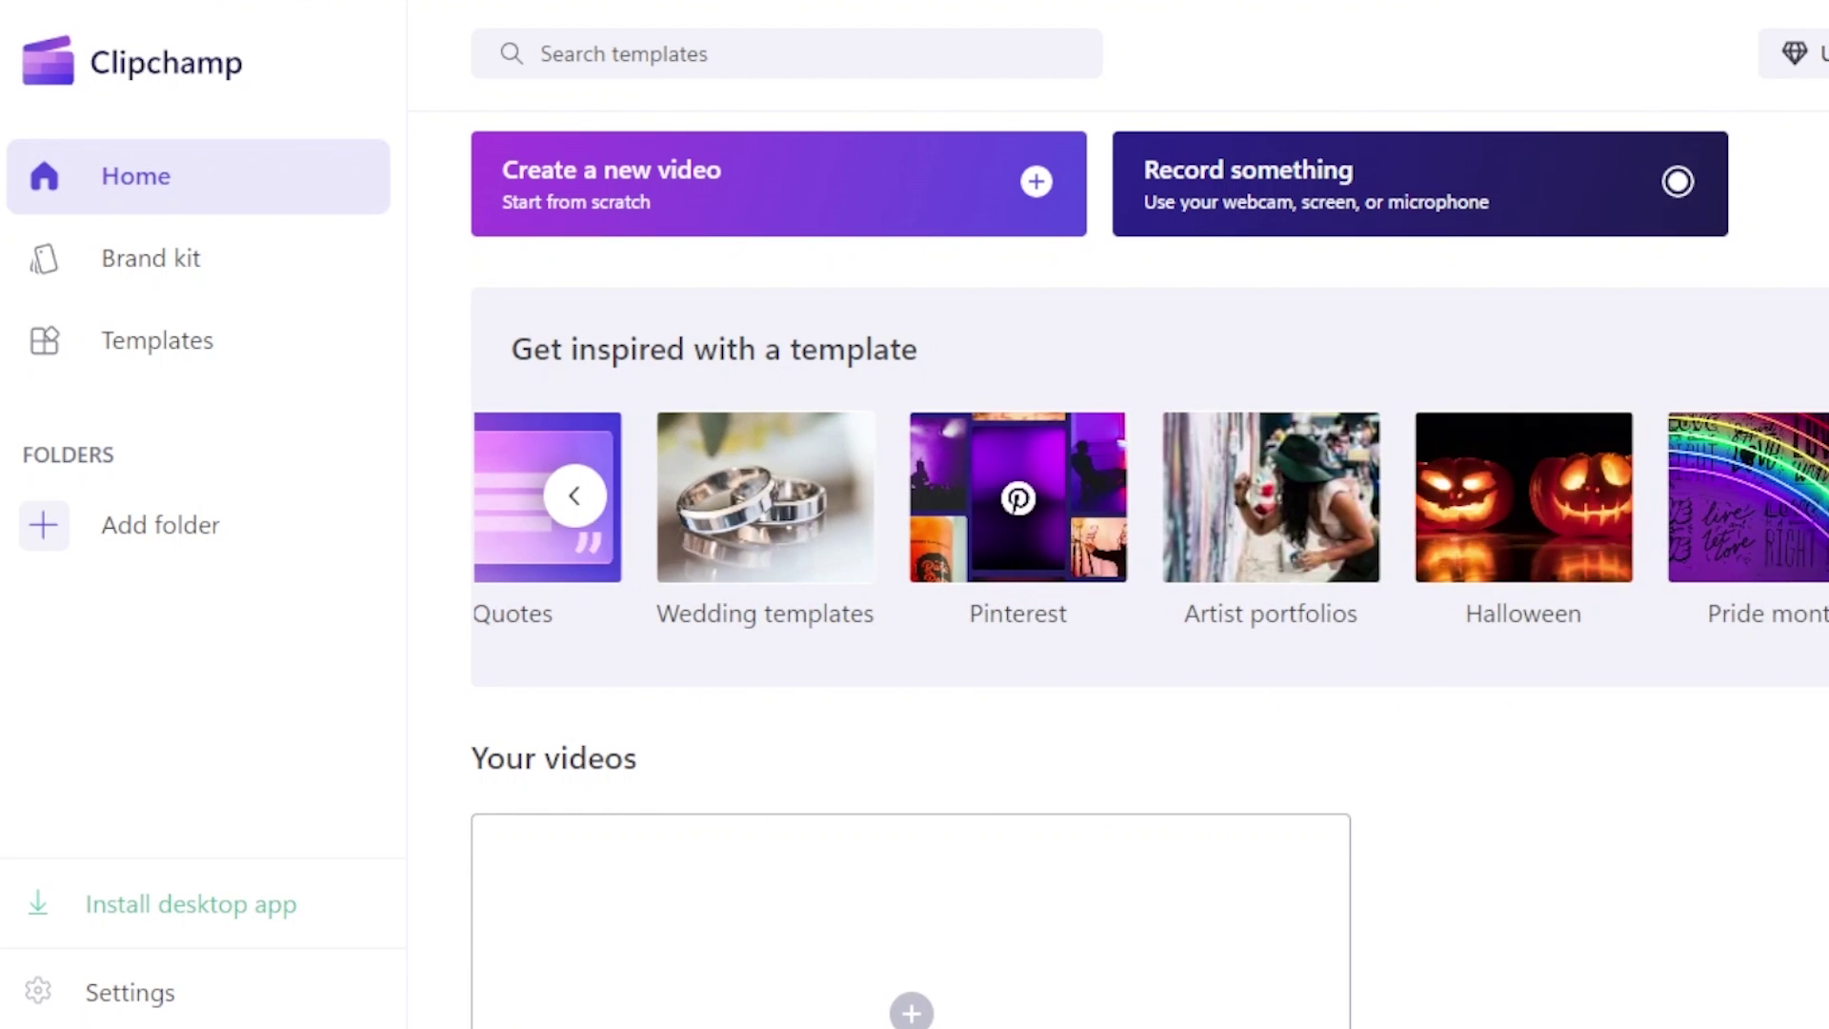
scroll(1270, 519, right, 2)
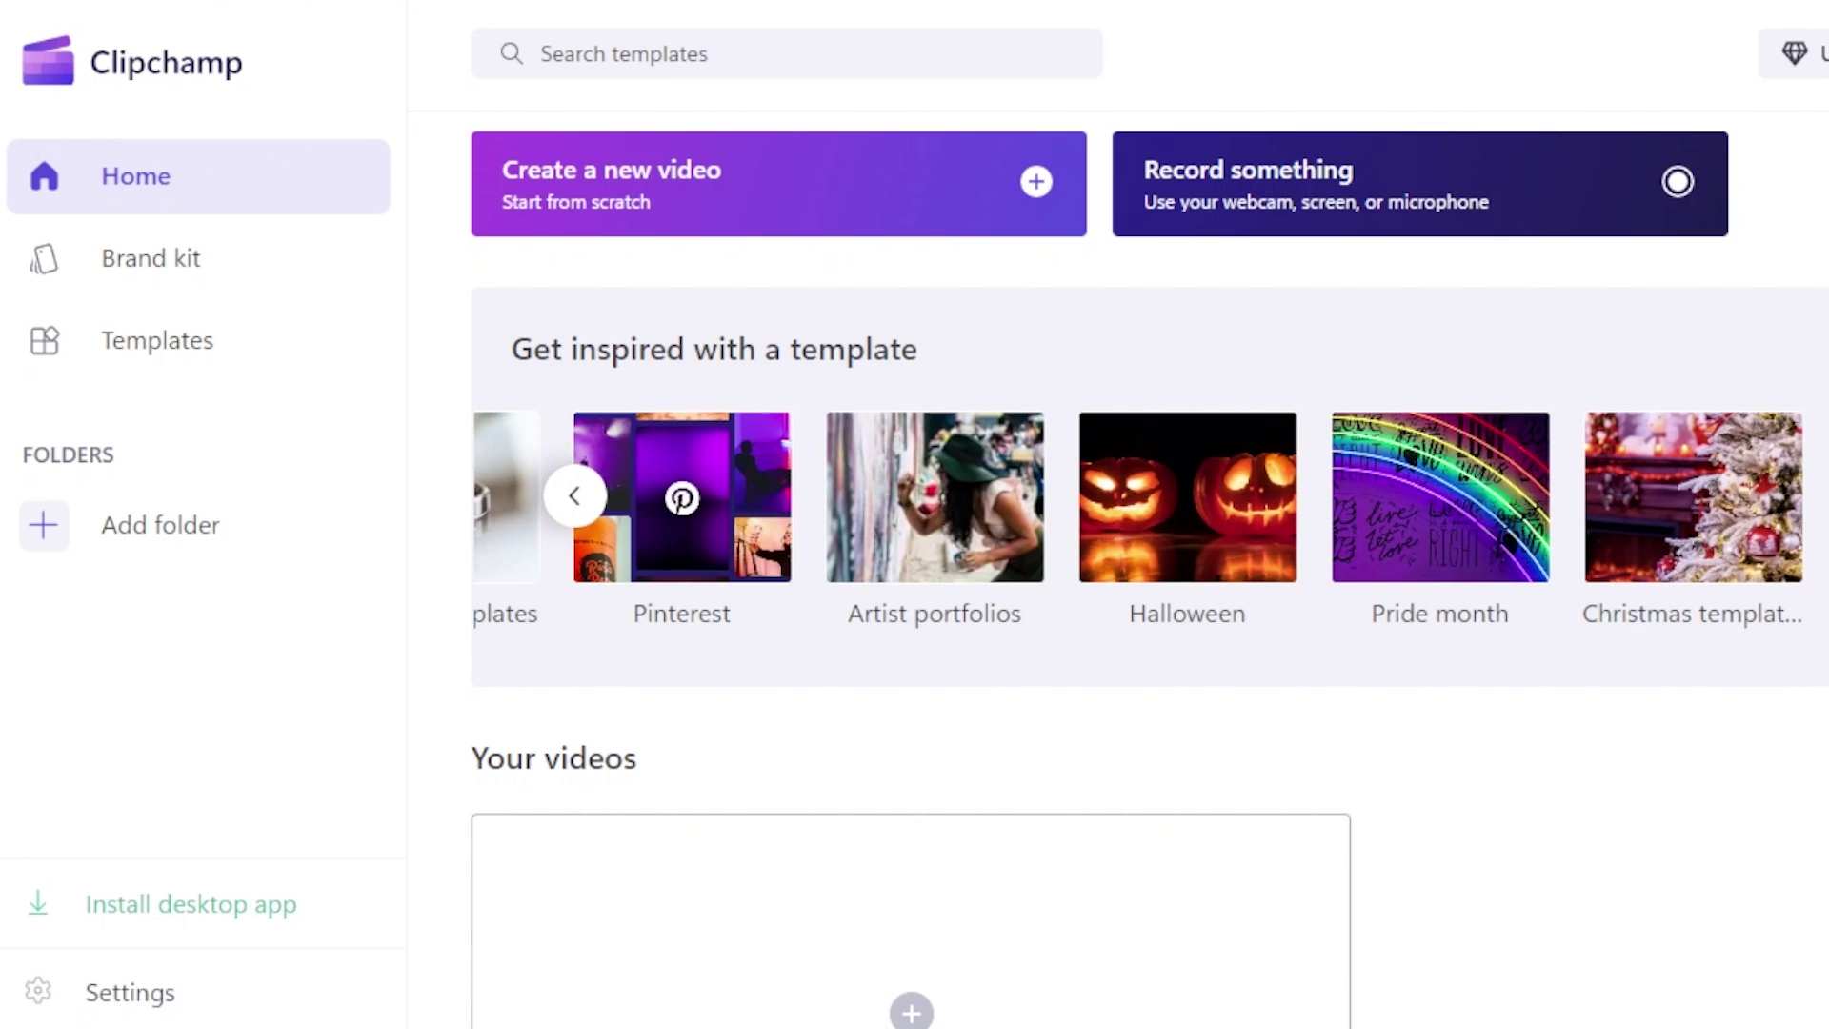
scroll(1245, 616, down, 3)
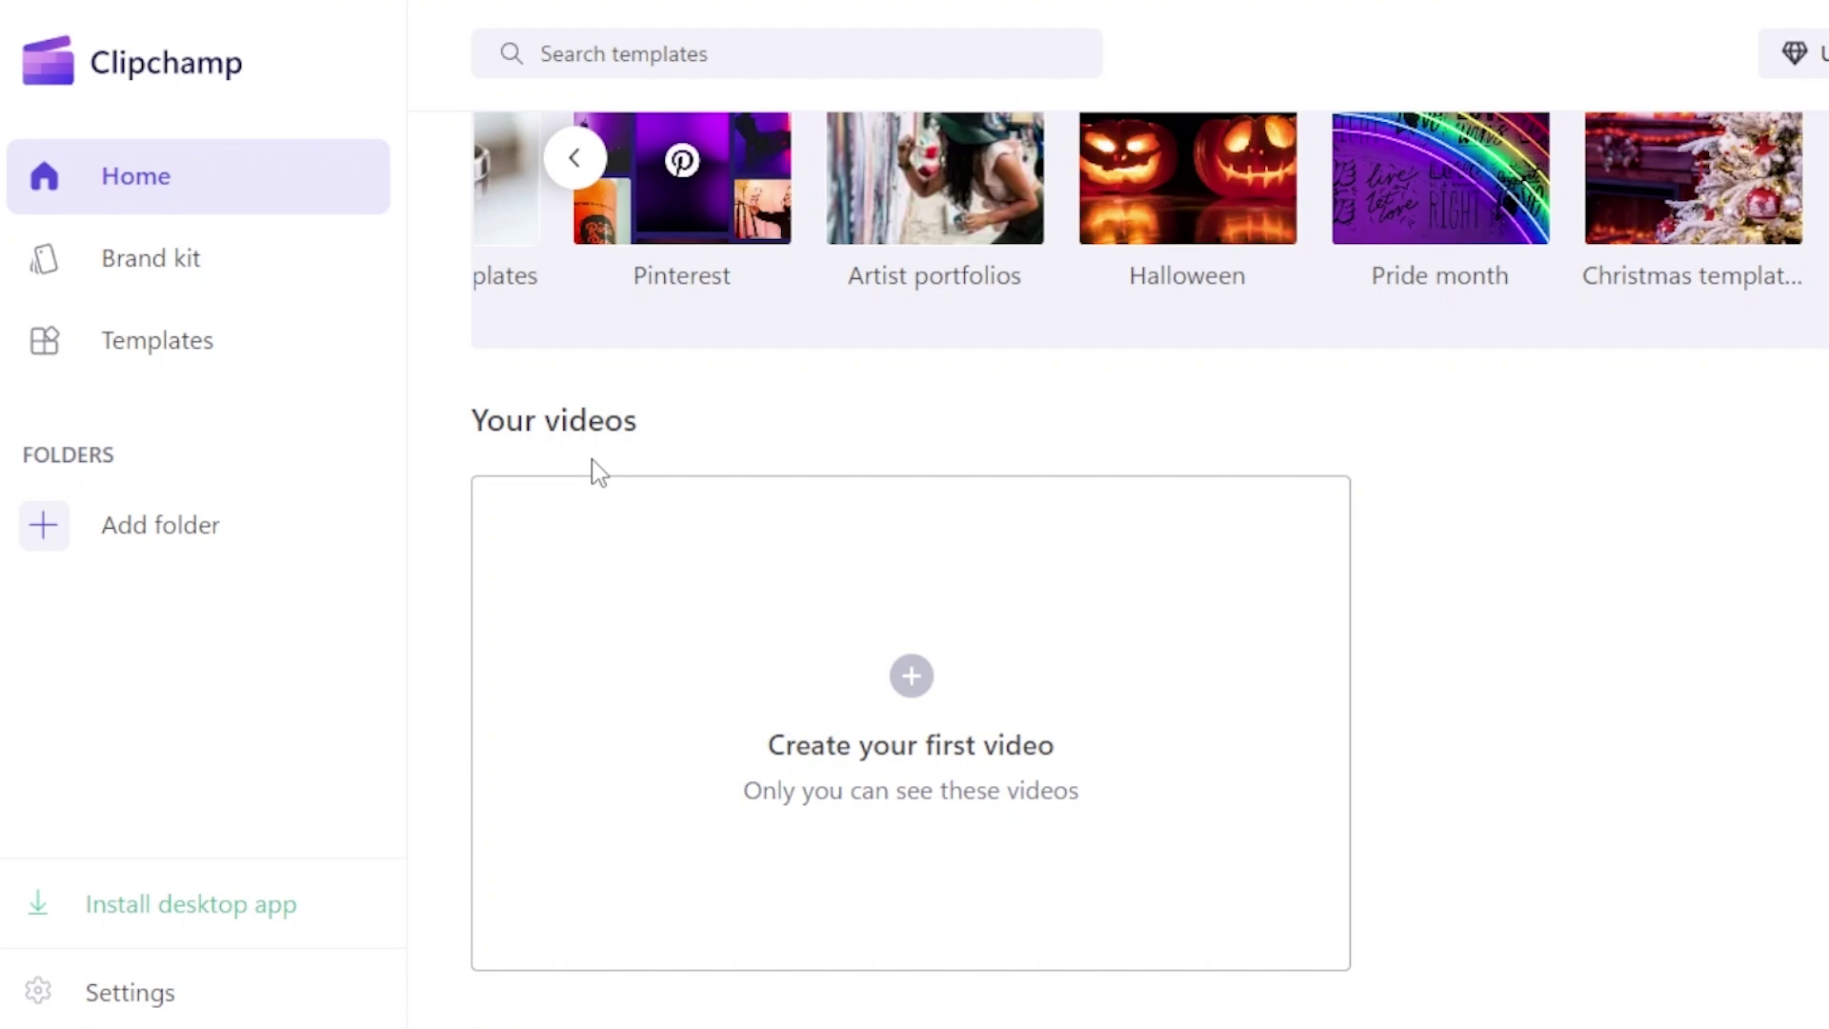
- Visit the Brand kit page, then switch to the Templates gallery
click(186, 274)
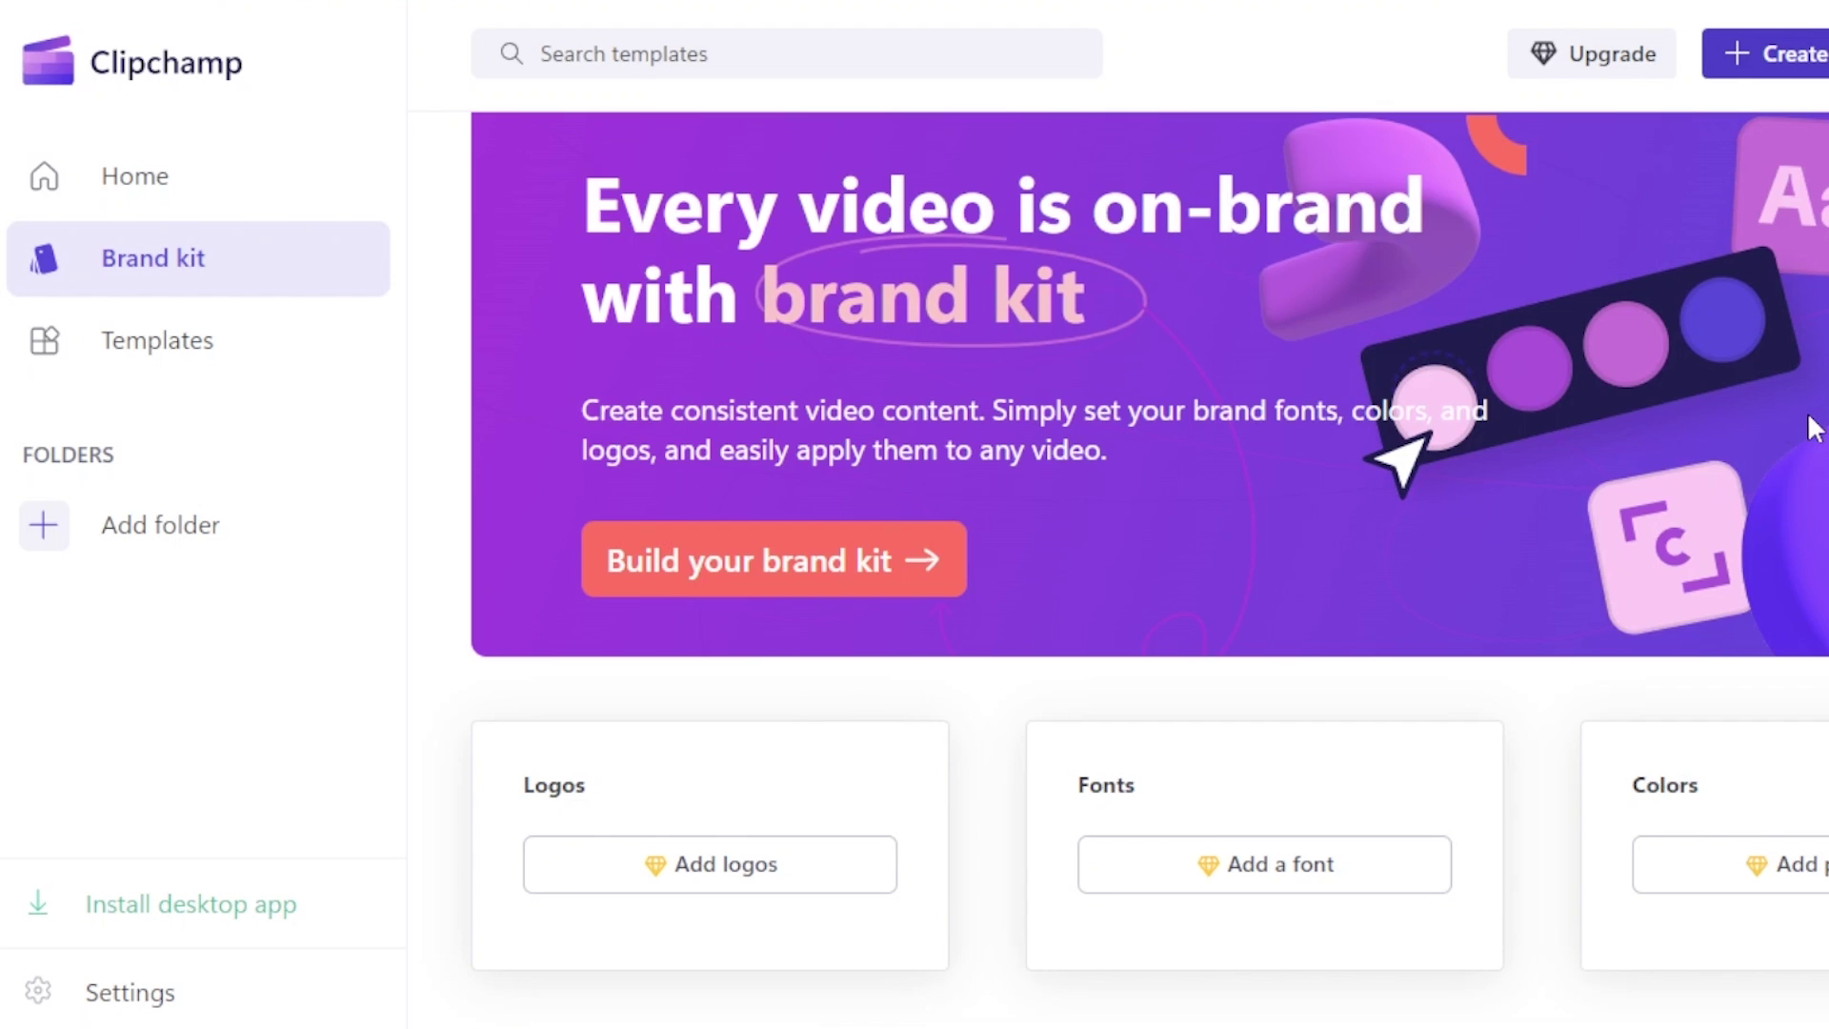
scroll(1143, 571, up, 1)
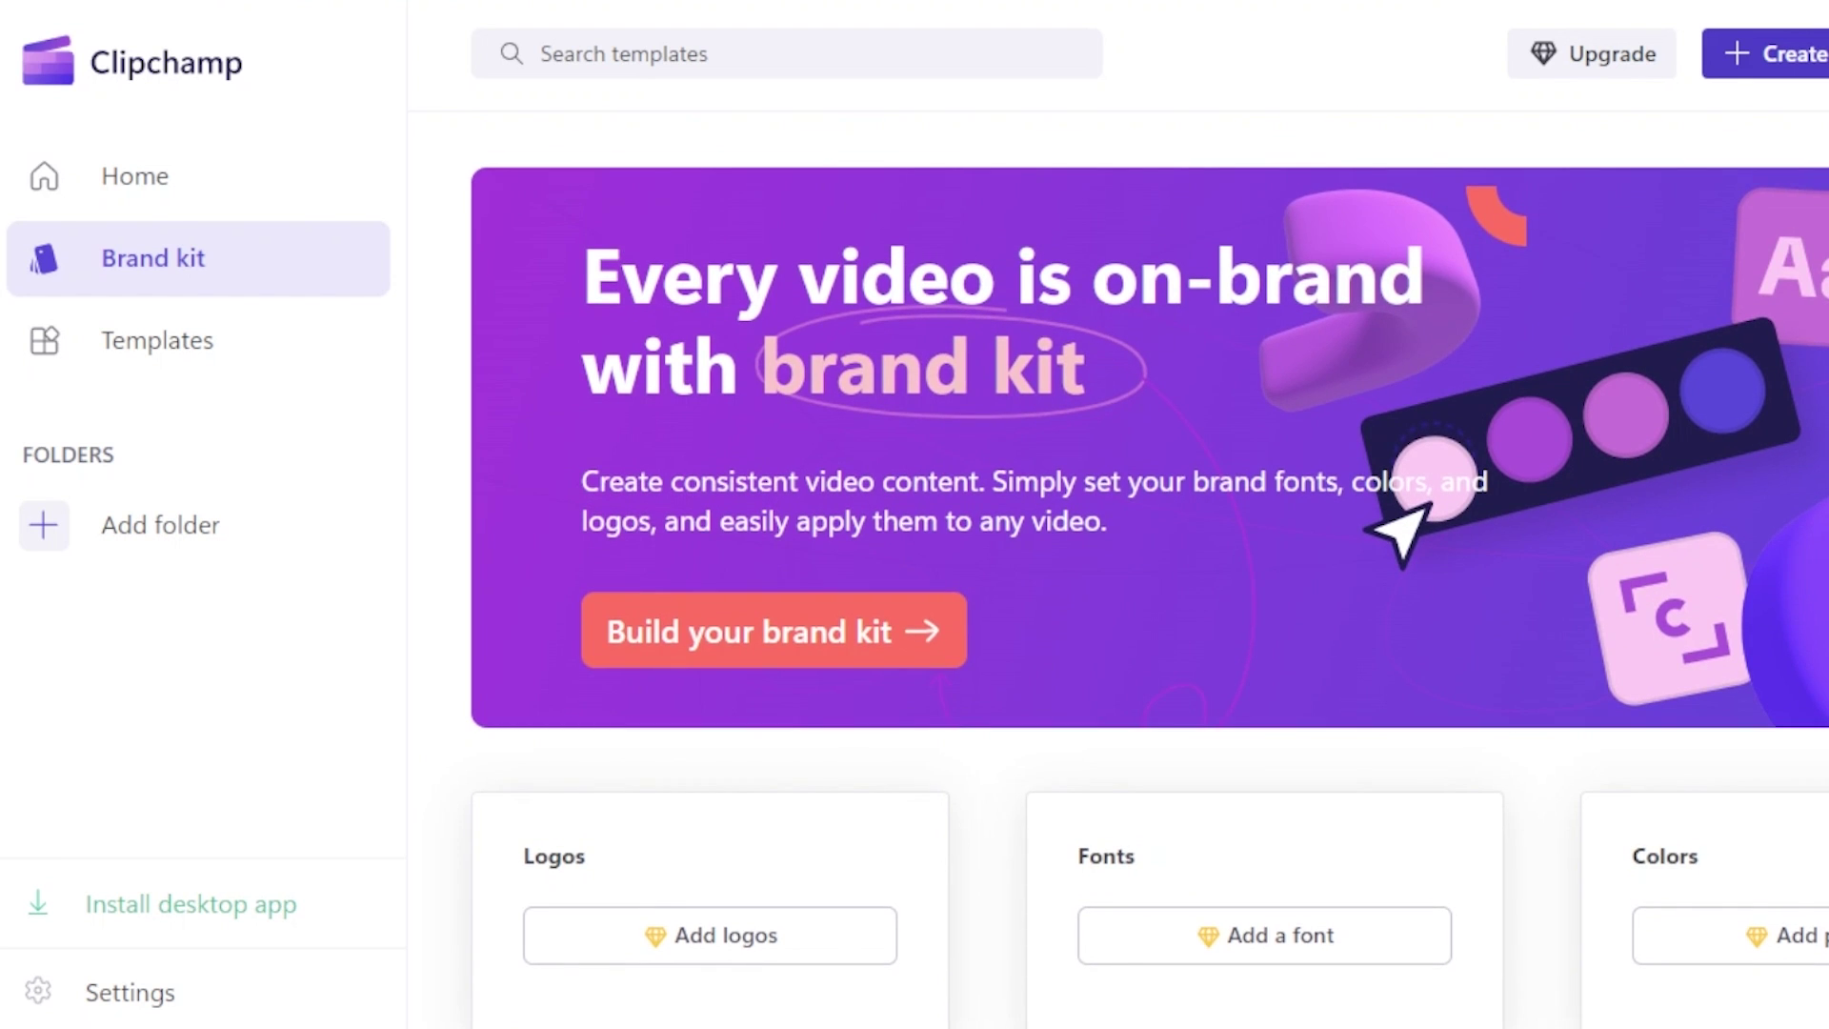
scroll(1143, 571, down, 1)
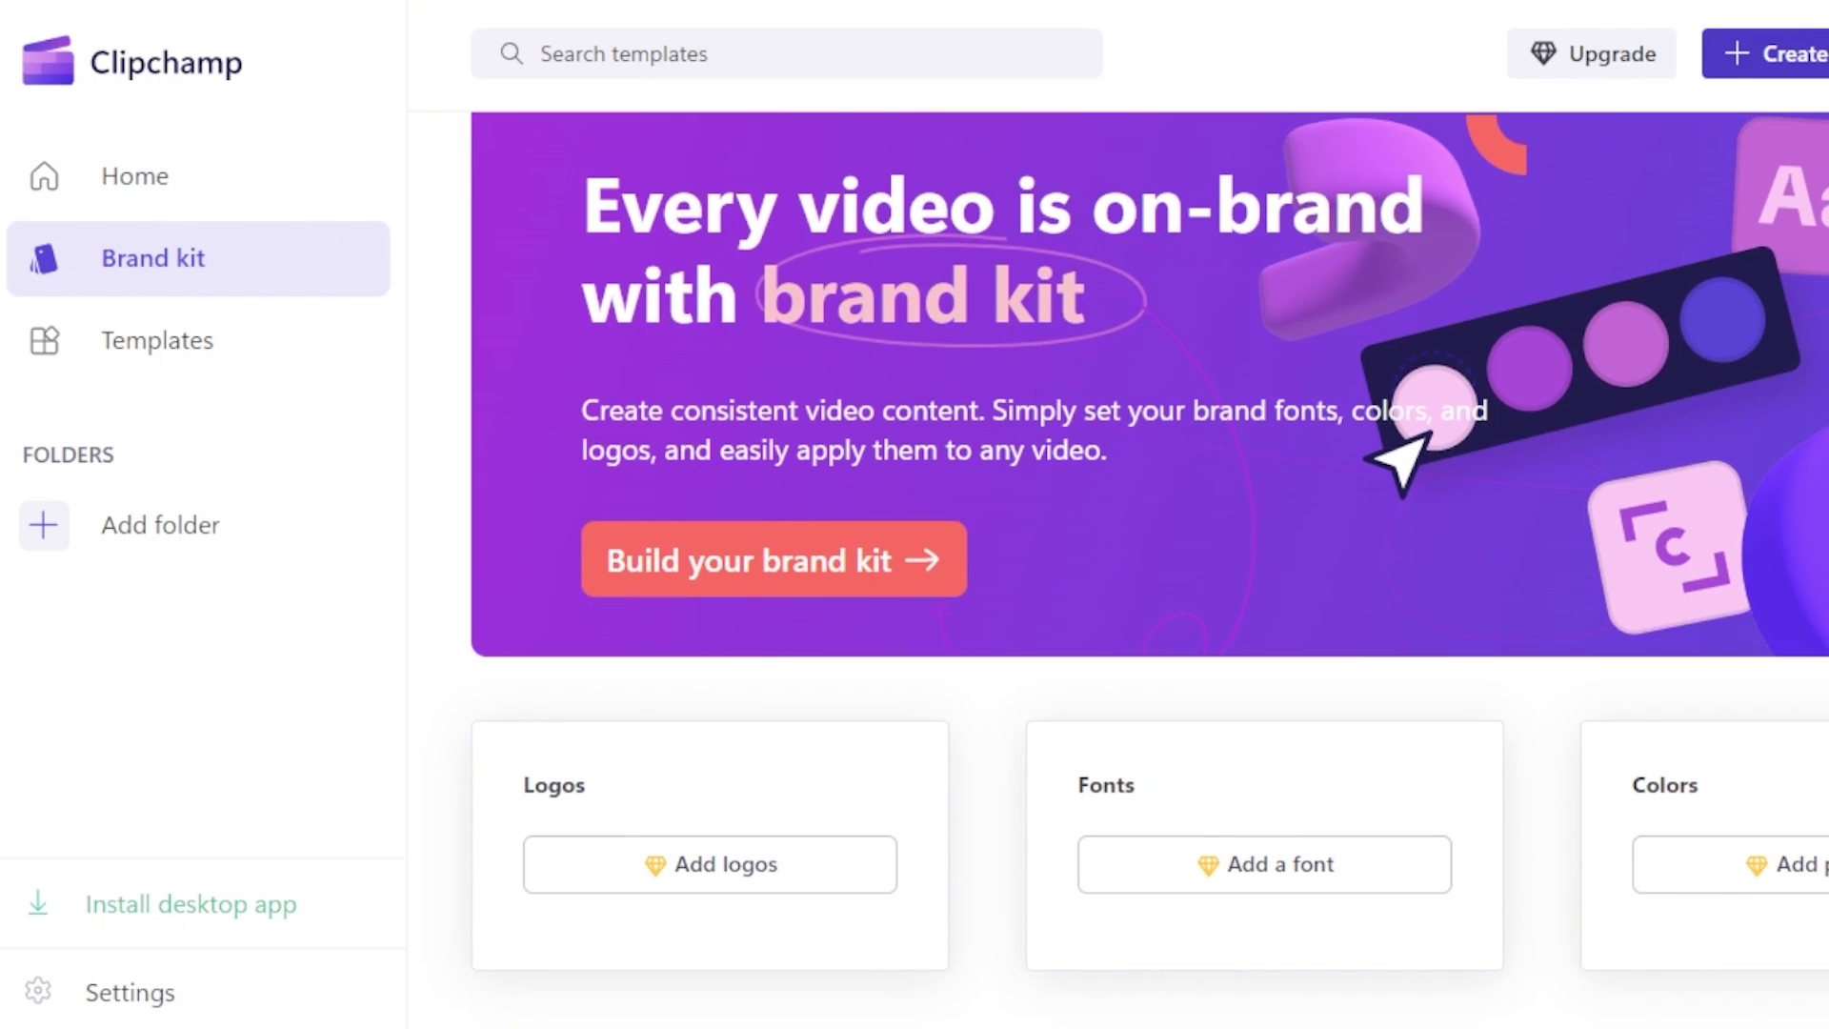
click(163, 347)
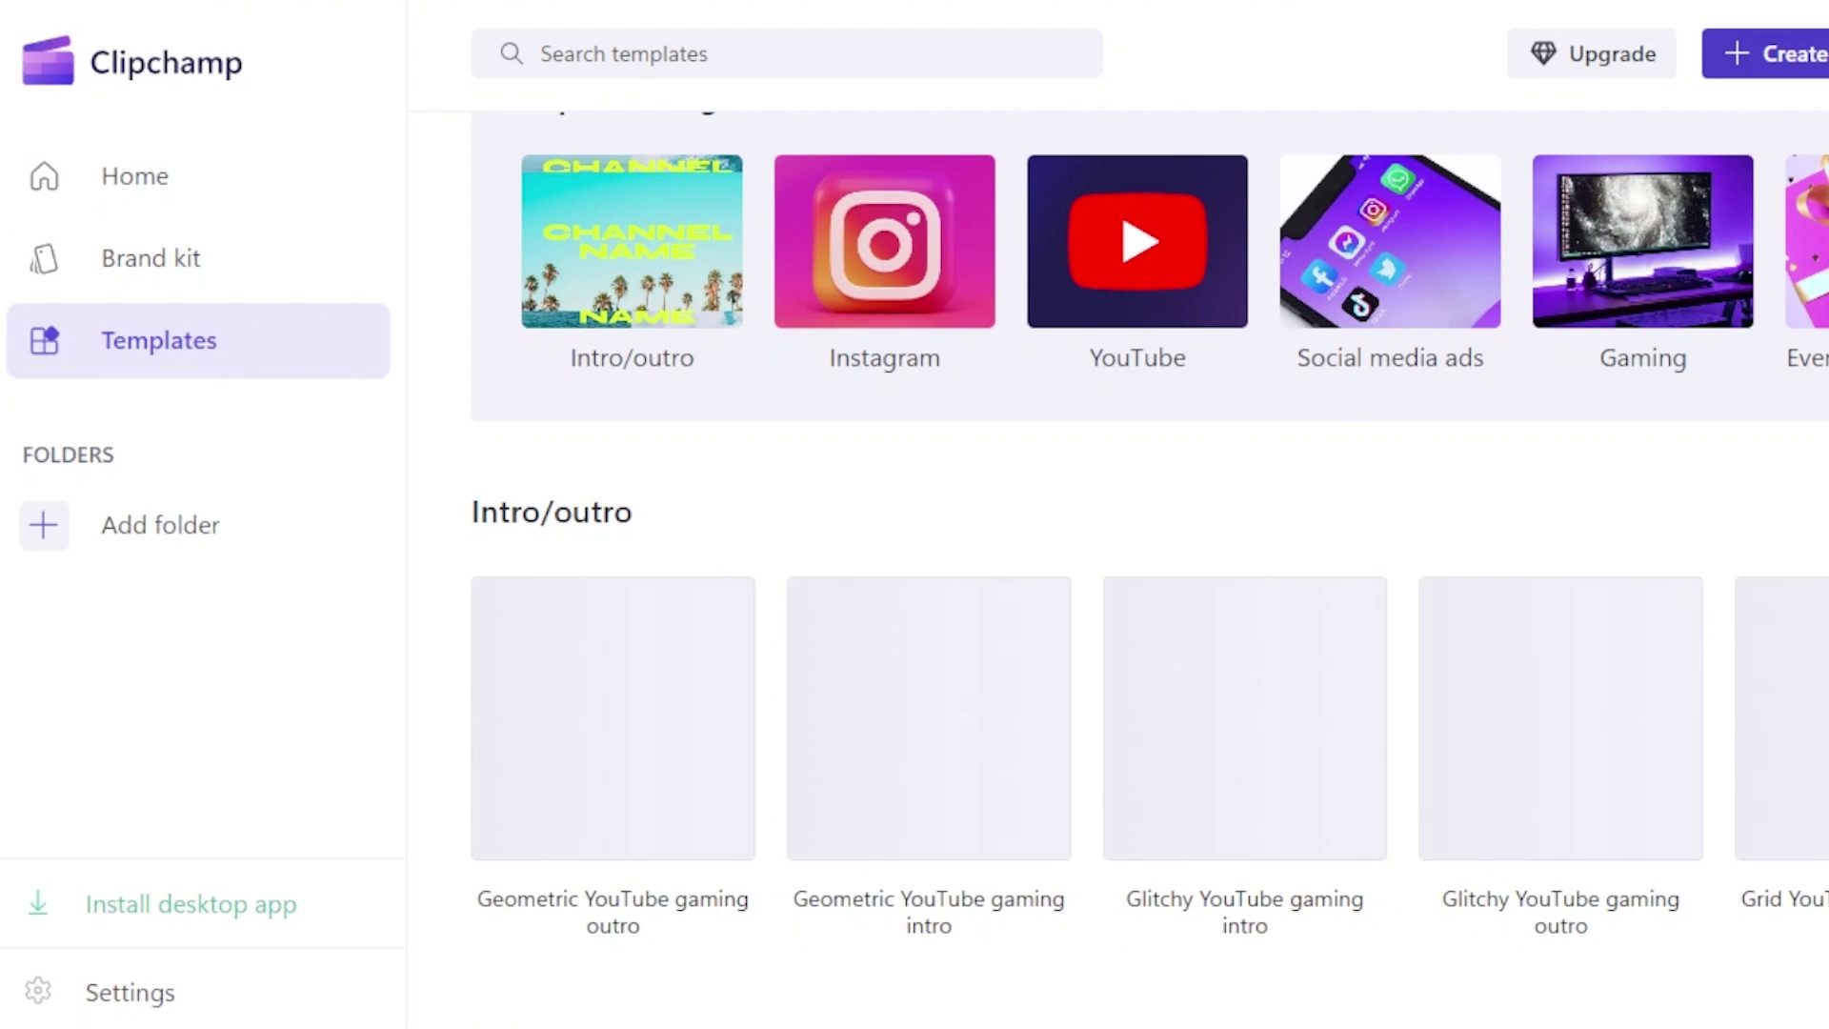
scroll(1150, 571, up, 2)
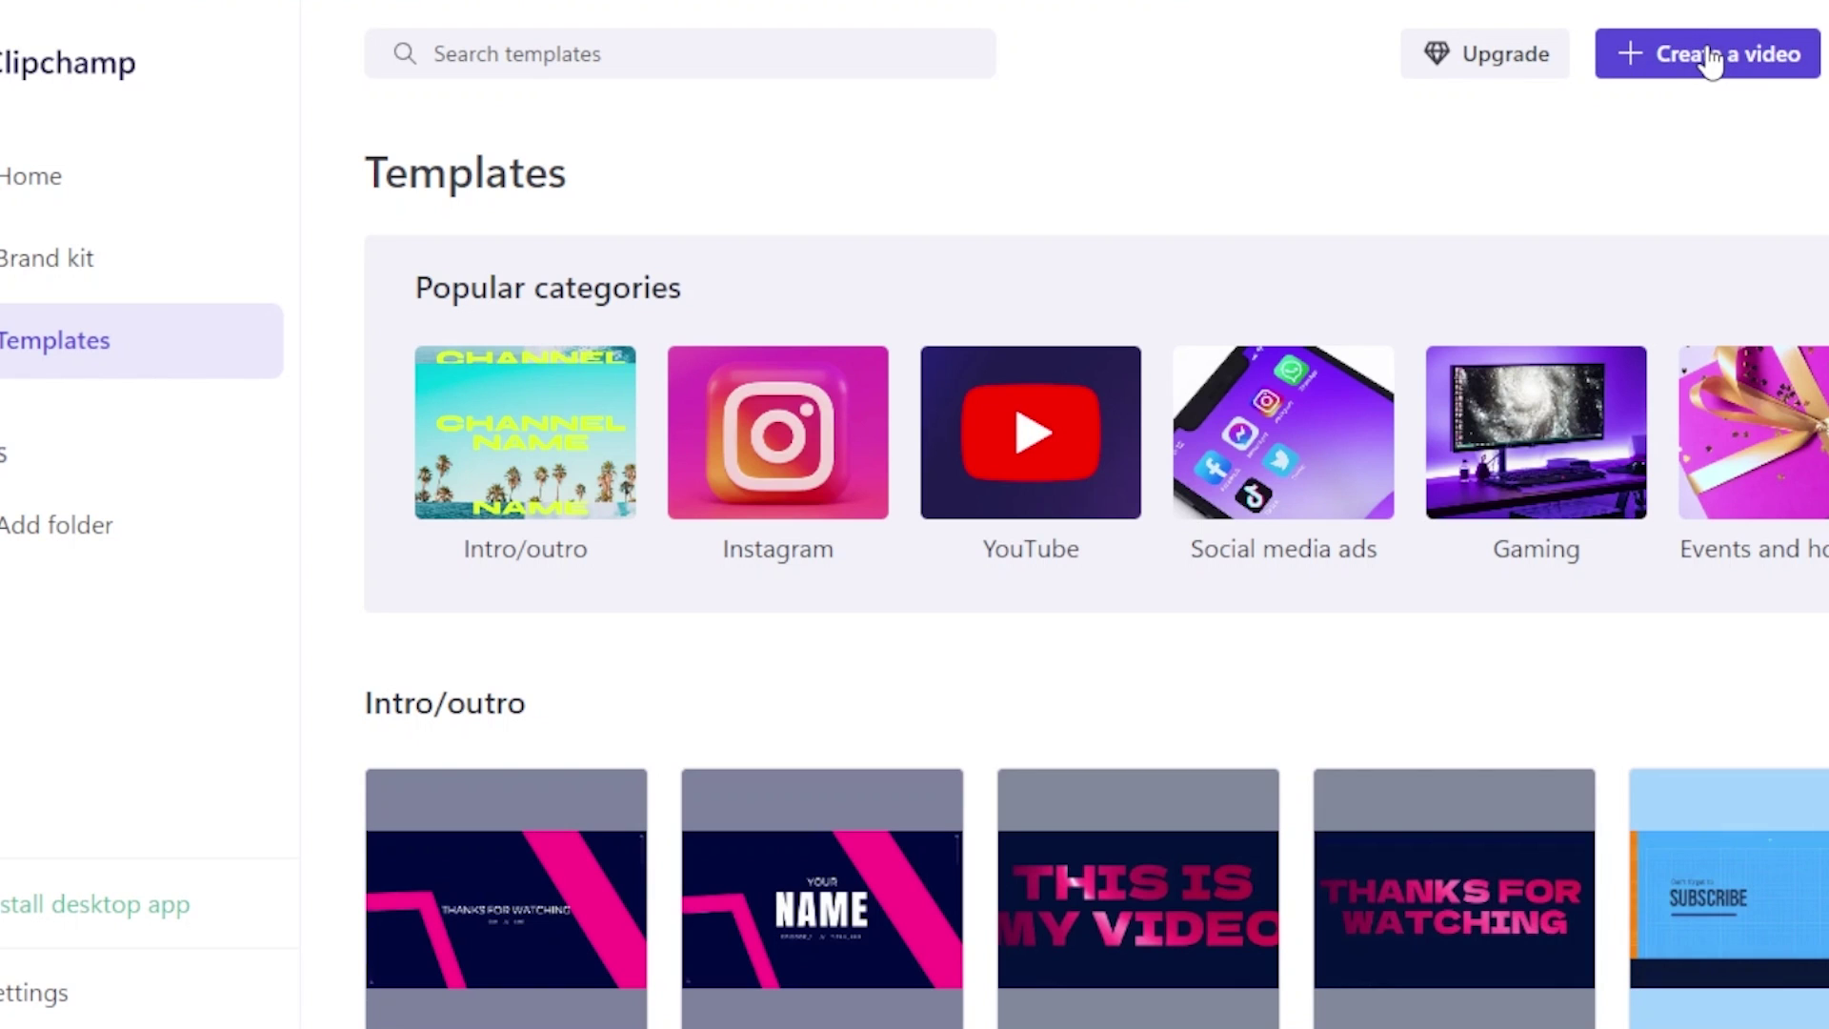
- Start a new Untitled video and scroll the stock video library categories
click(1680, 69)
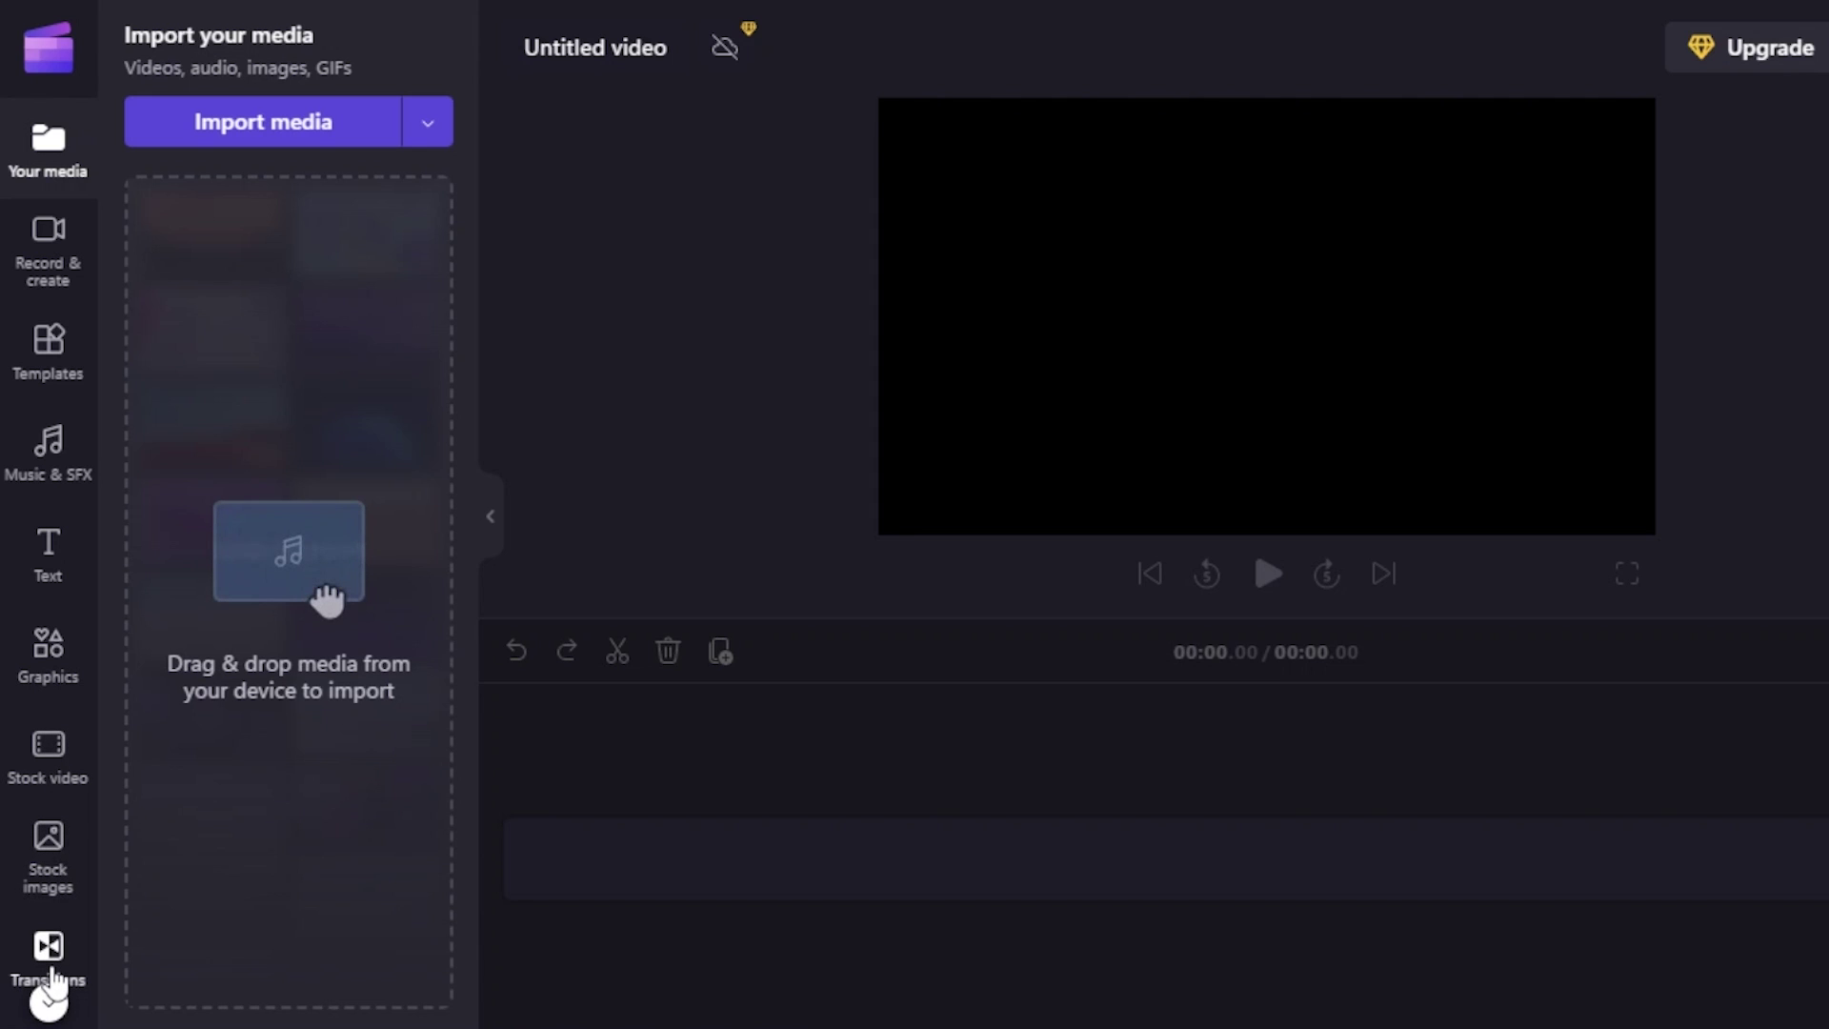
click(38, 779)
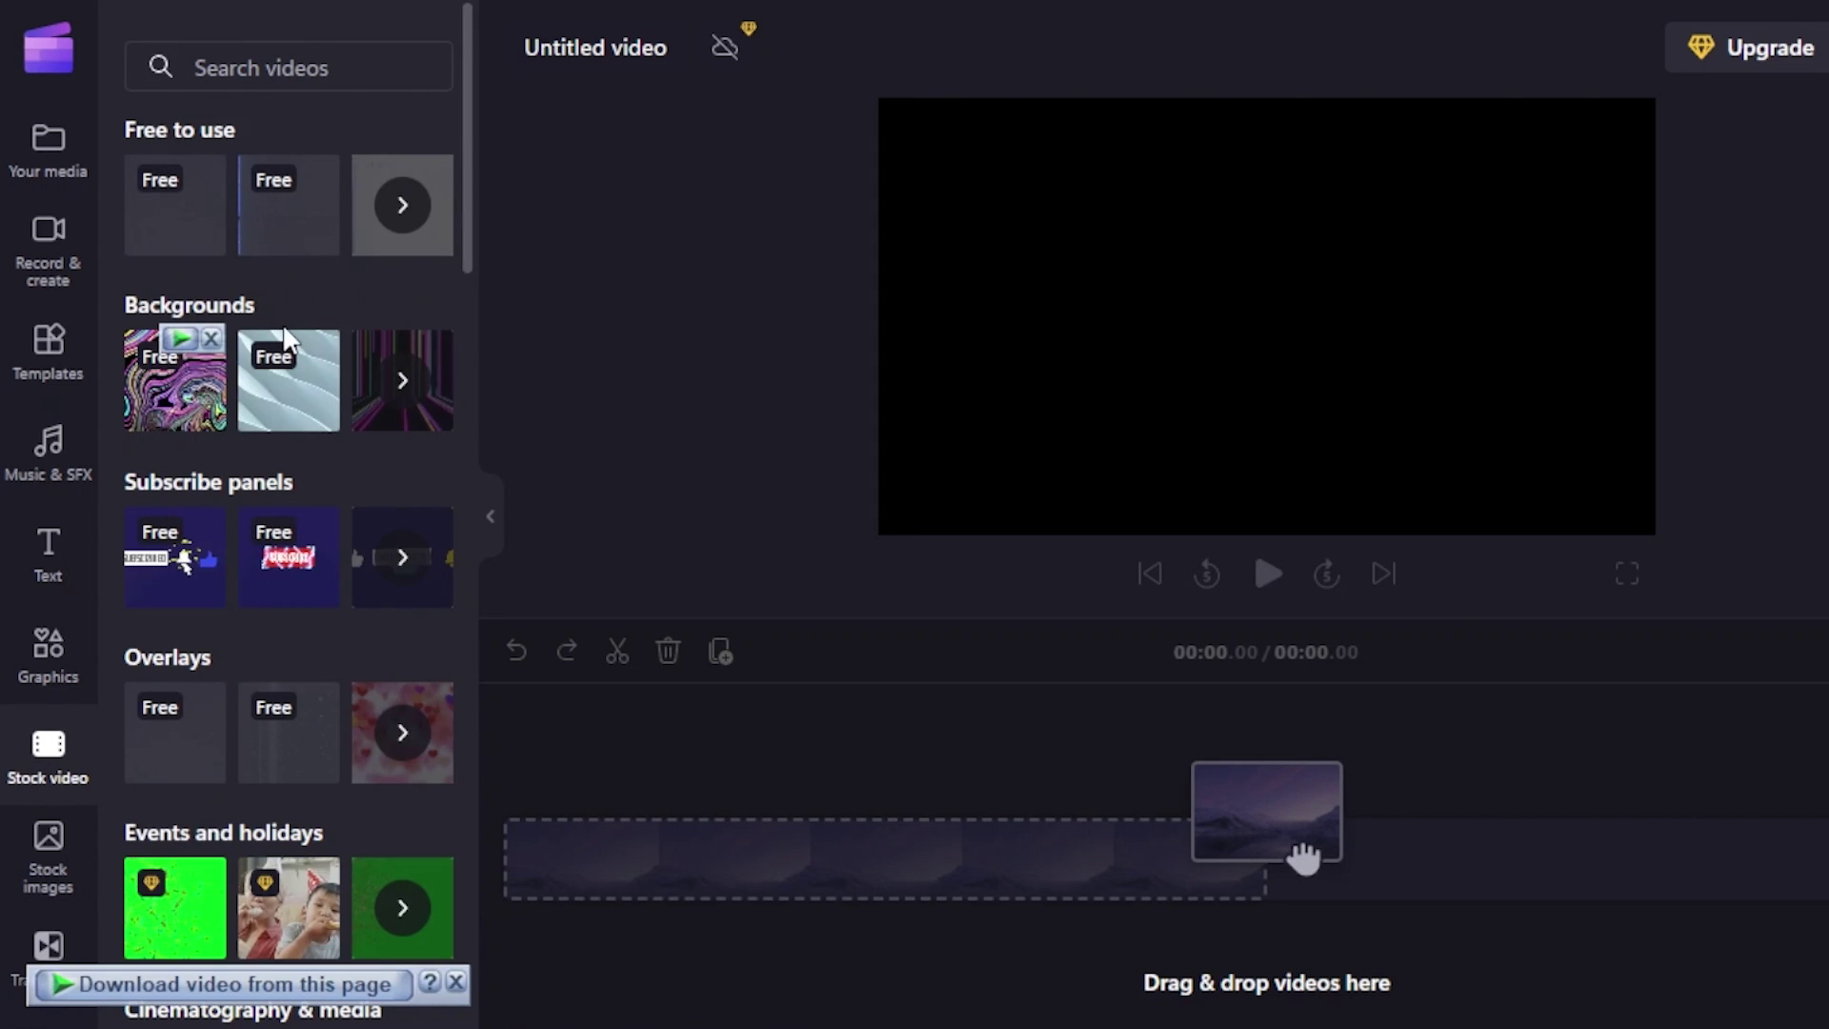
drag(469, 187, 466, 81)
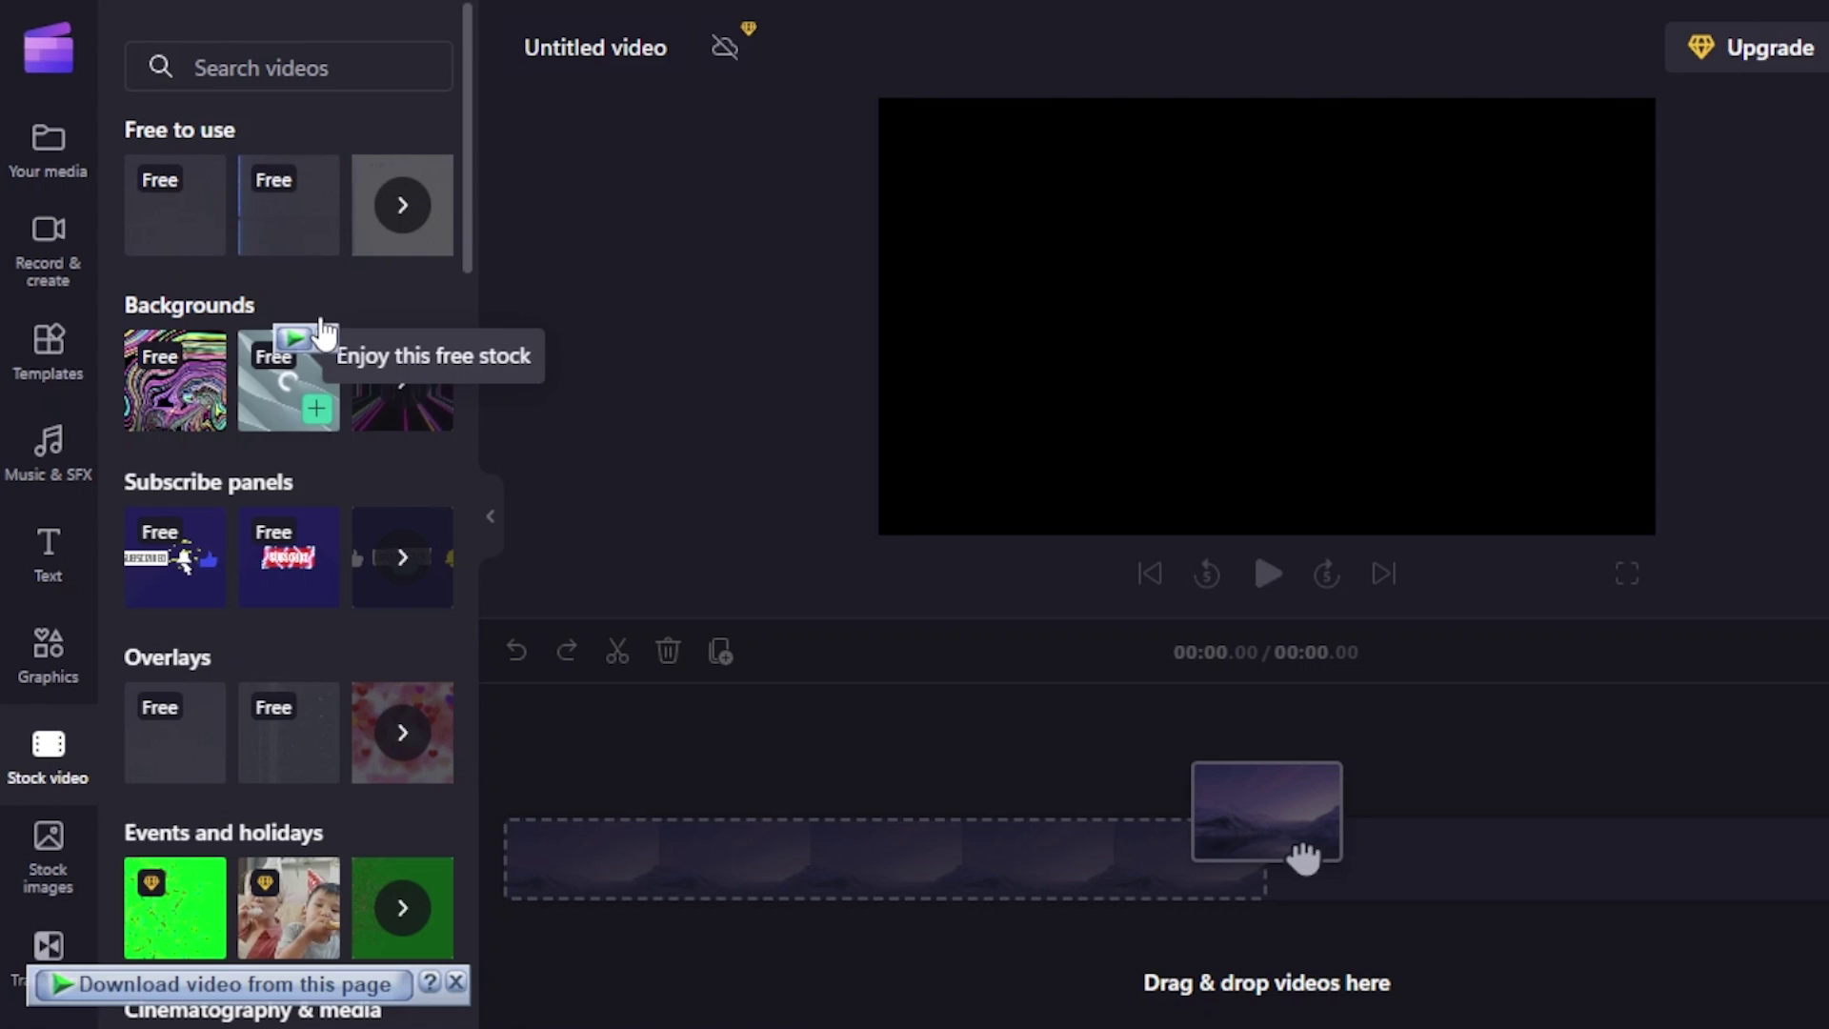
- Preview the Confetti overlay among the free stock clips and add it to Your media
click(427, 221)
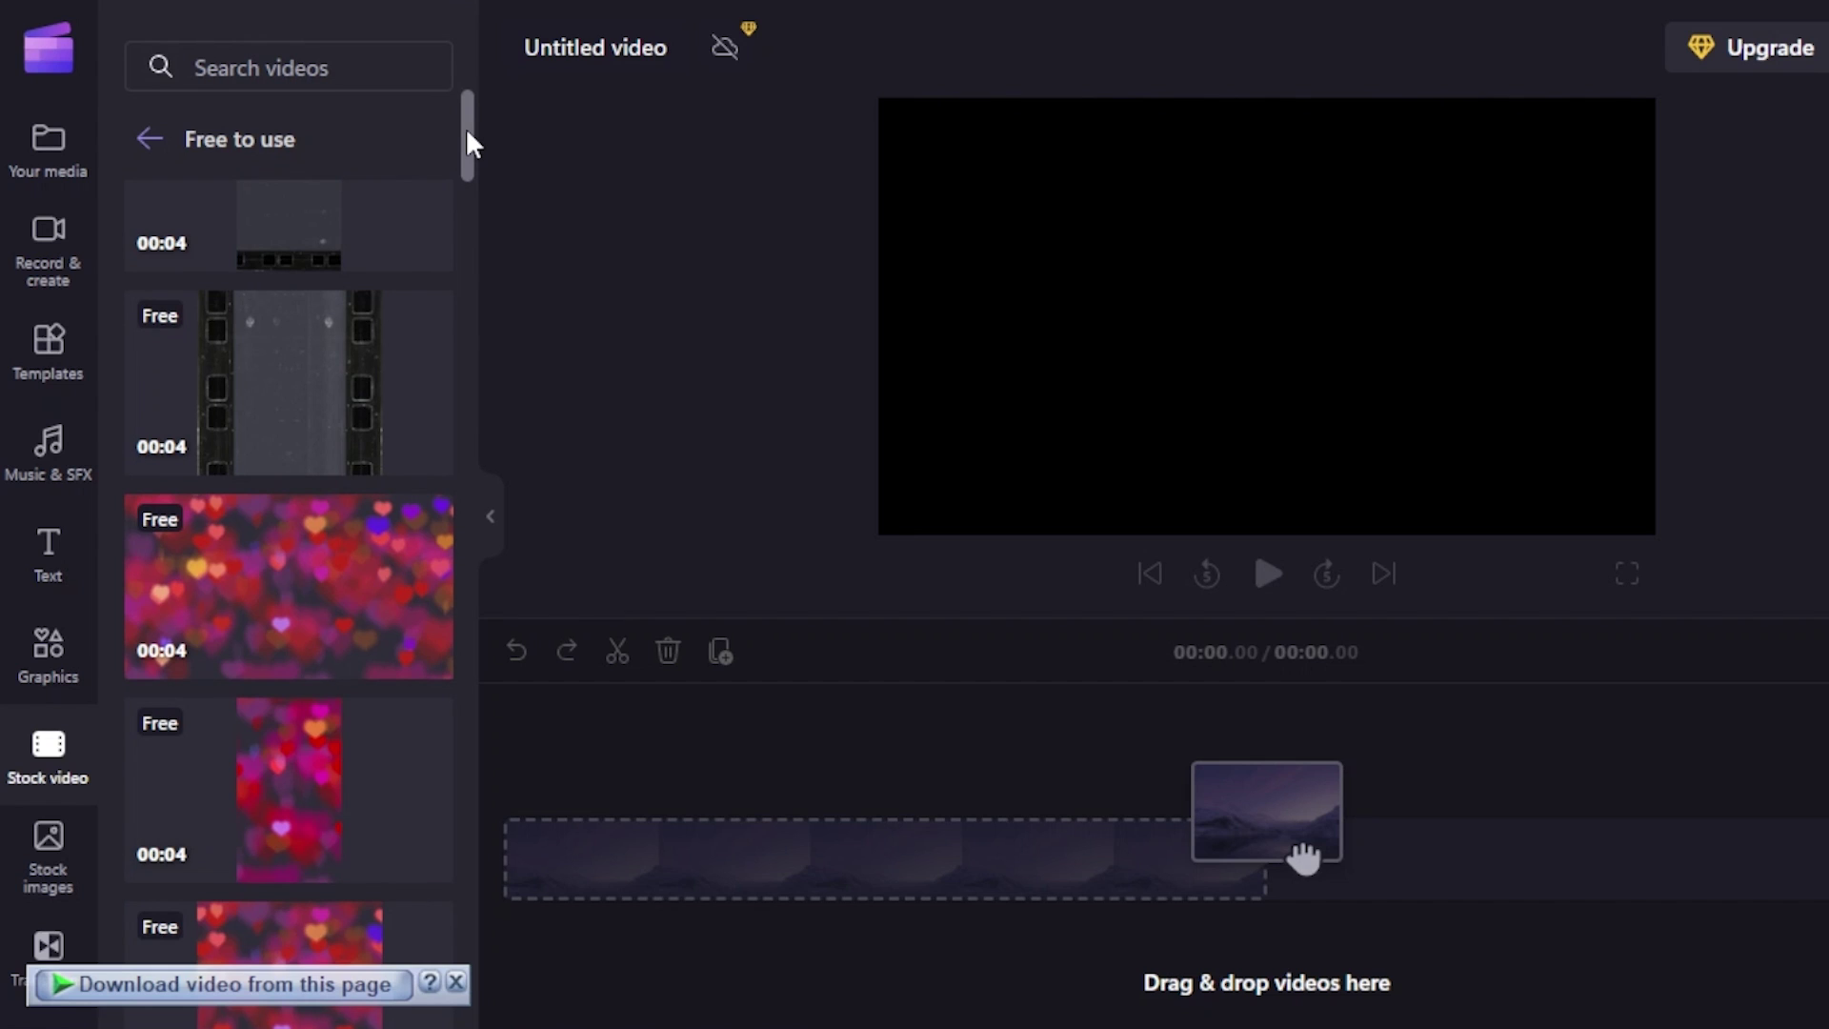
drag(469, 143, 467, 436)
mouse_move(249, 632)
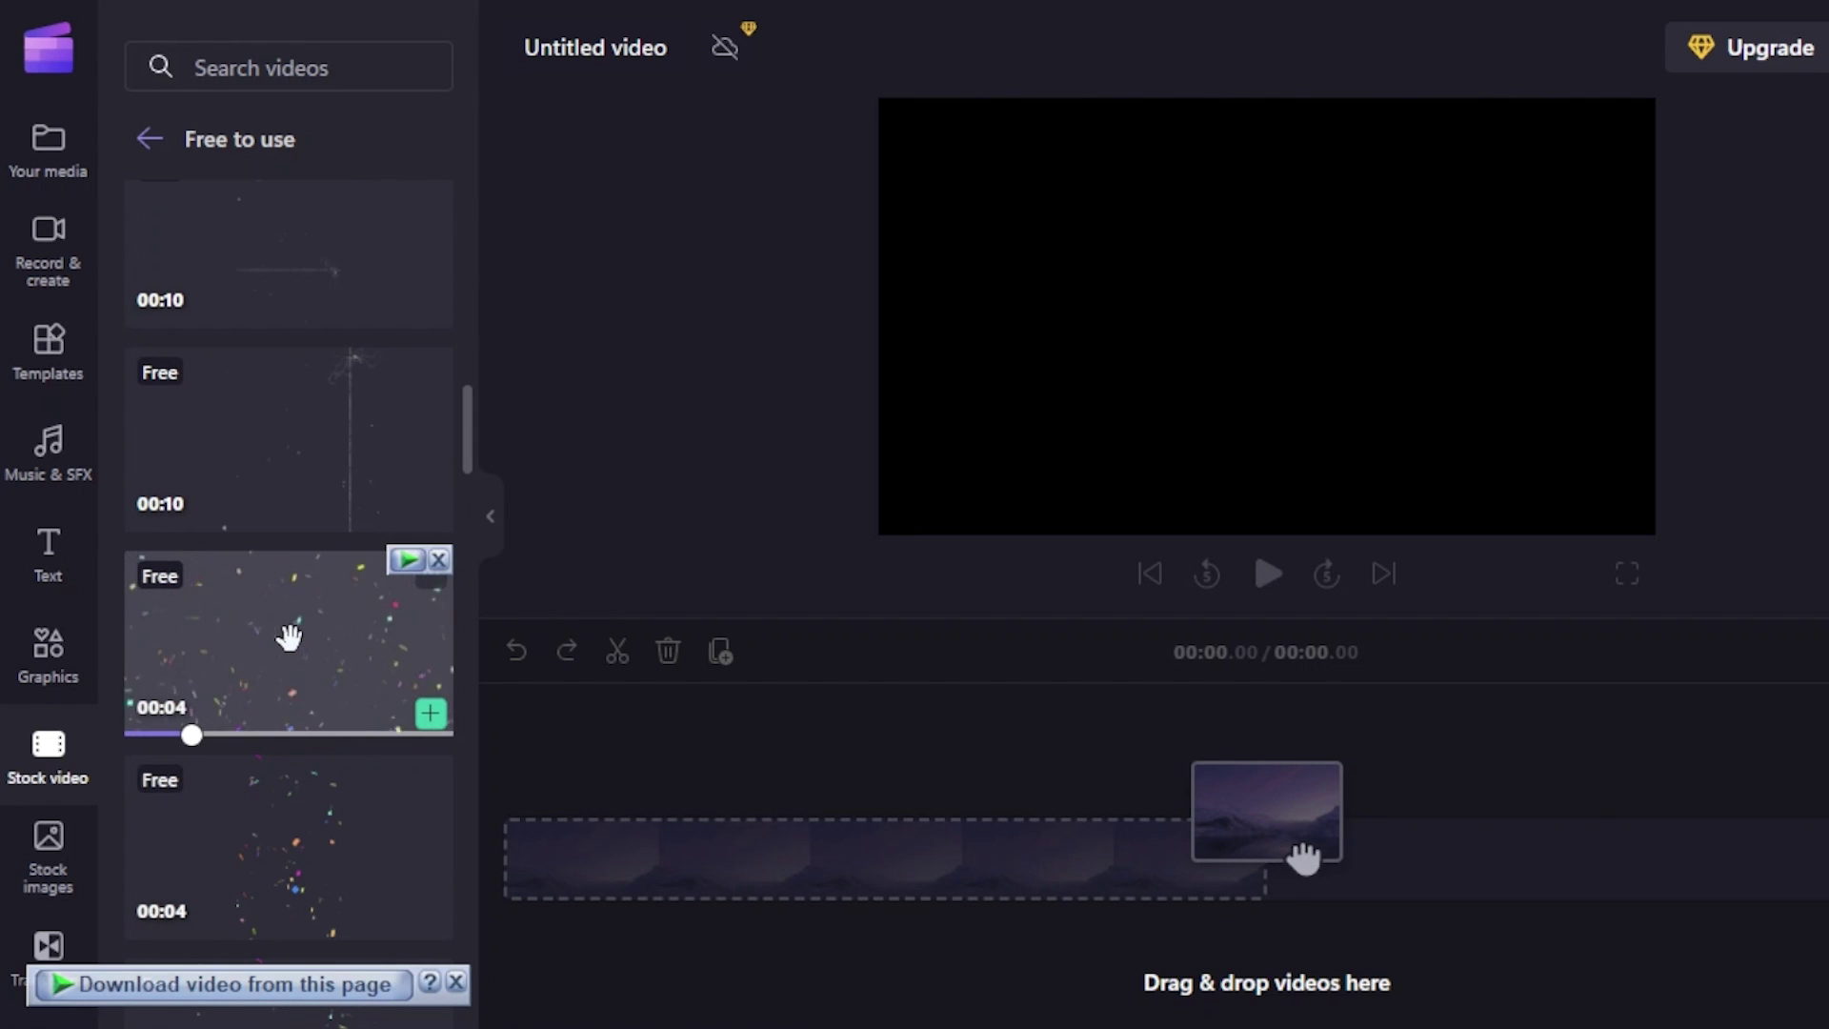
click(265, 649)
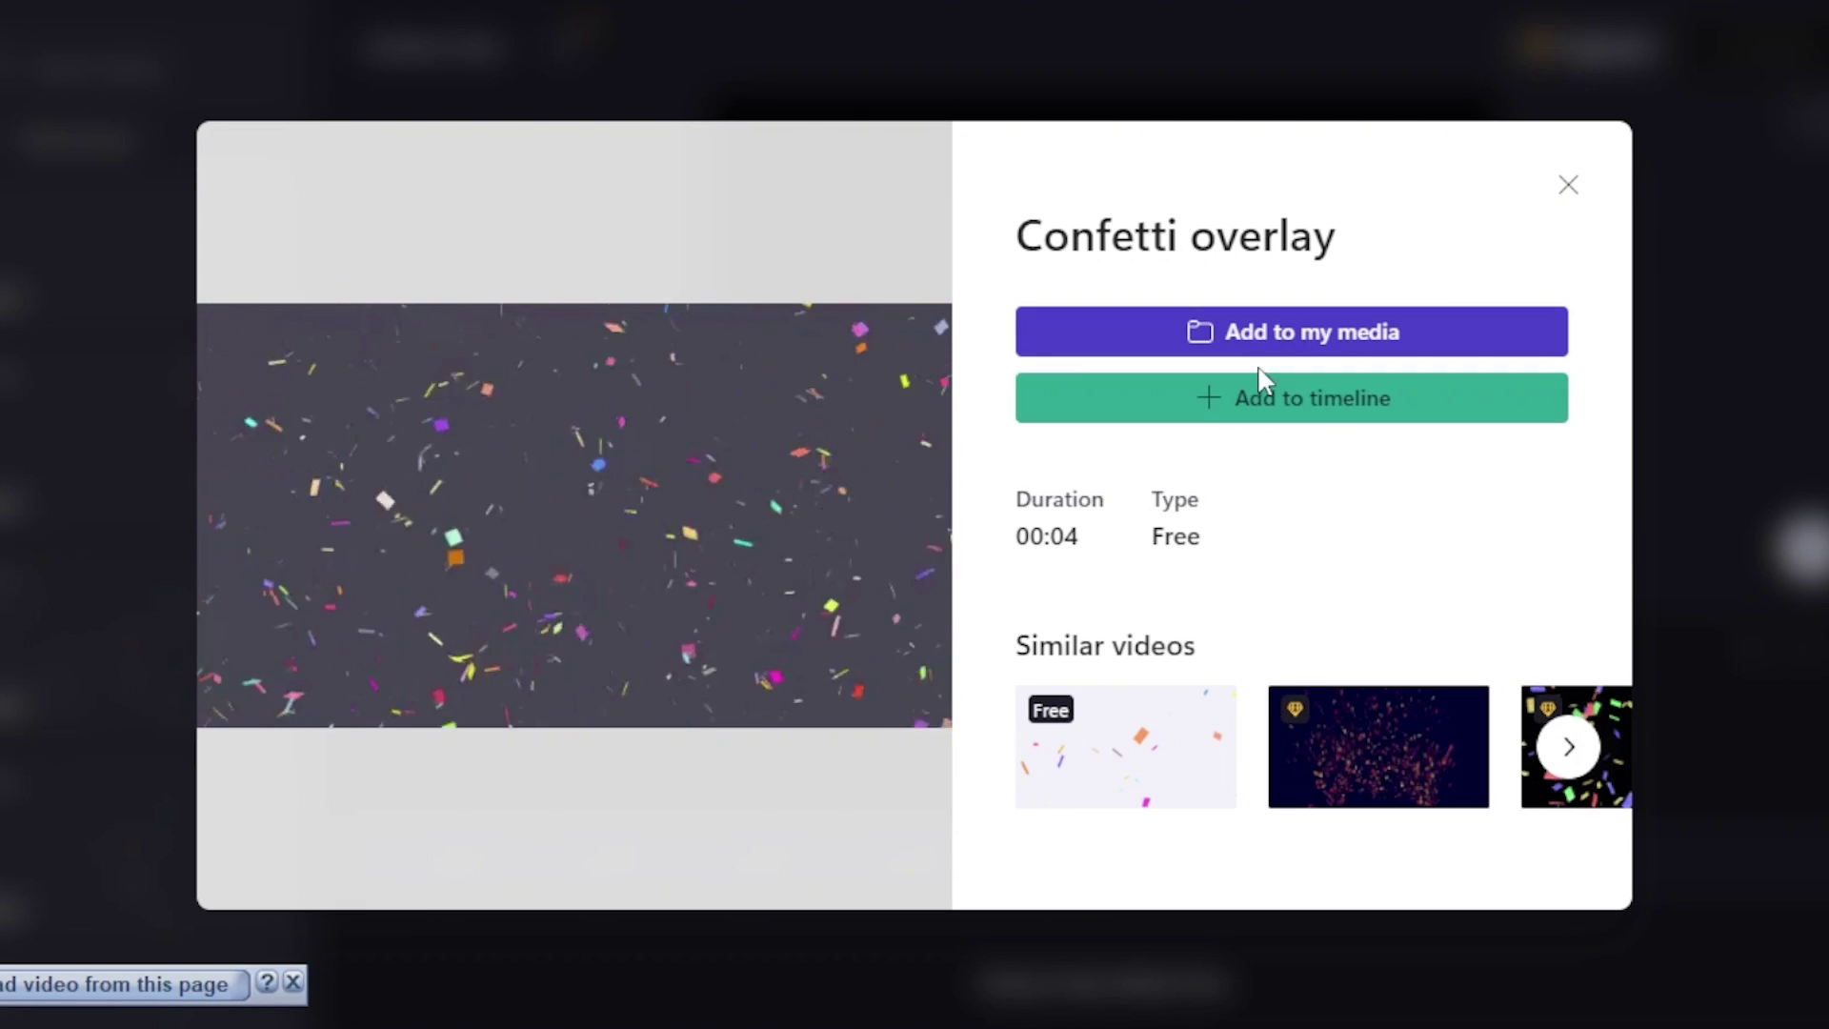
click(1291, 331)
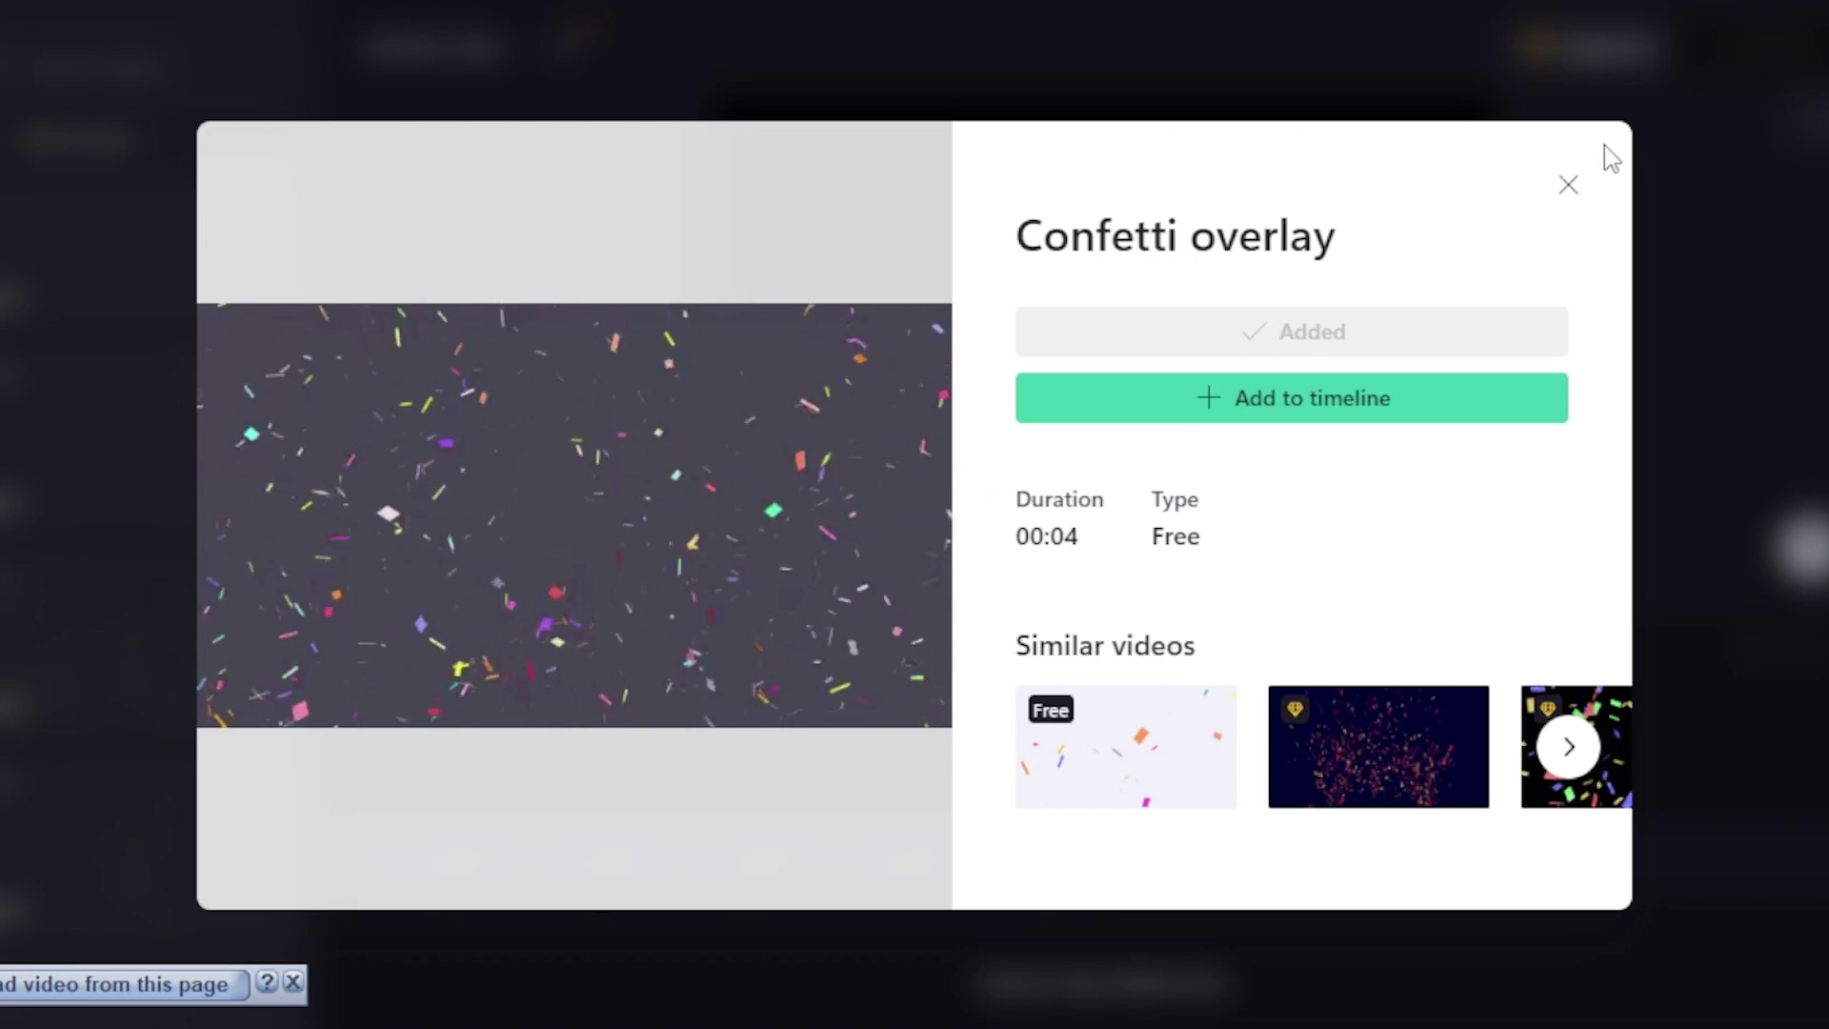
click(1569, 190)
- Import the salon images and woman stock clip into Your media from the computer
click(134, 155)
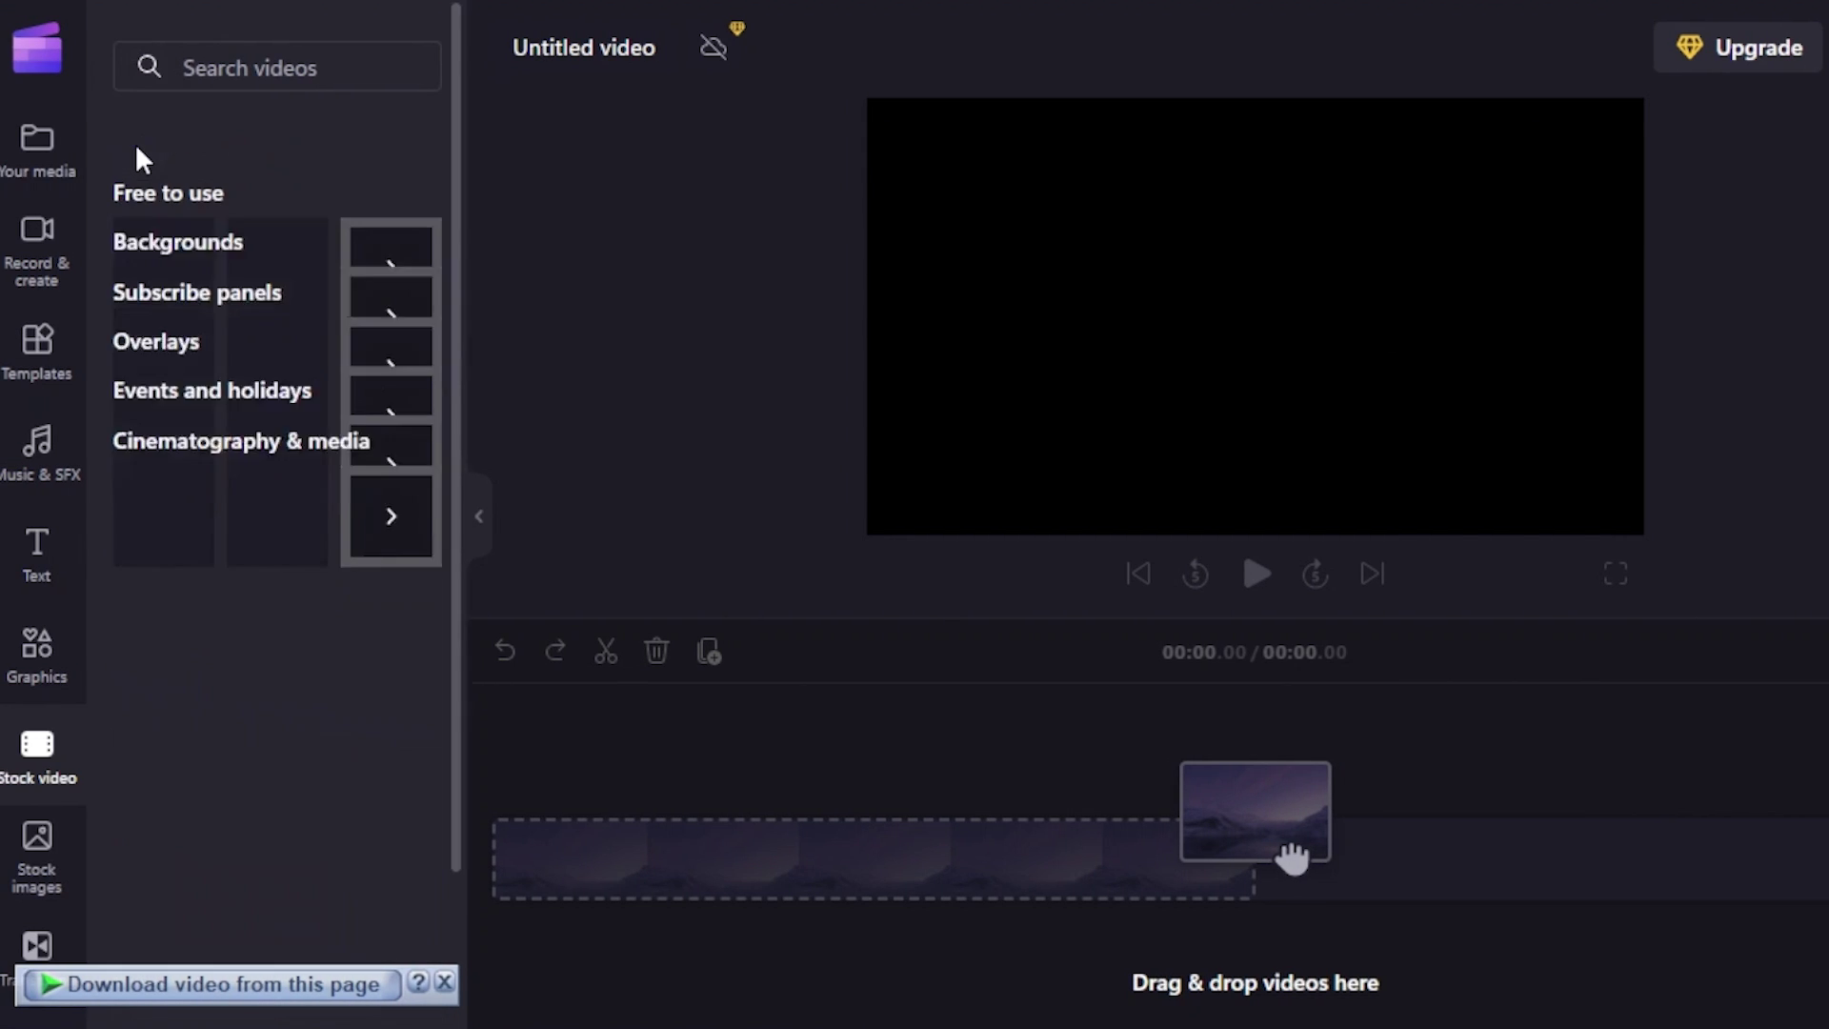
click(34, 172)
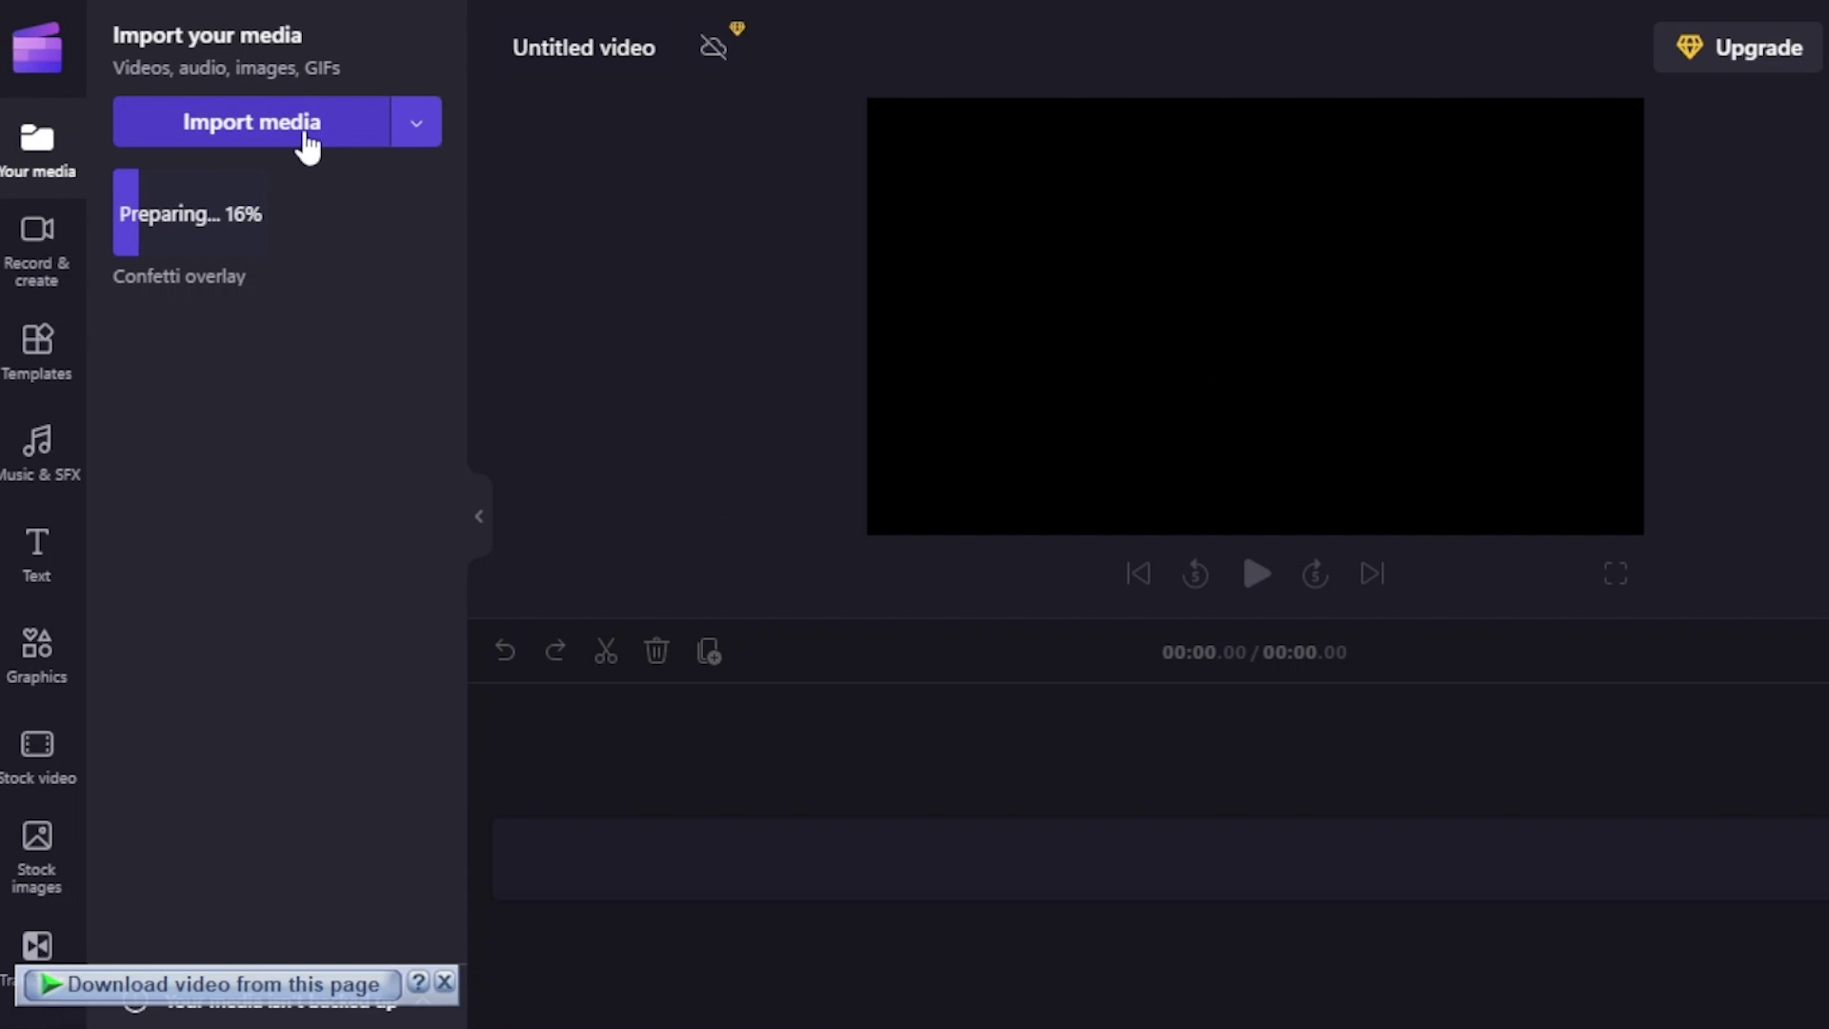
click(385, 112)
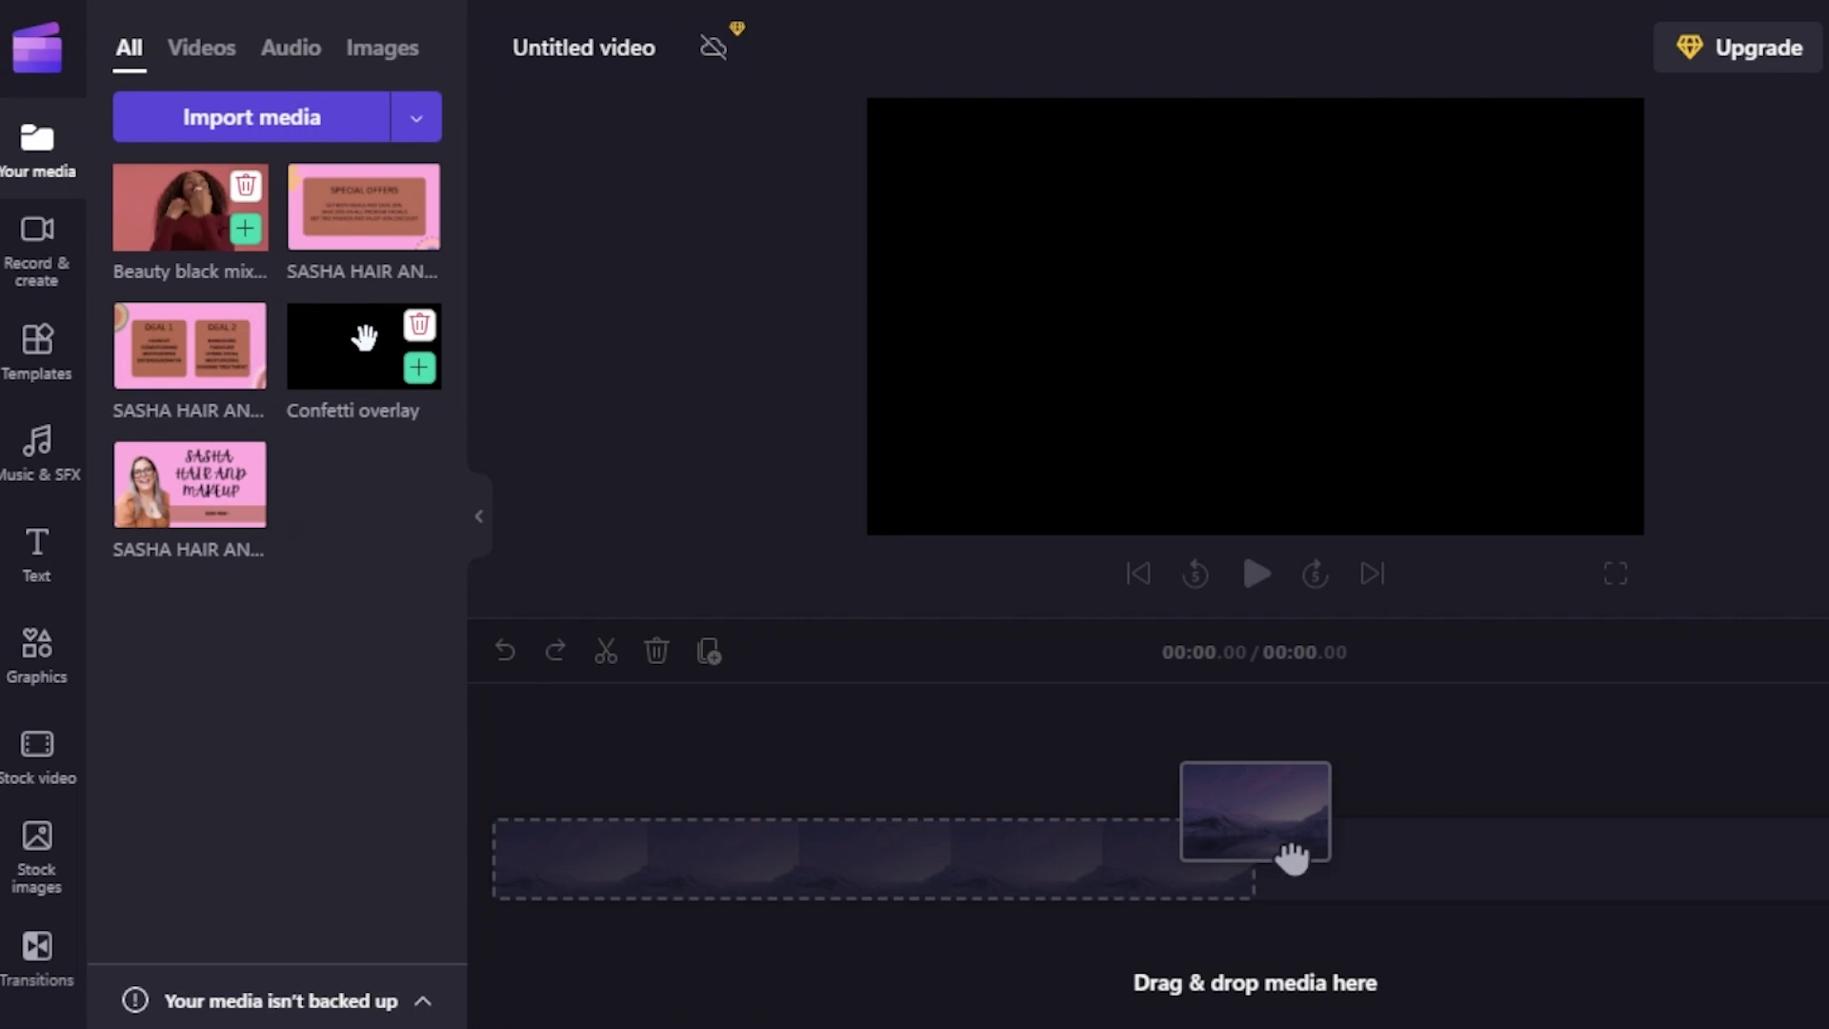
- Place the Confetti overlay on the timeline and trim it to about 2.3 seconds
drag(498, 499, 645, 866)
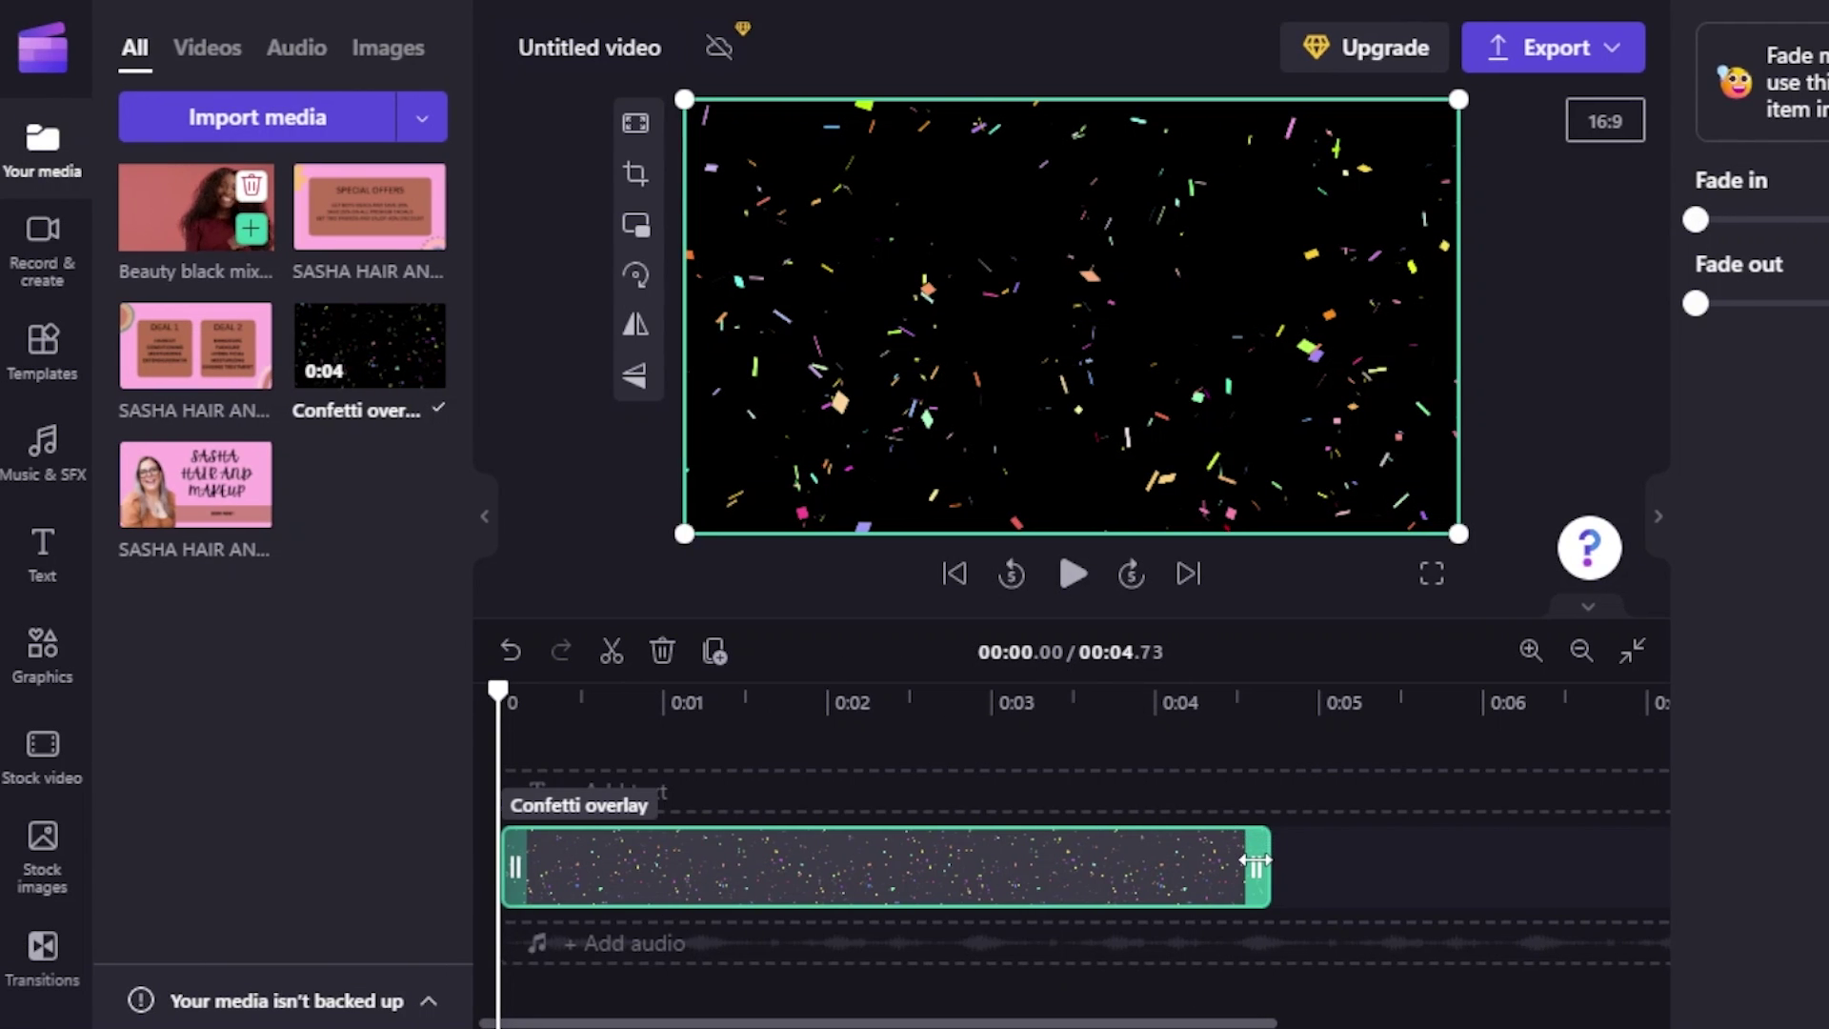
drag(1255, 860, 867, 850)
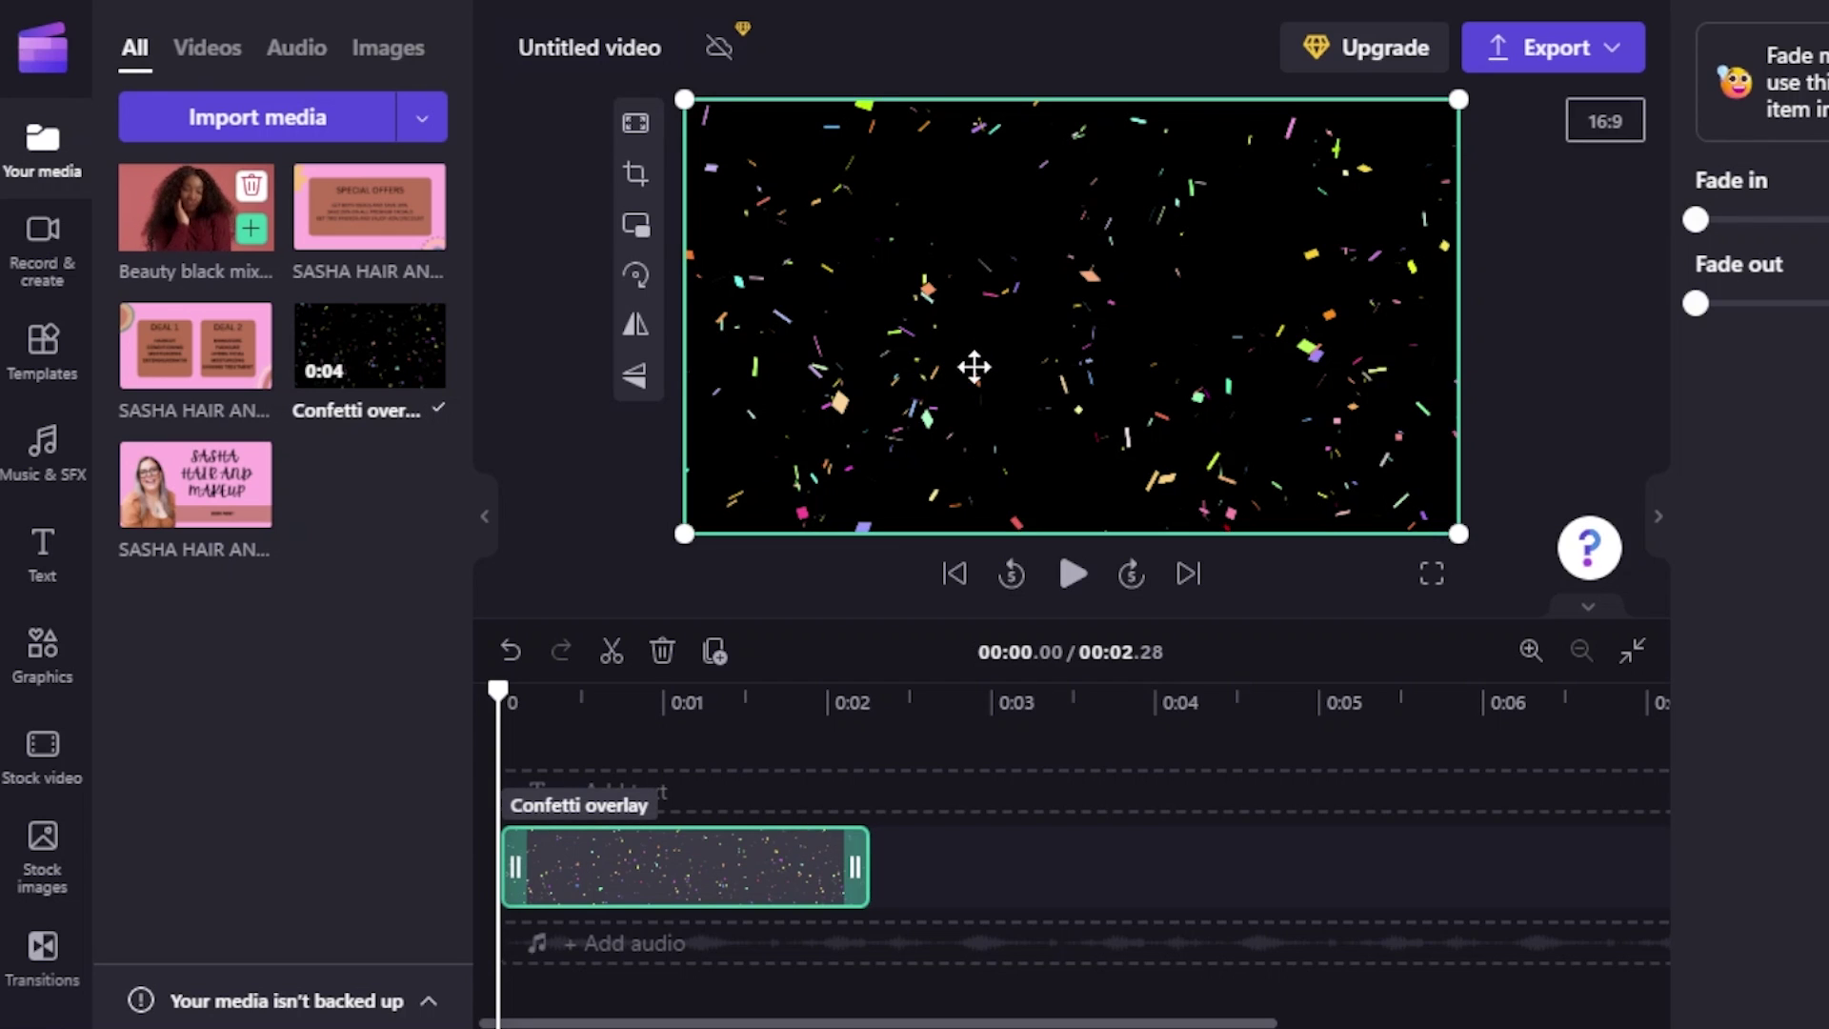
click(40, 534)
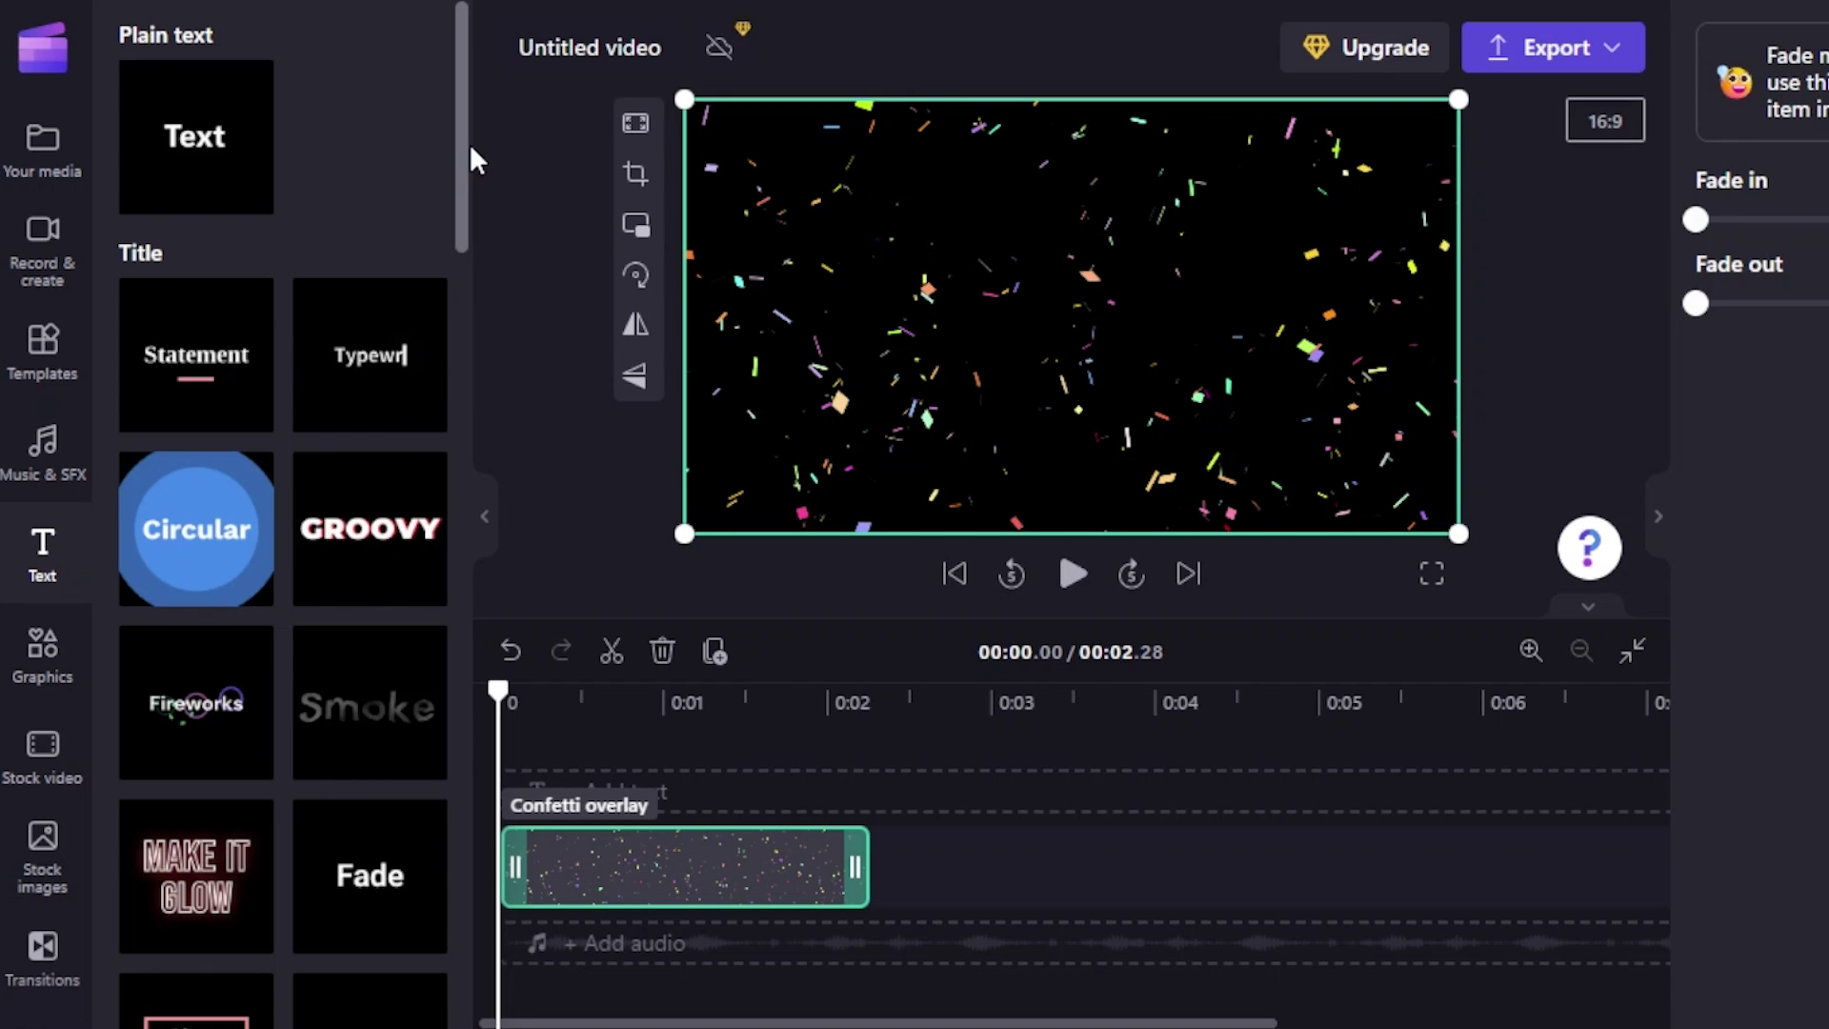
- Add a Funky Title starting at 0:00, trimmed to end with the confetti at 2.28 s
drag(459, 104, 460, 222)
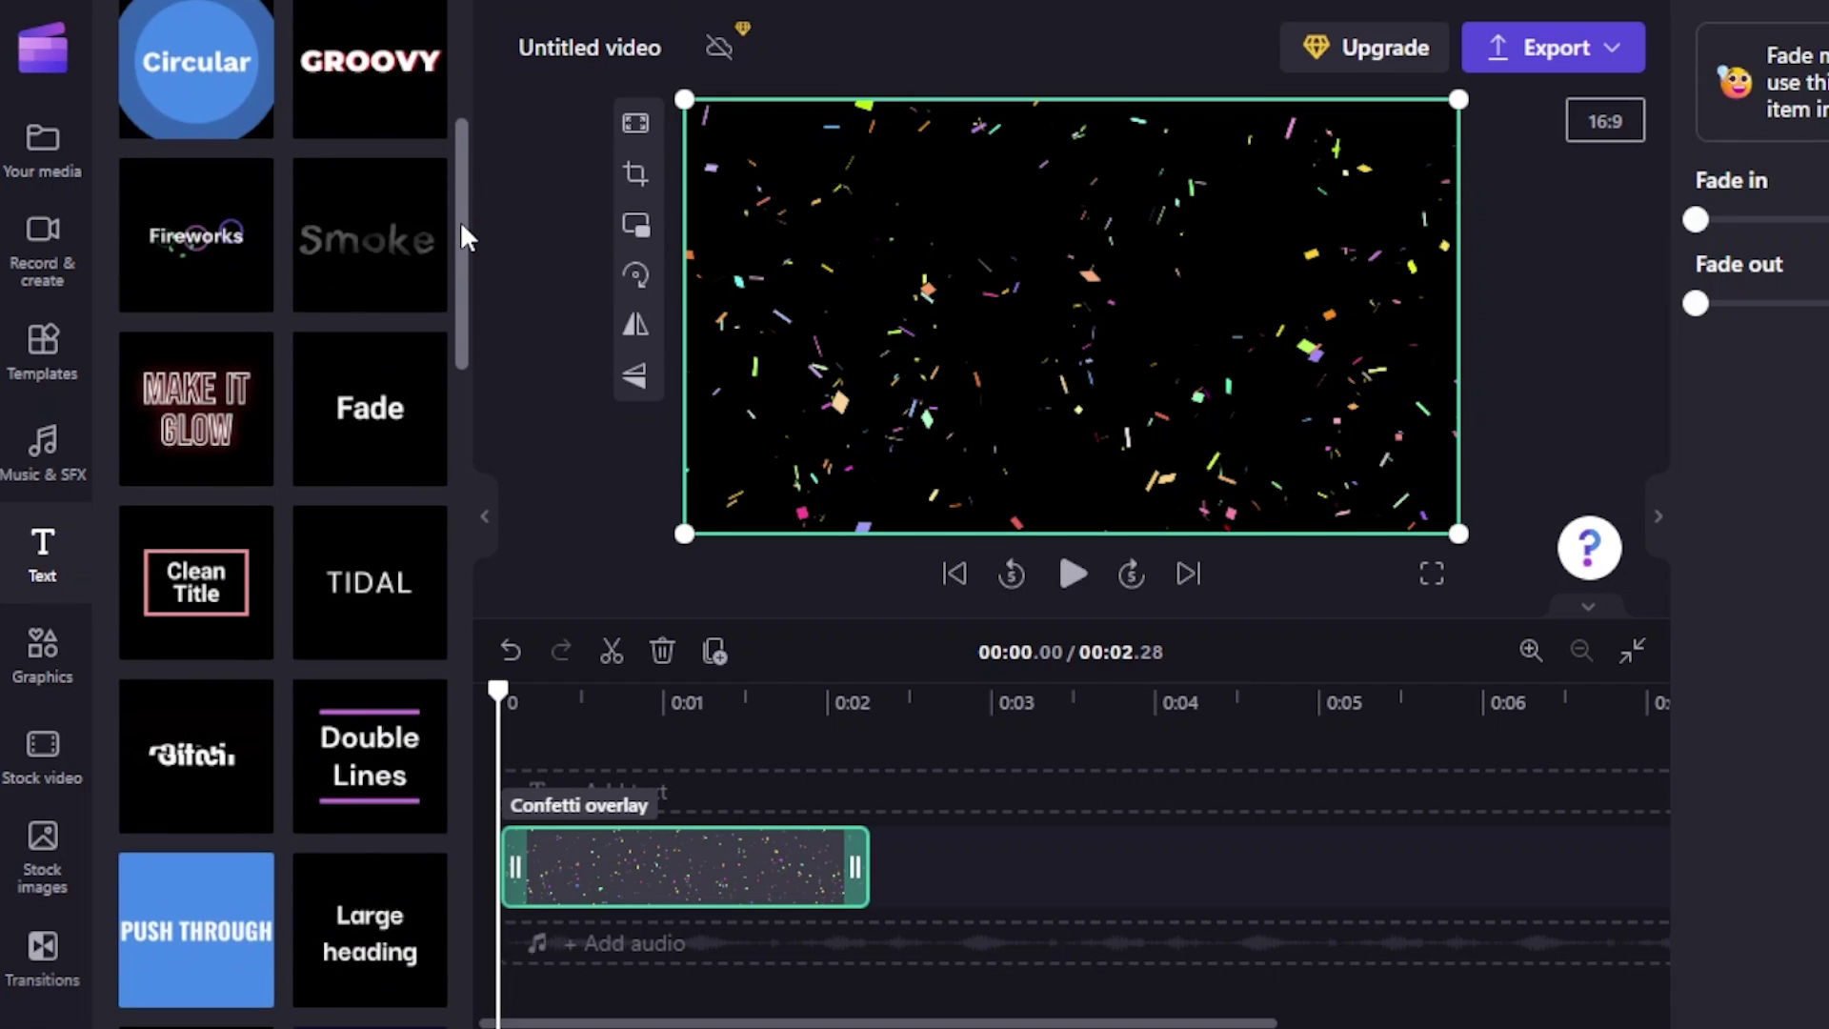
mouse_move(240, 400)
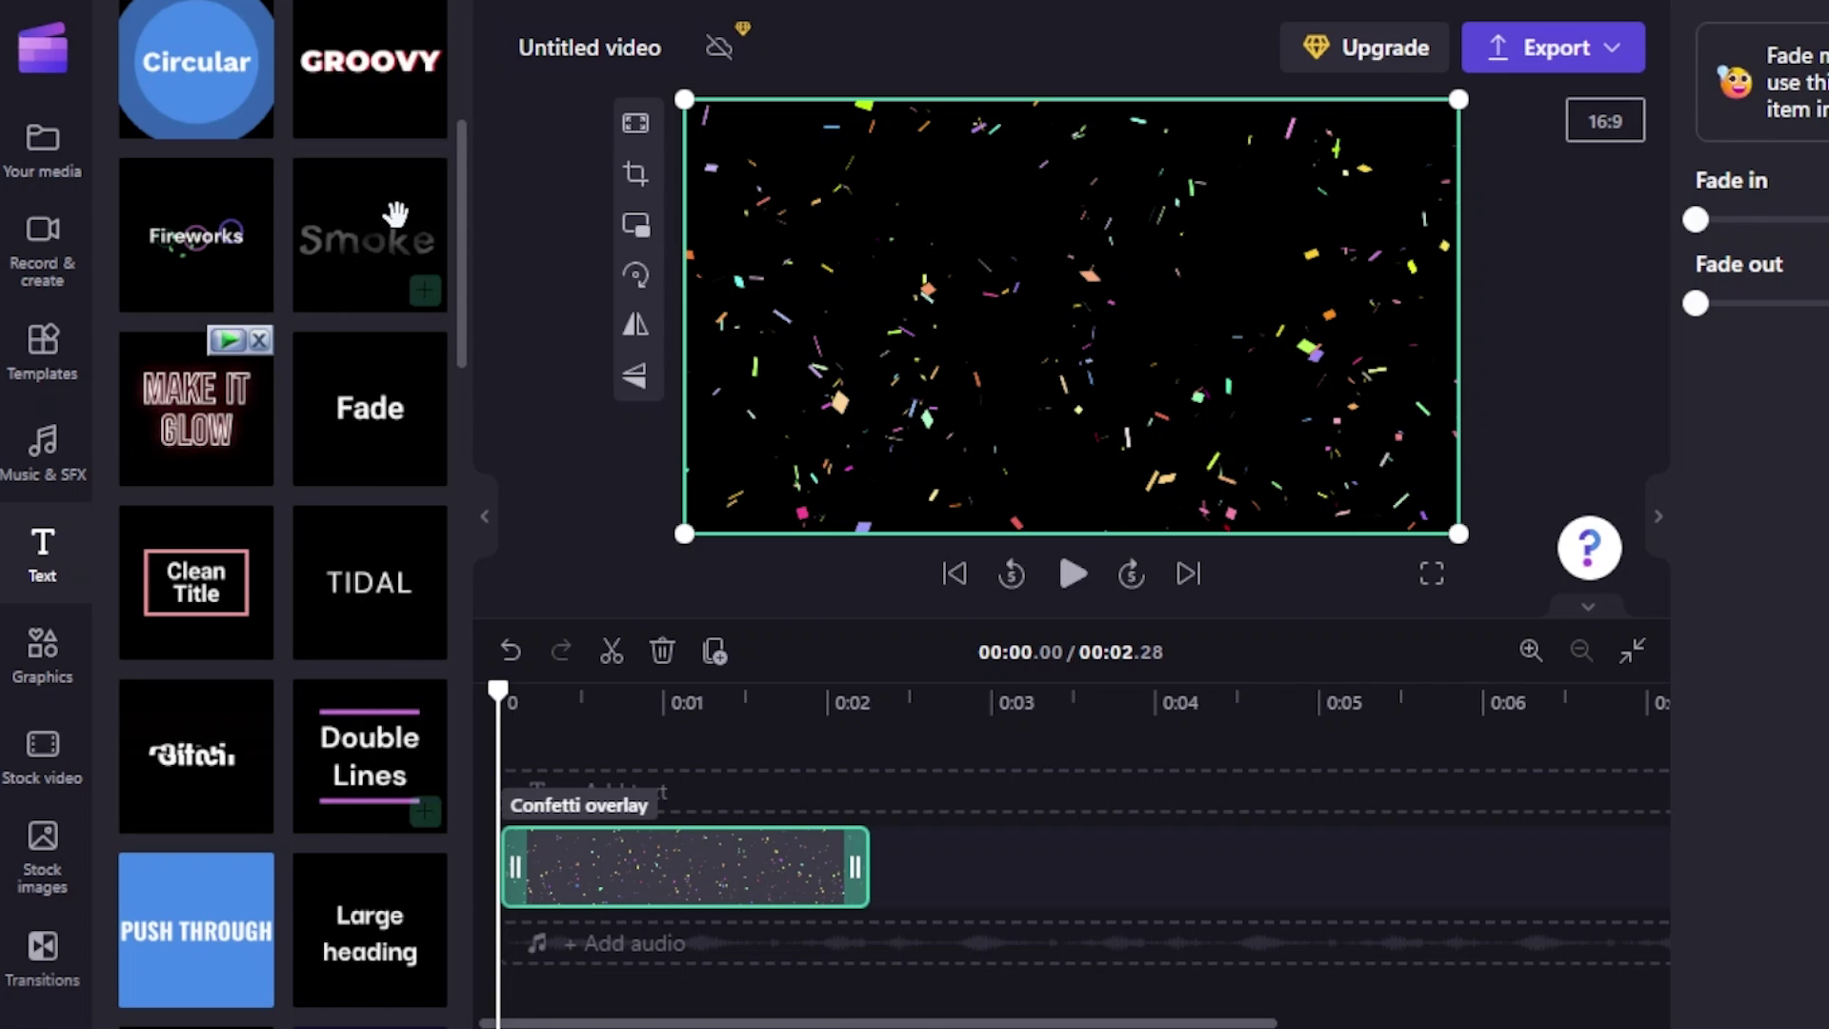
scroll(465, 213, down, 10)
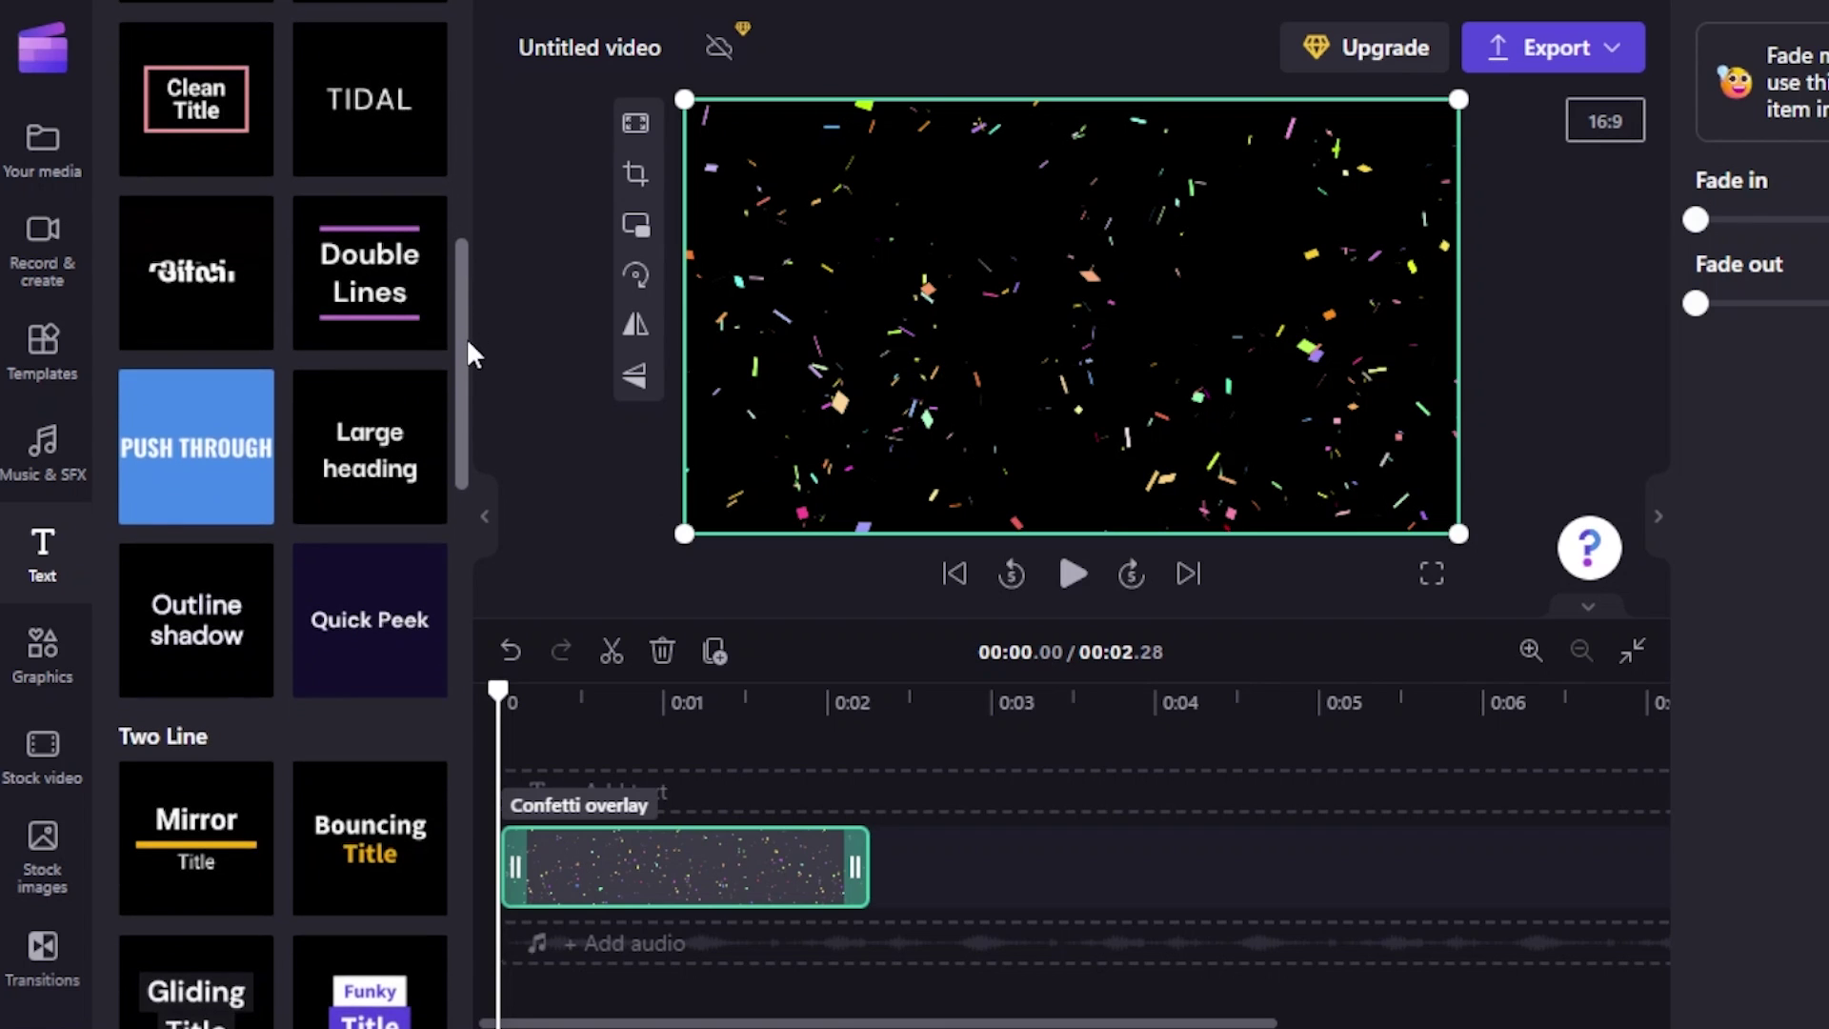
mouse_move(362, 583)
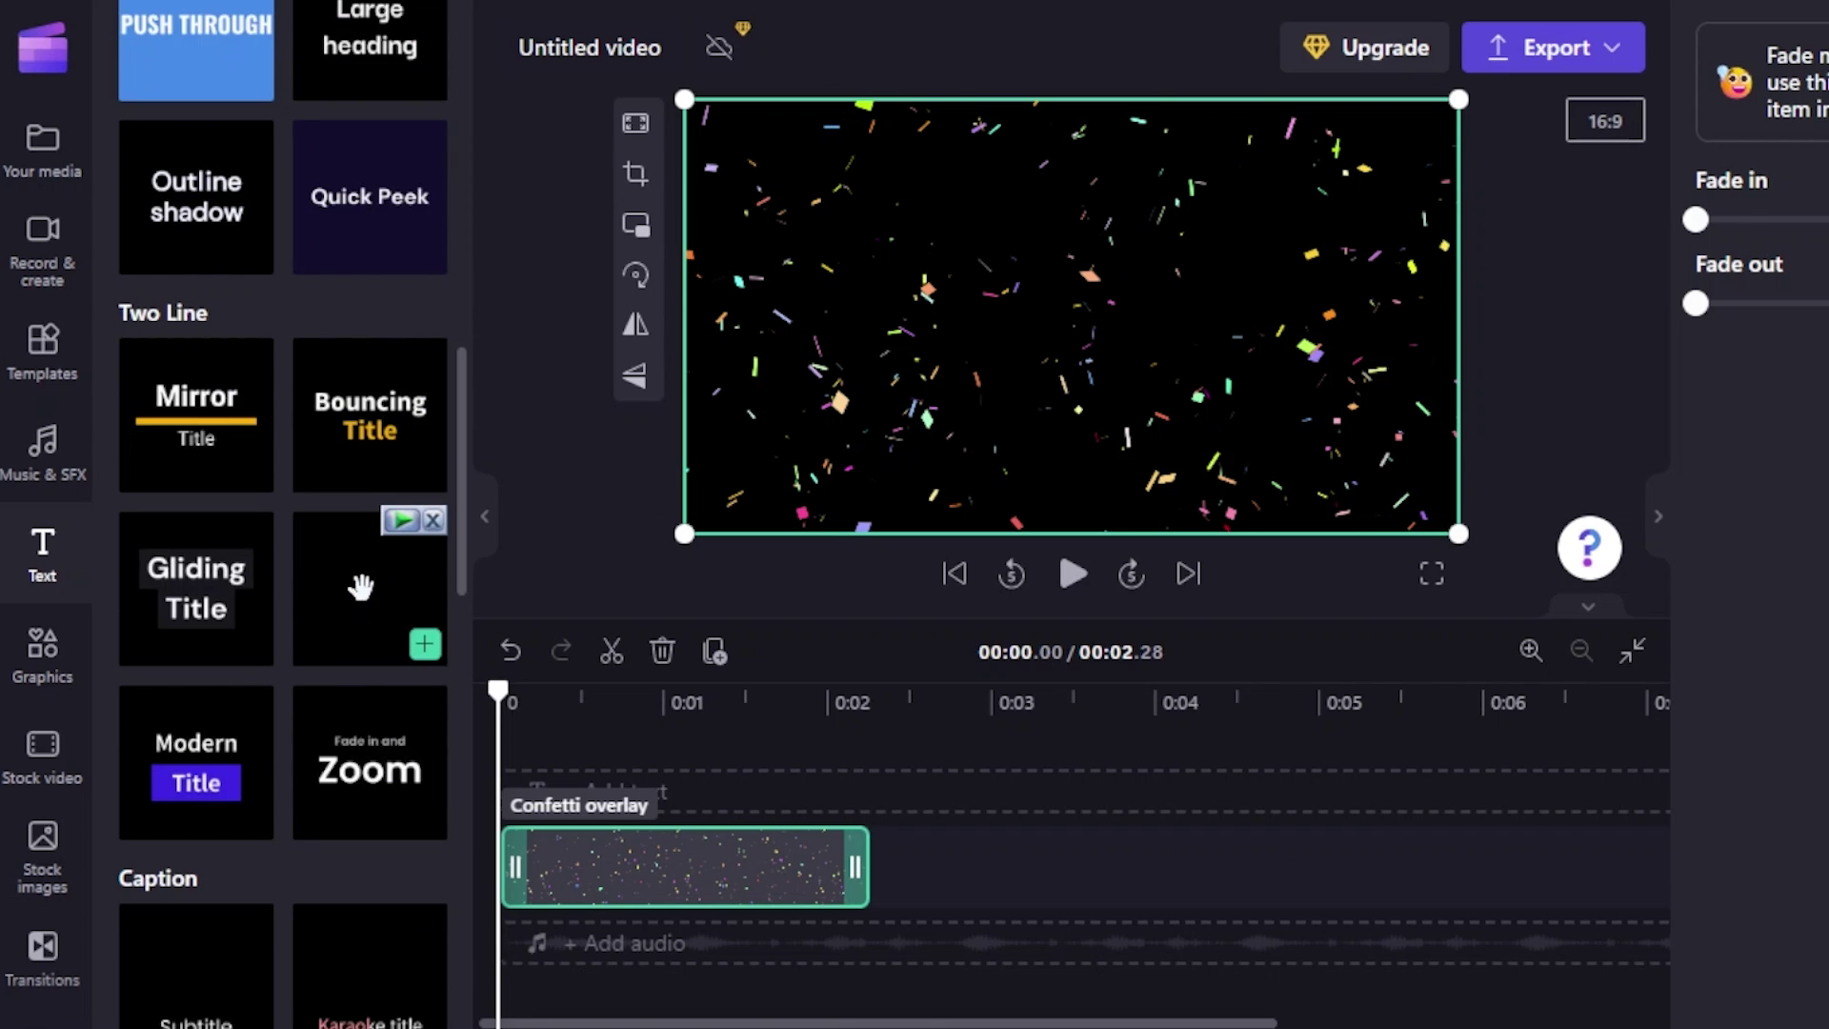
click(425, 643)
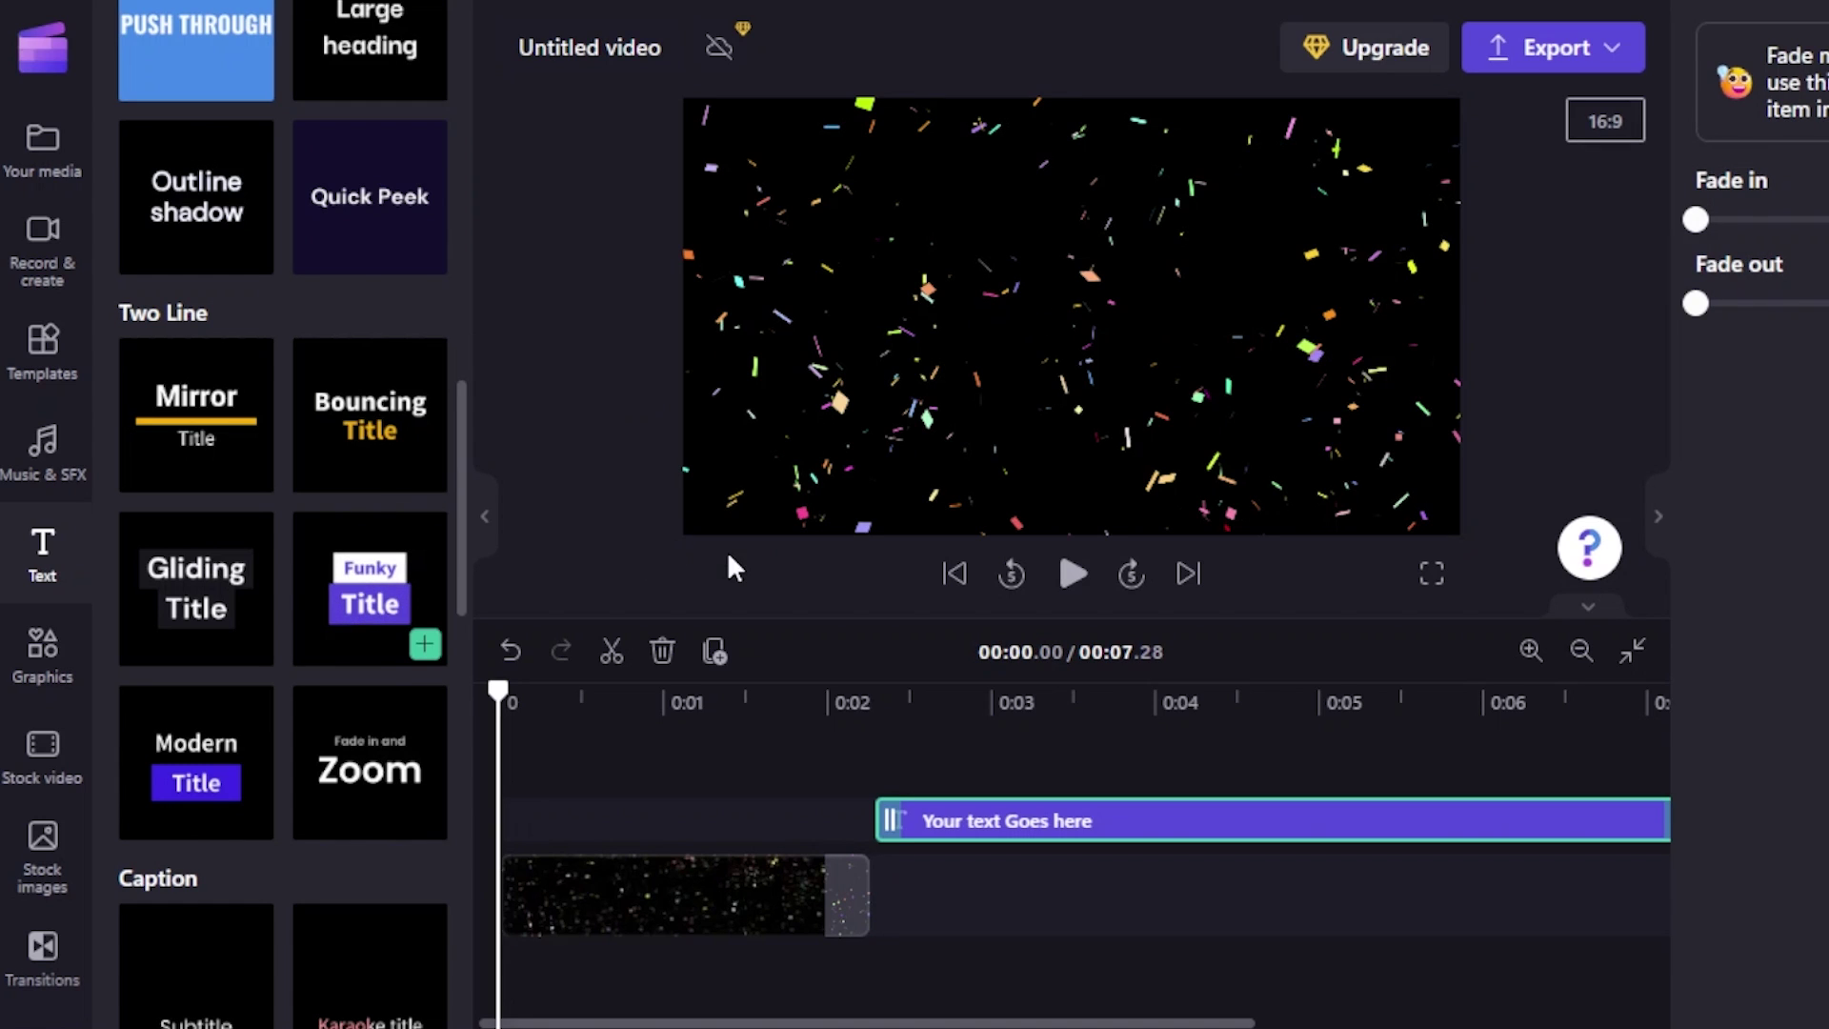
drag(1089, 809, 709, 810)
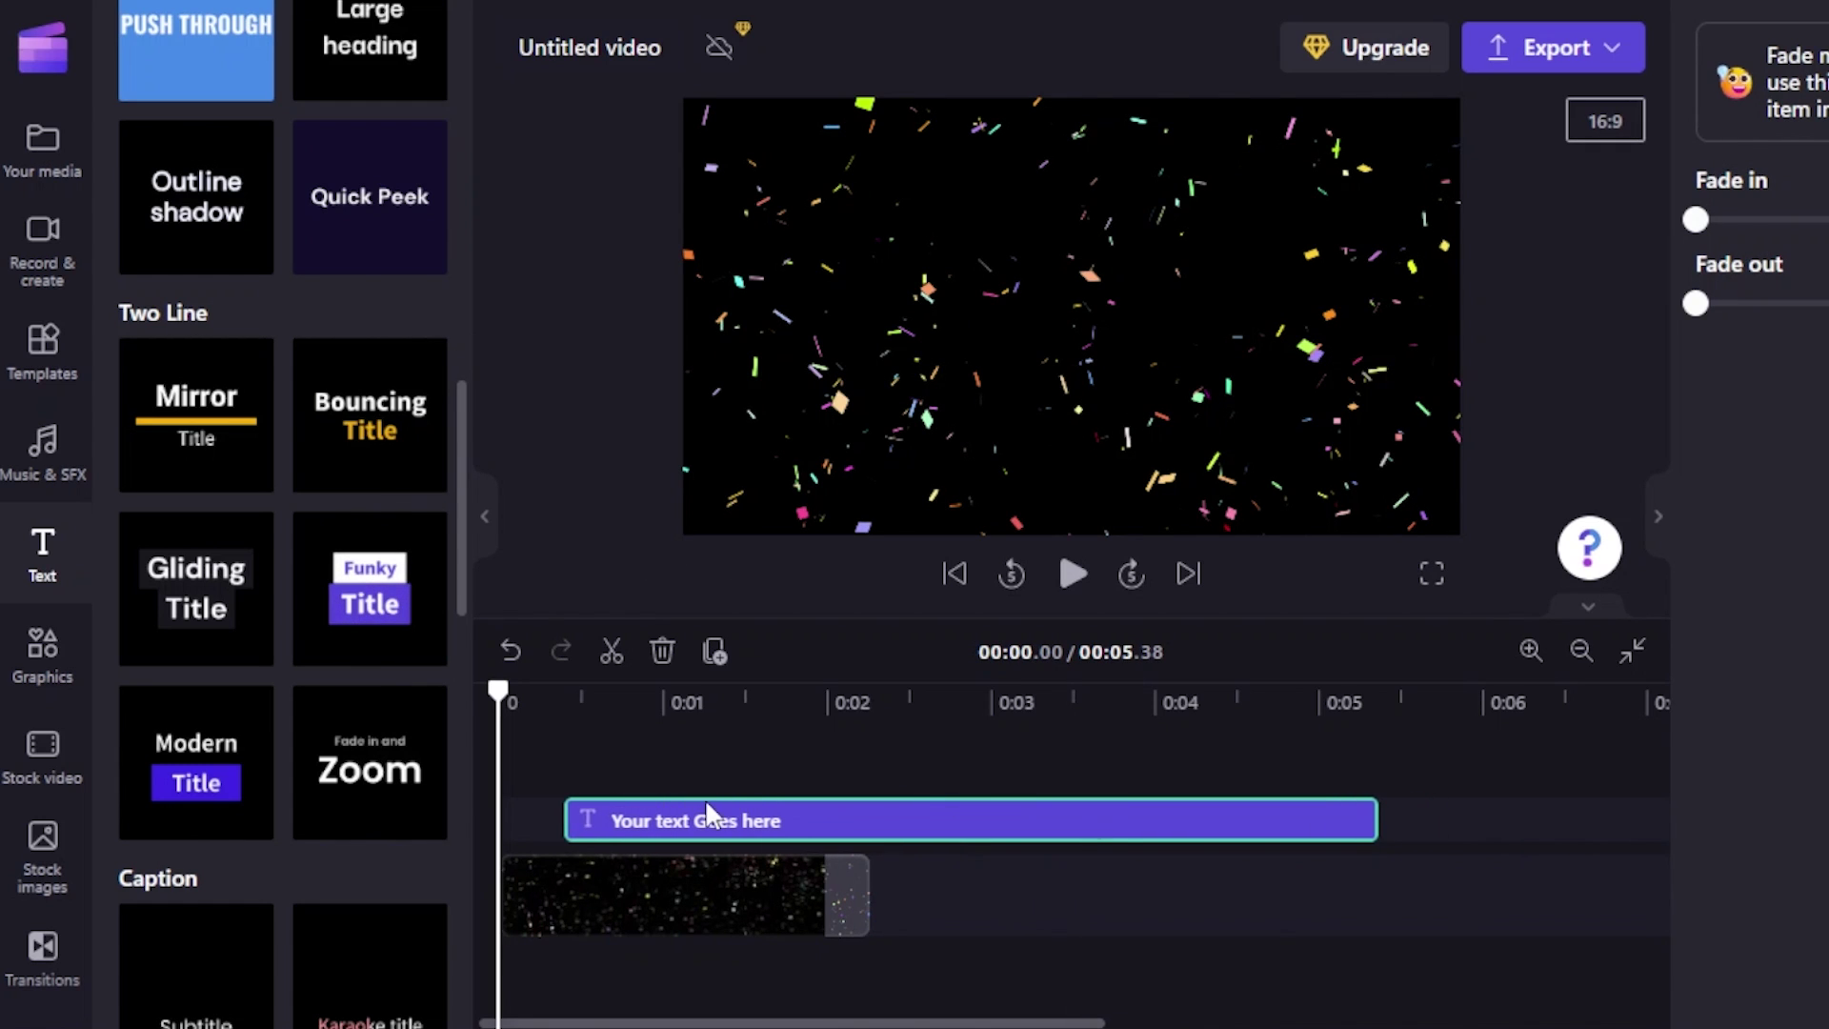
drag(838, 836, 680, 825)
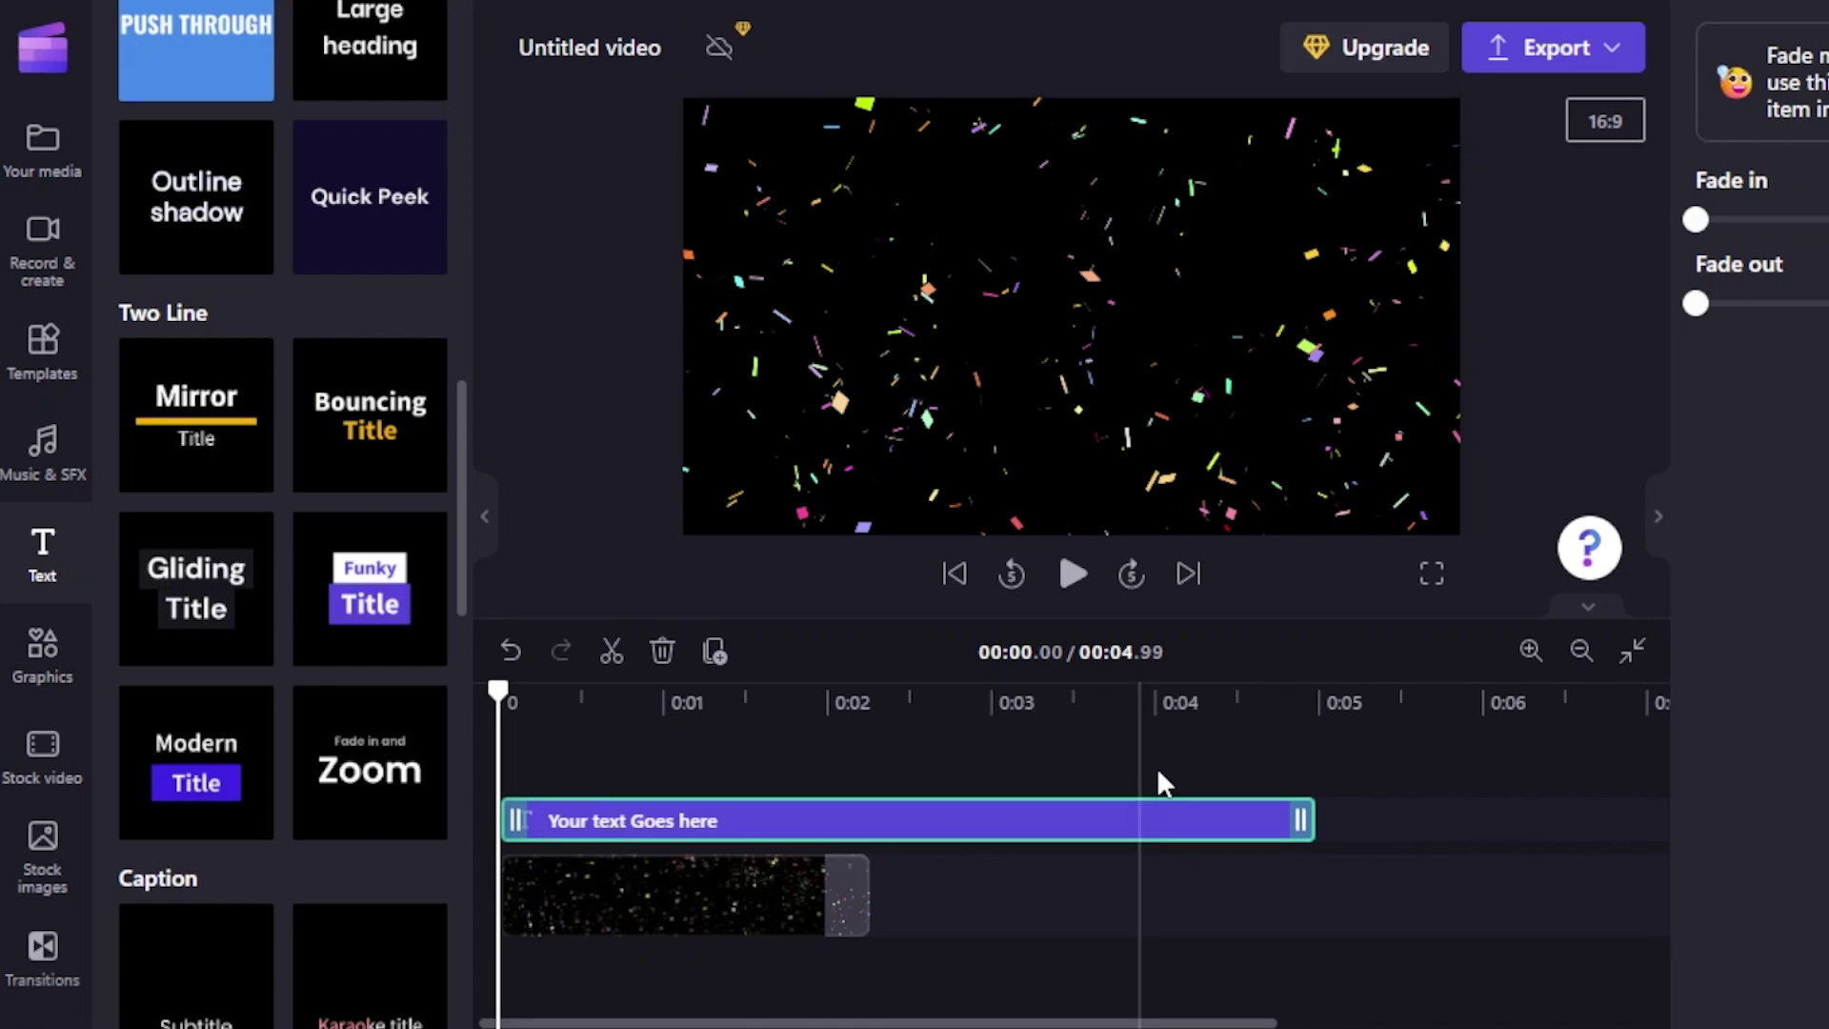
drag(1297, 819, 856, 831)
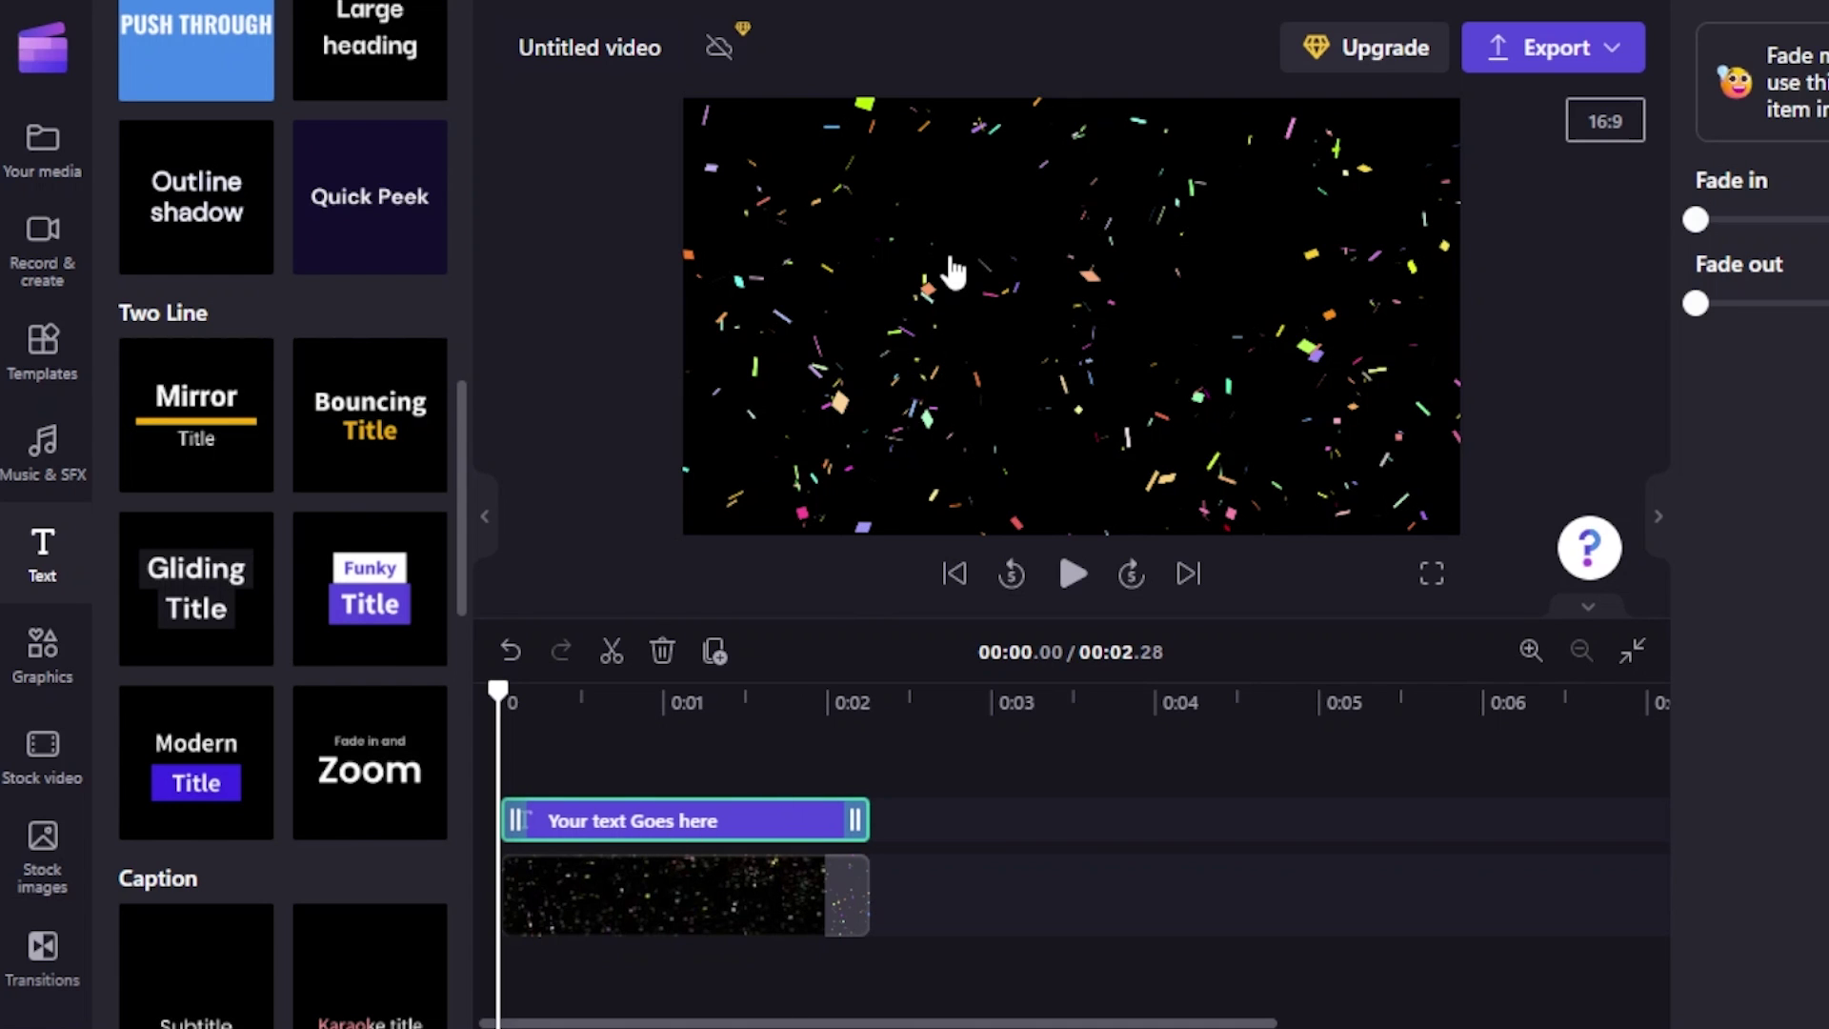
- Change the title to NEW DEALS AVAILABLE and add the SASHA HAIR AND MAKEUP image
click(731, 821)
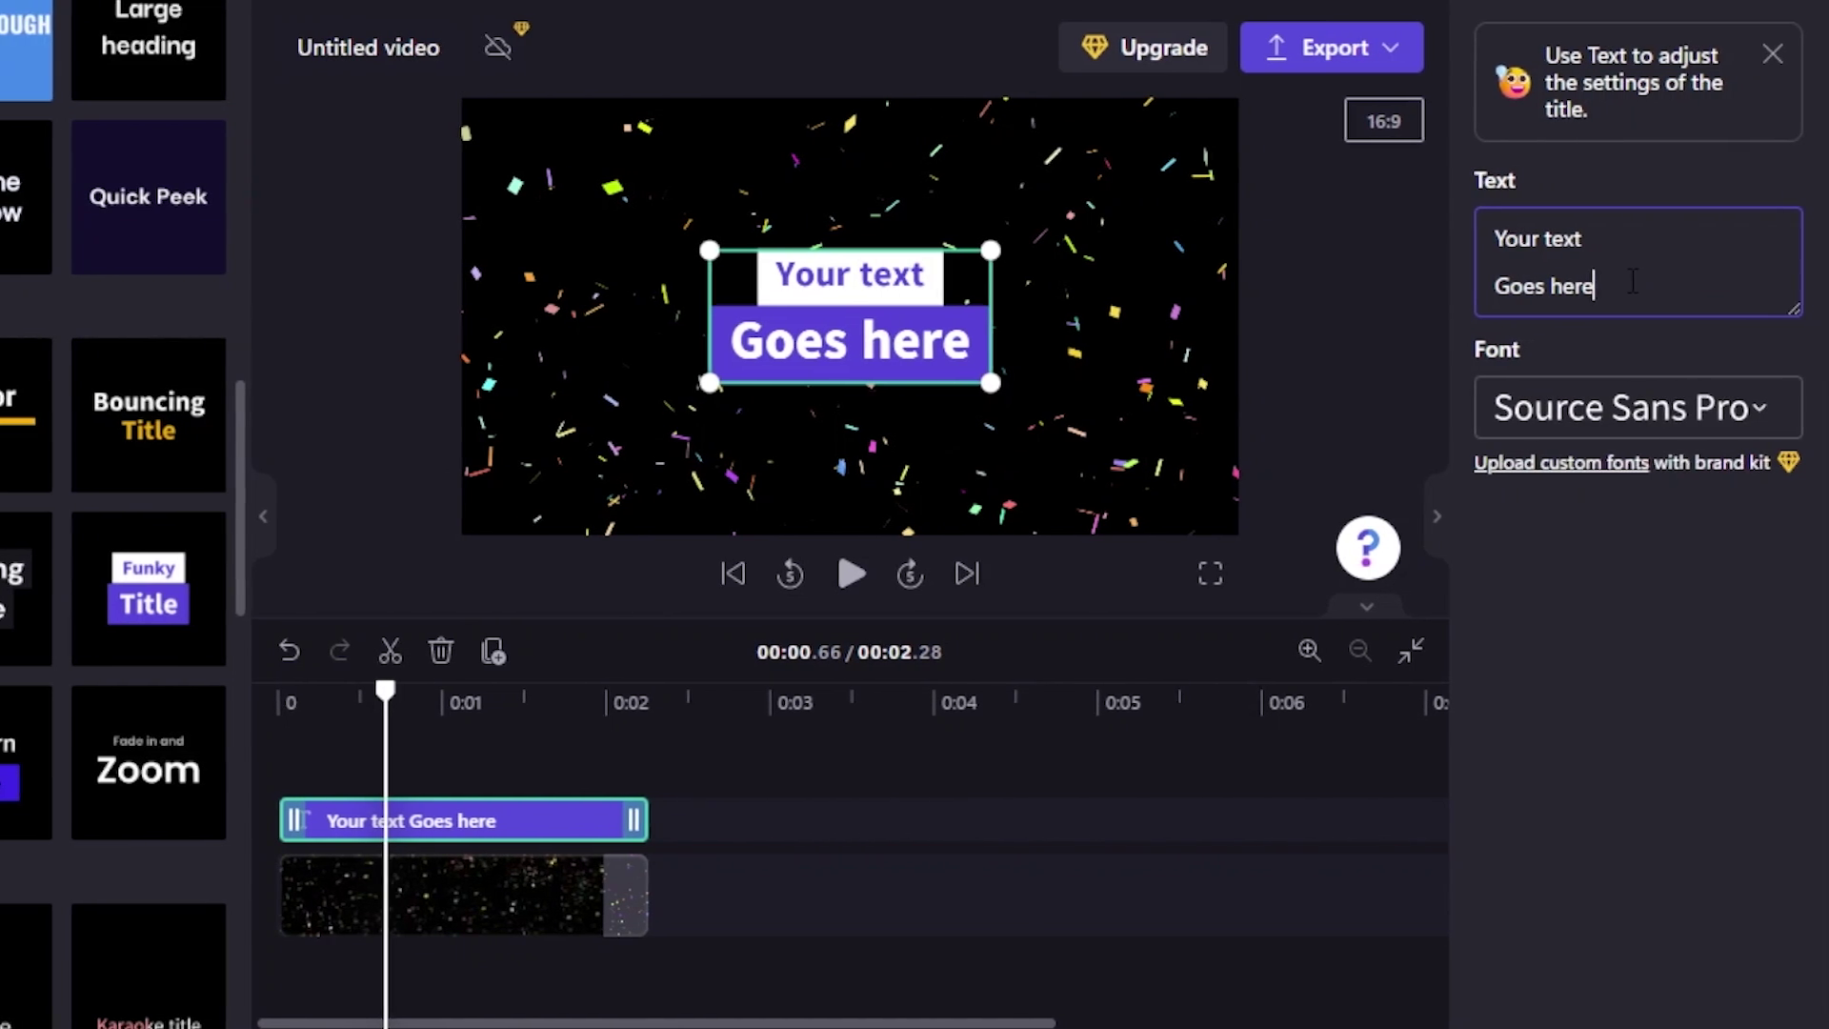
key(BackSpace)
click(638, 230)
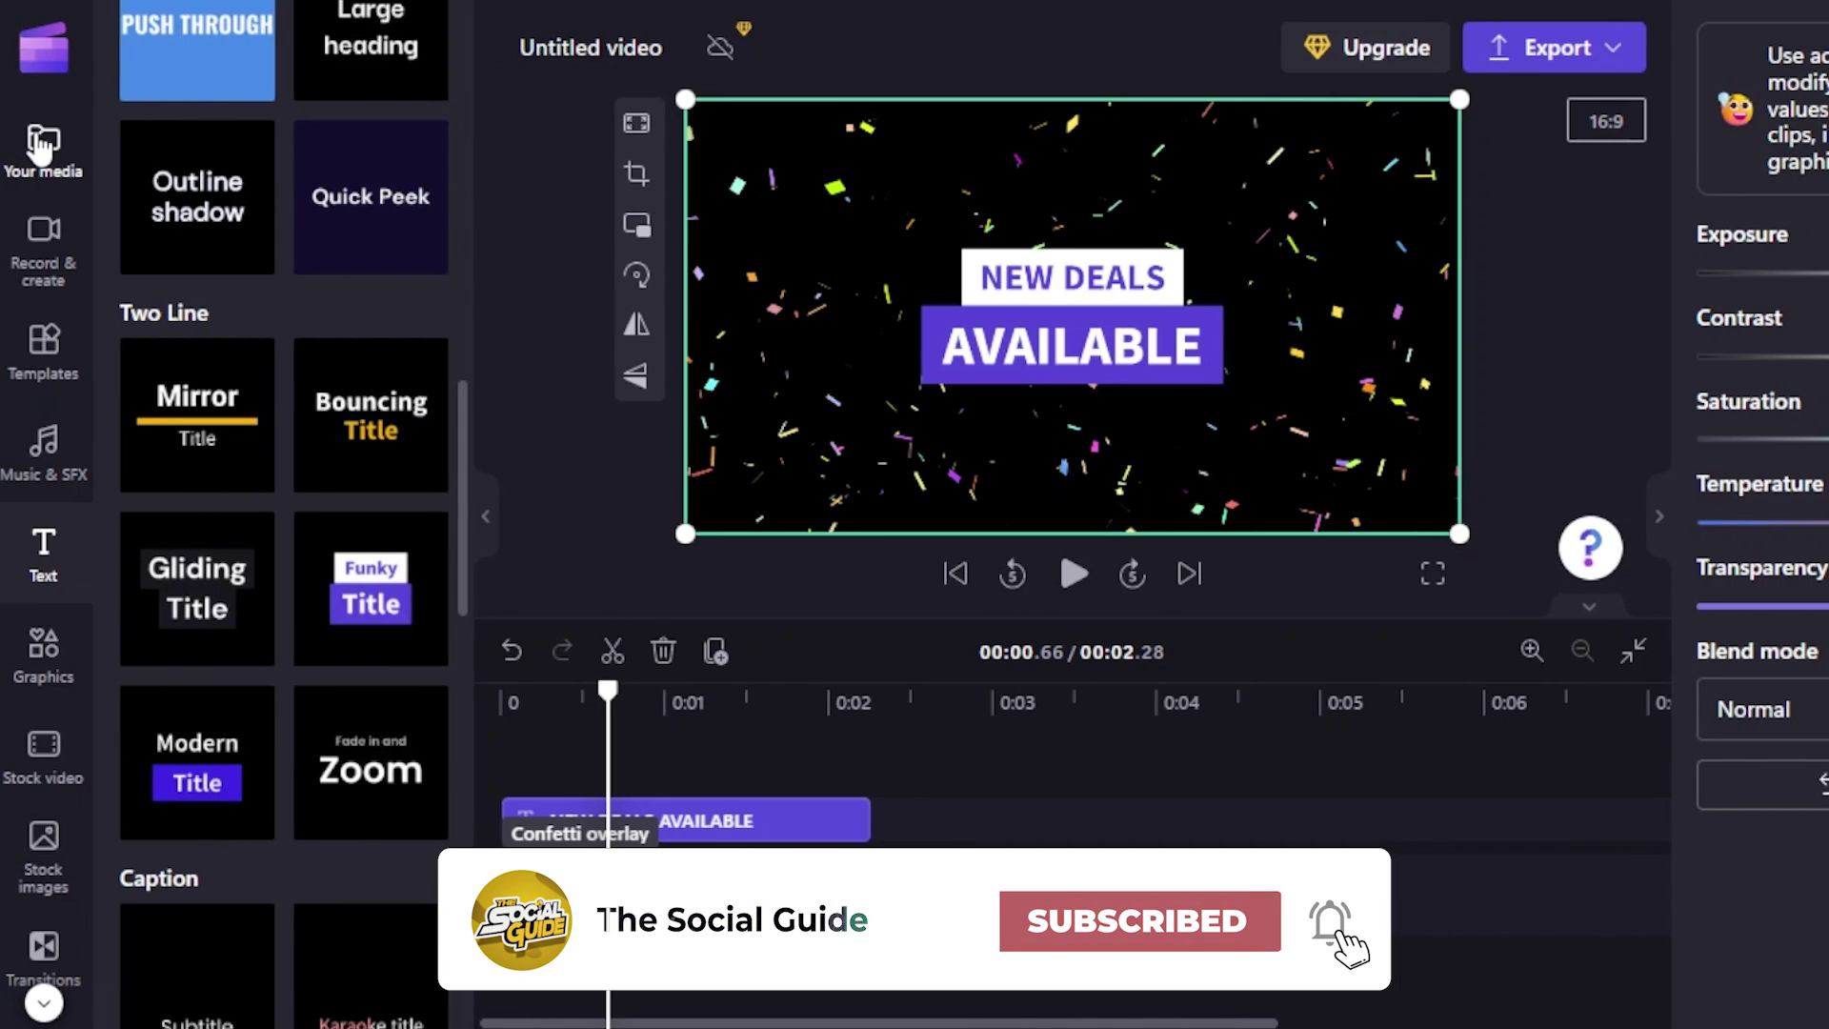
click(43, 148)
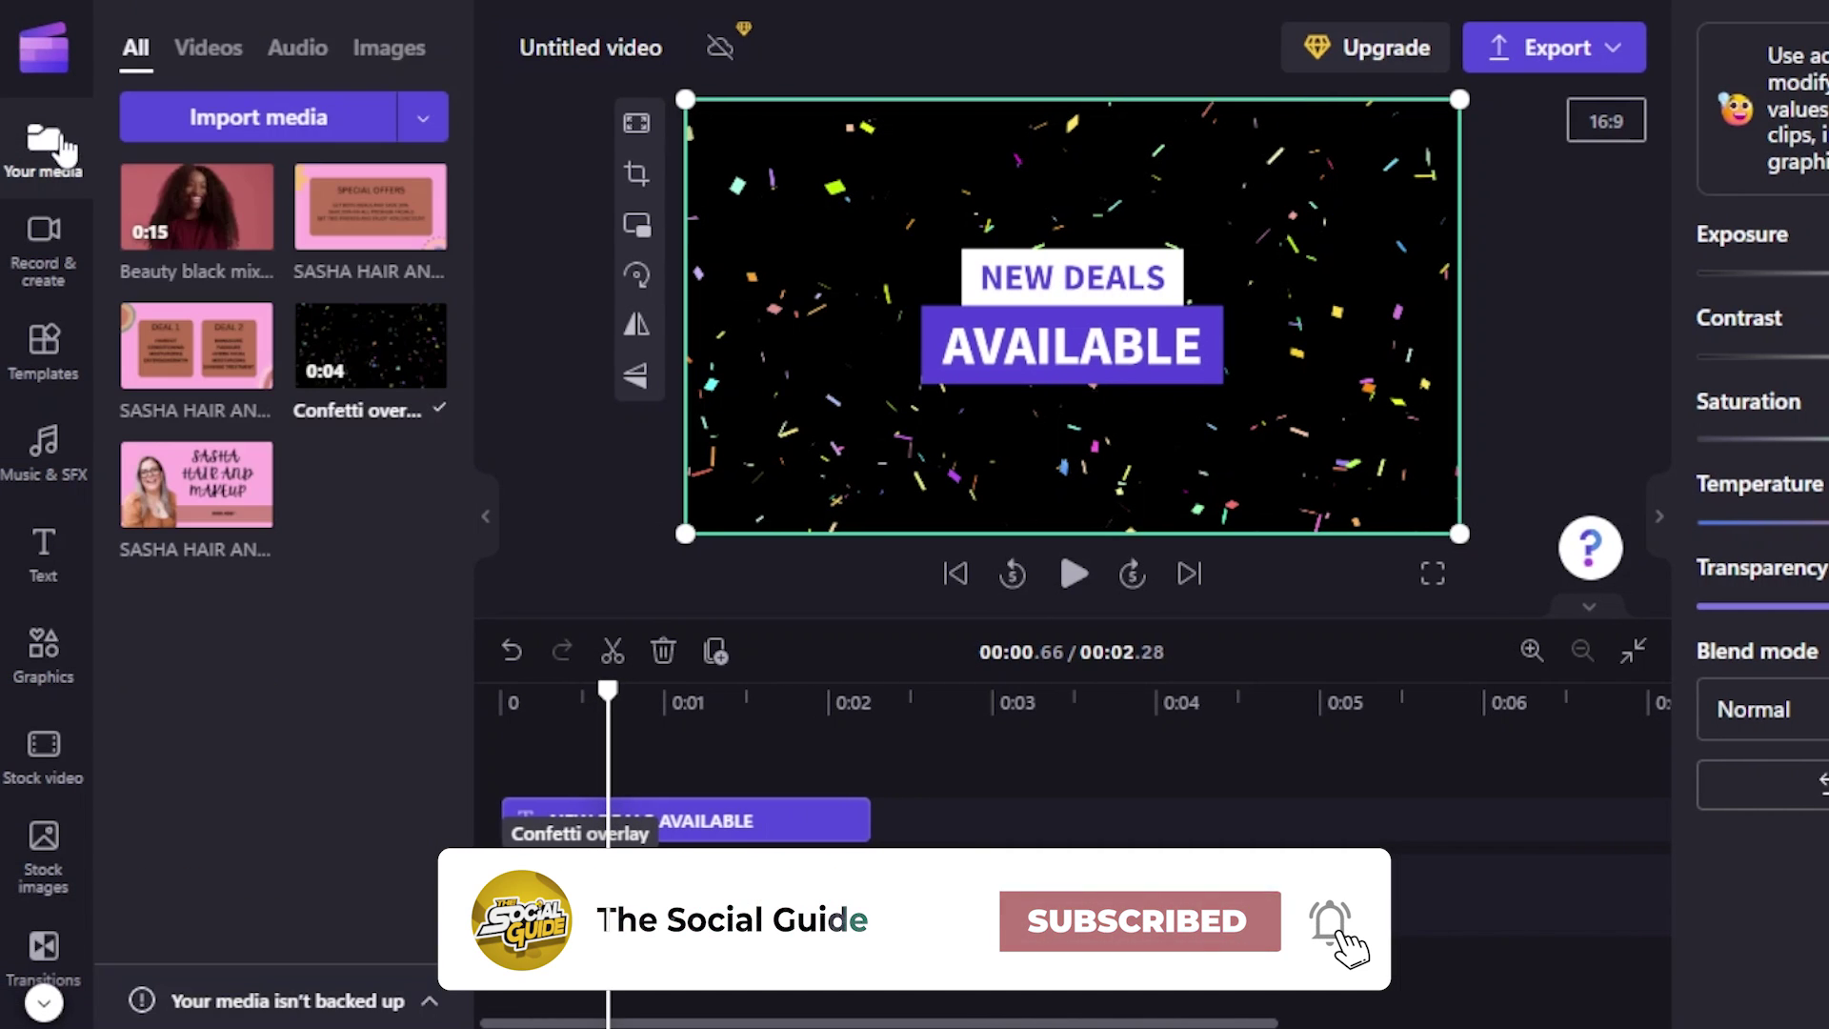
drag(208, 465, 976, 897)
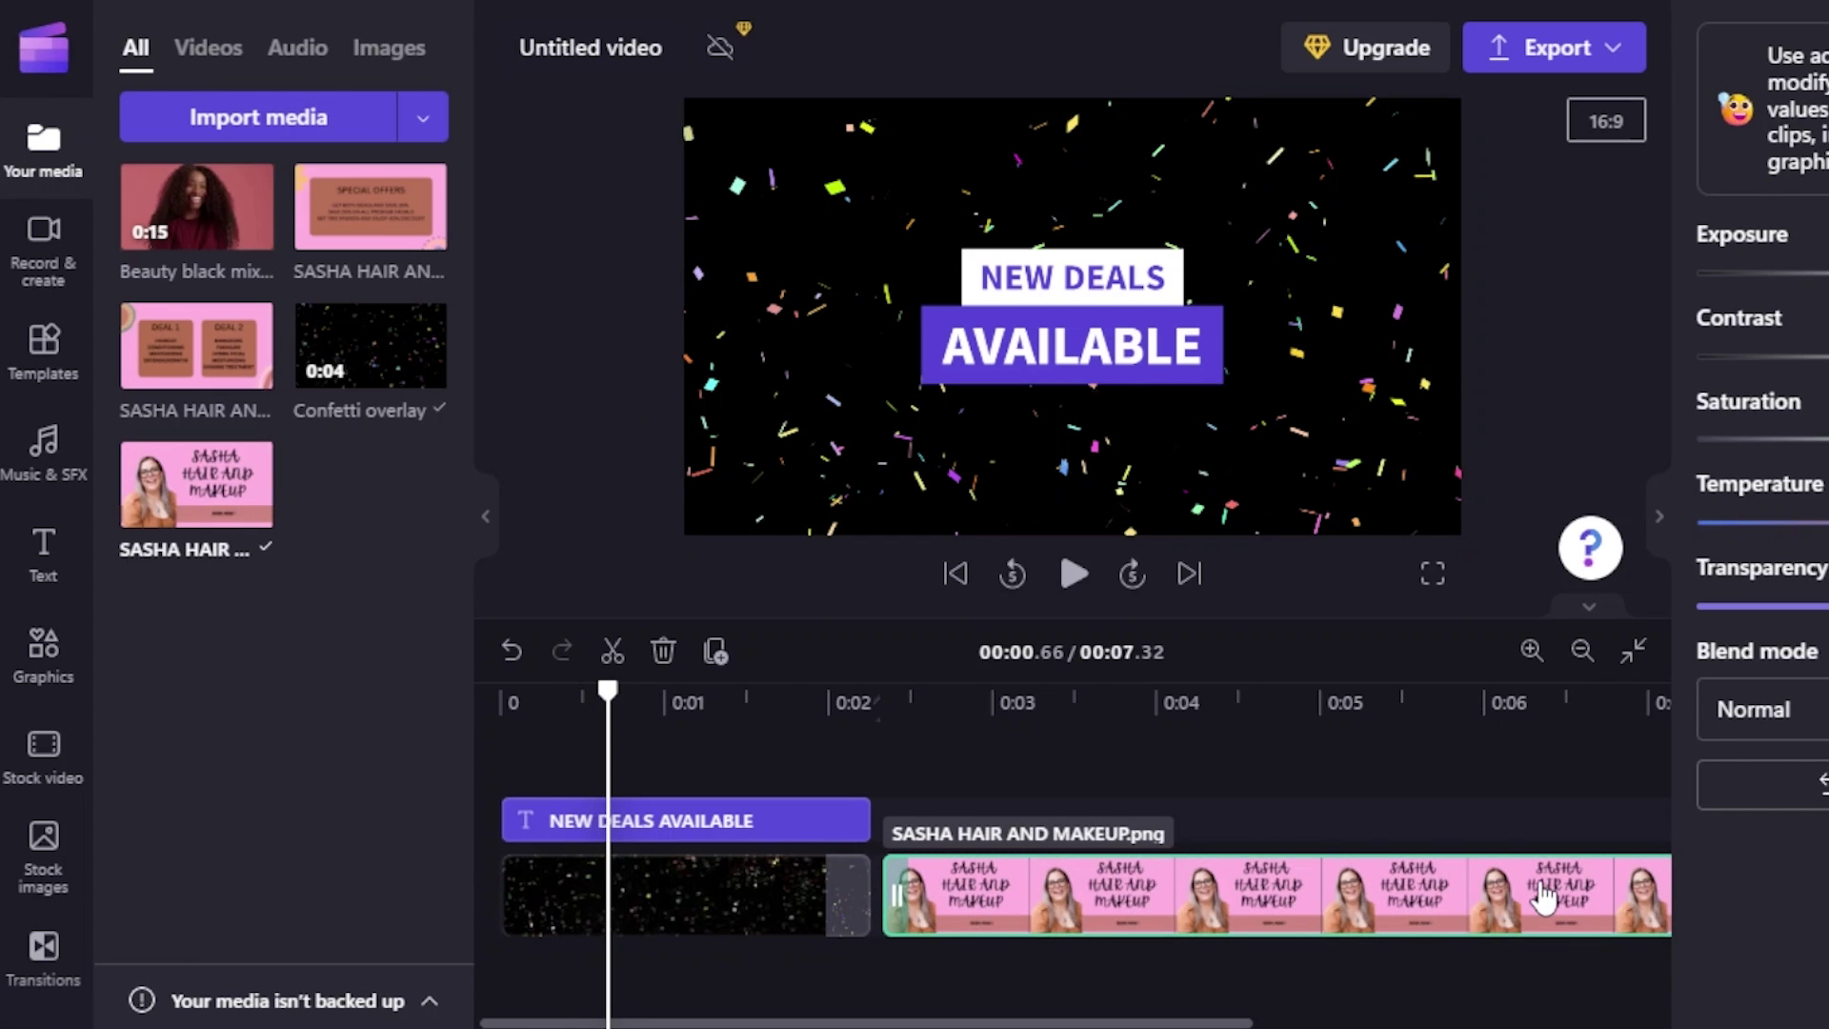
- Place the salon image after the intro, then add and shorten the two-deals image without gaps
mouse_move(1196, 896)
mouse_down()
mouse_move(1044, 883)
mouse_move(1422, 900)
mouse_move(1233, 873)
mouse_move(969, 893)
mouse_up()
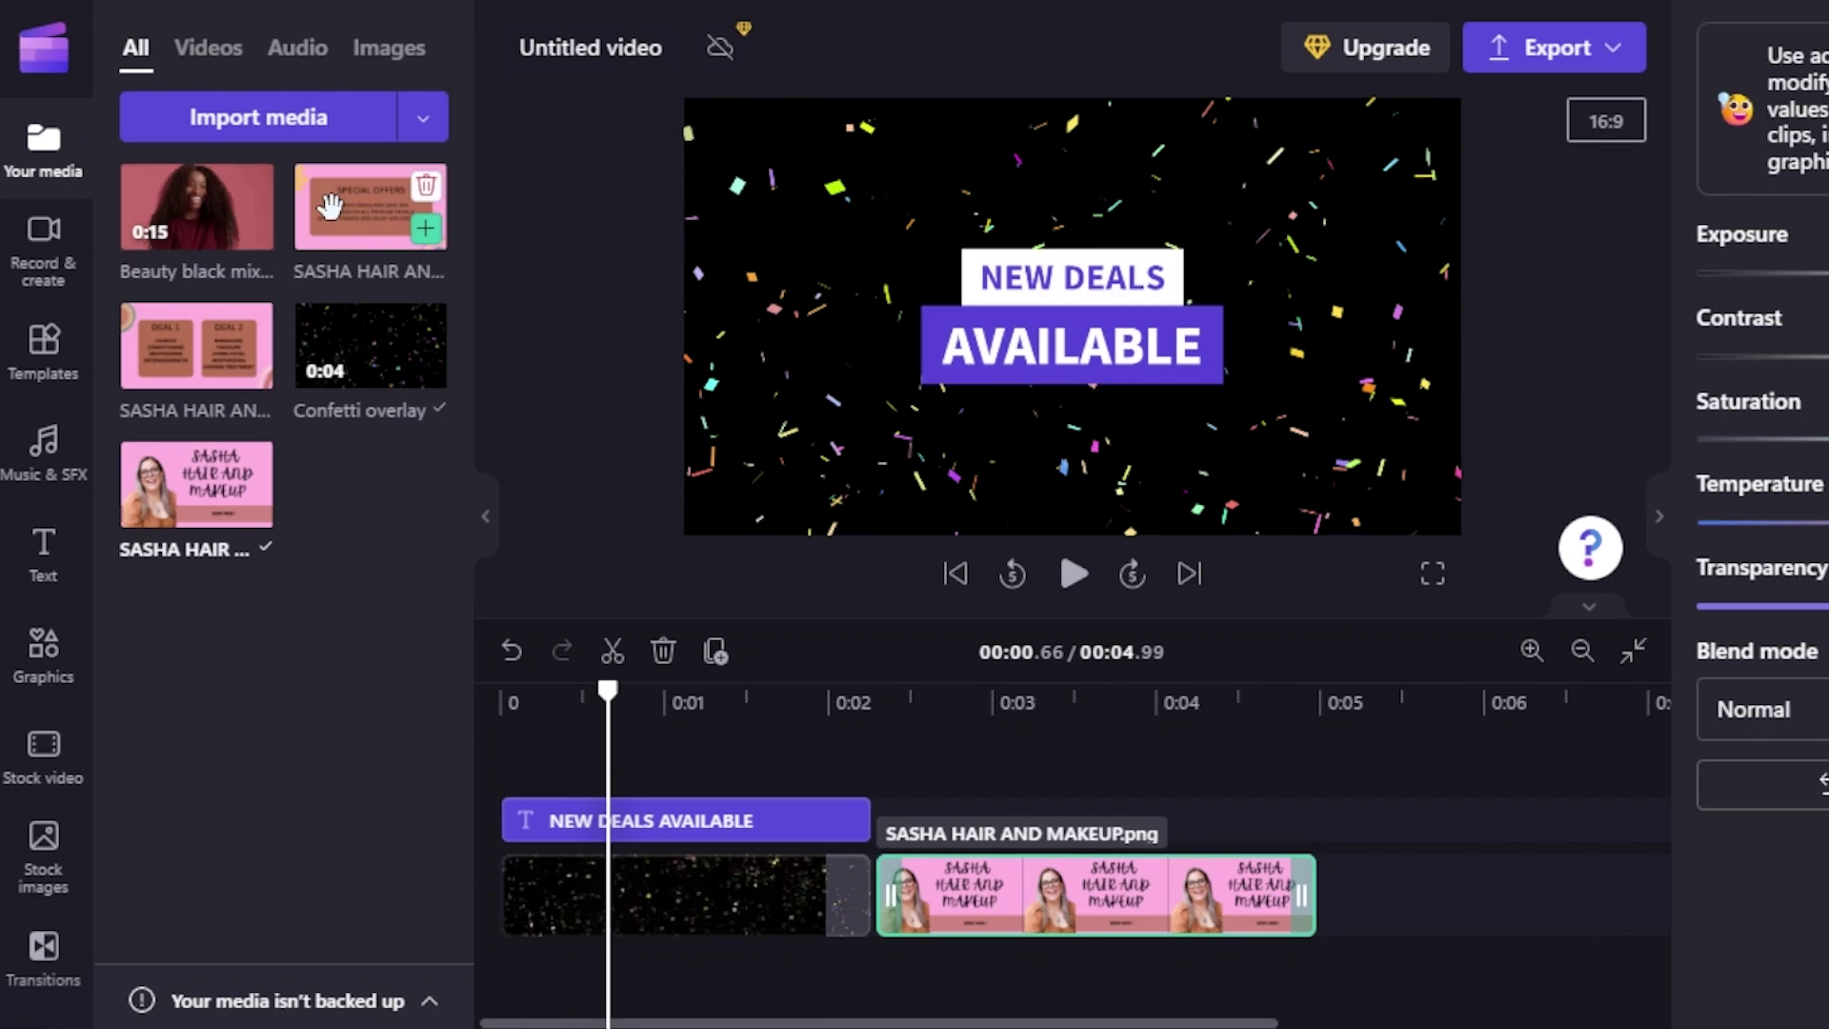
mouse_move(240, 352)
mouse_down()
mouse_move(905, 570)
mouse_move(1380, 776)
mouse_move(1396, 905)
mouse_move(1670, 865)
mouse_move(1667, 882)
mouse_up()
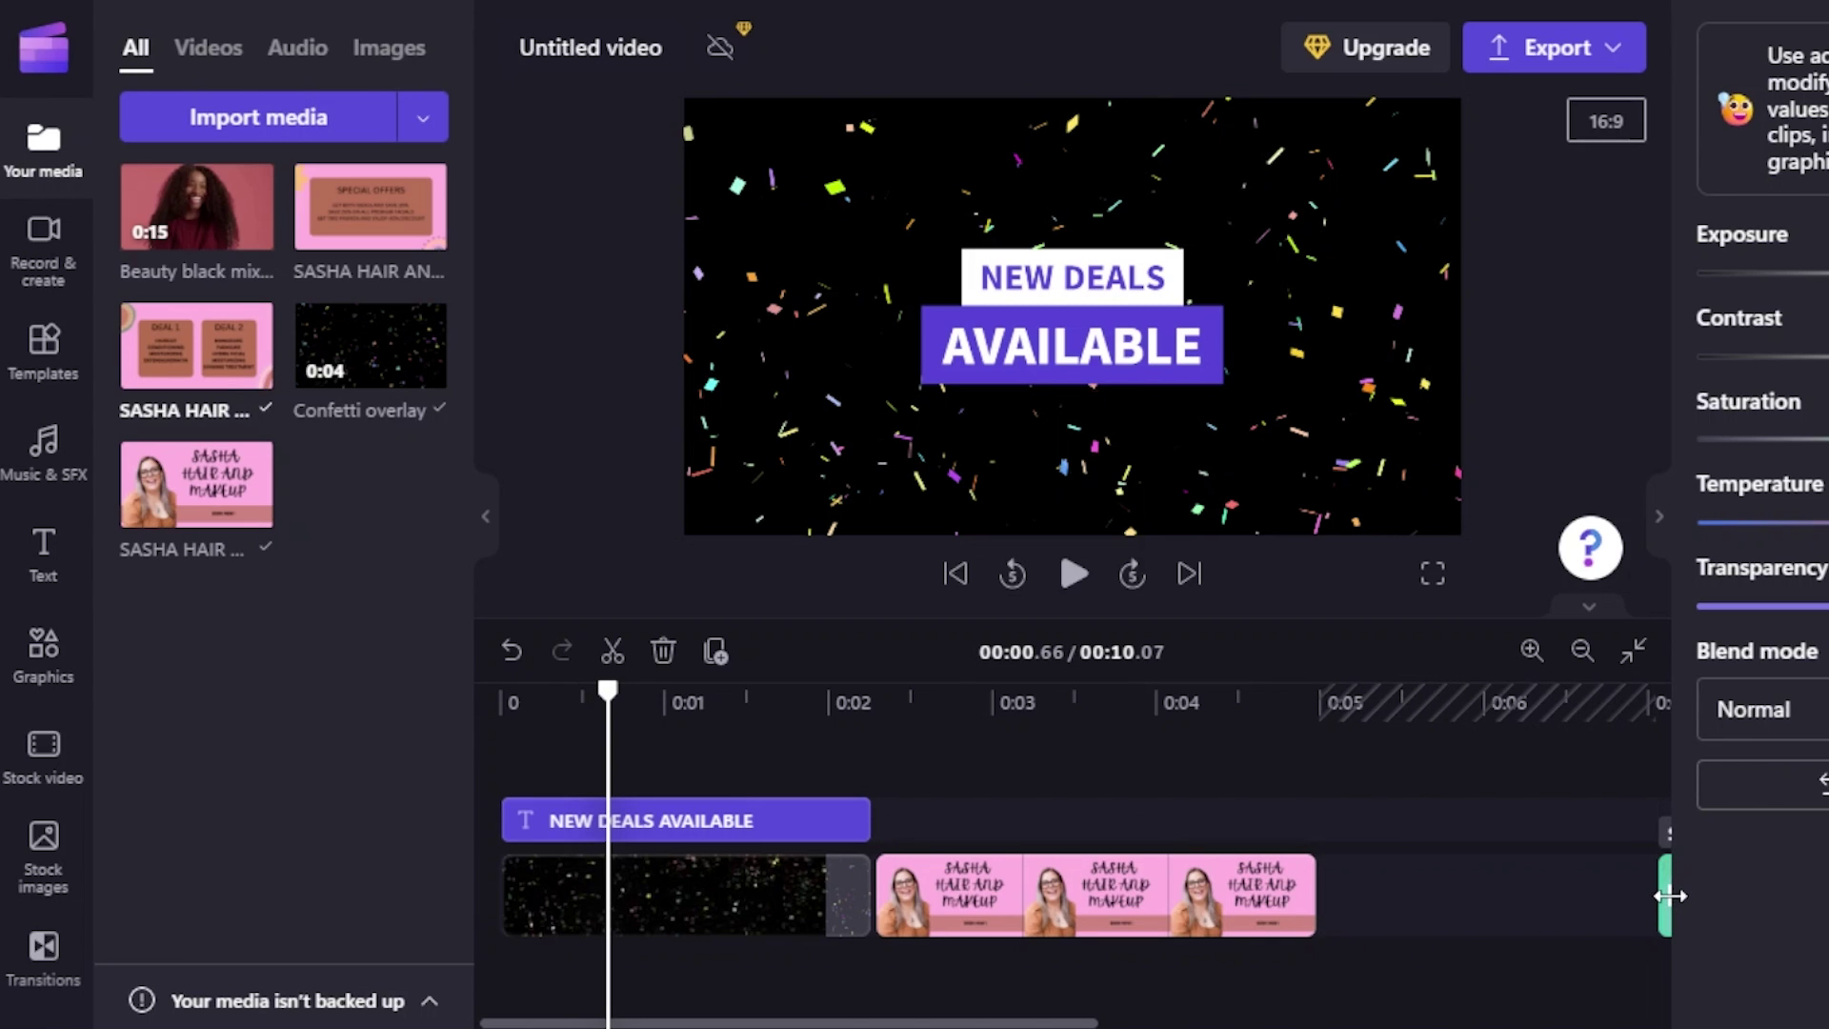
scroll(1238, 896, right, 3)
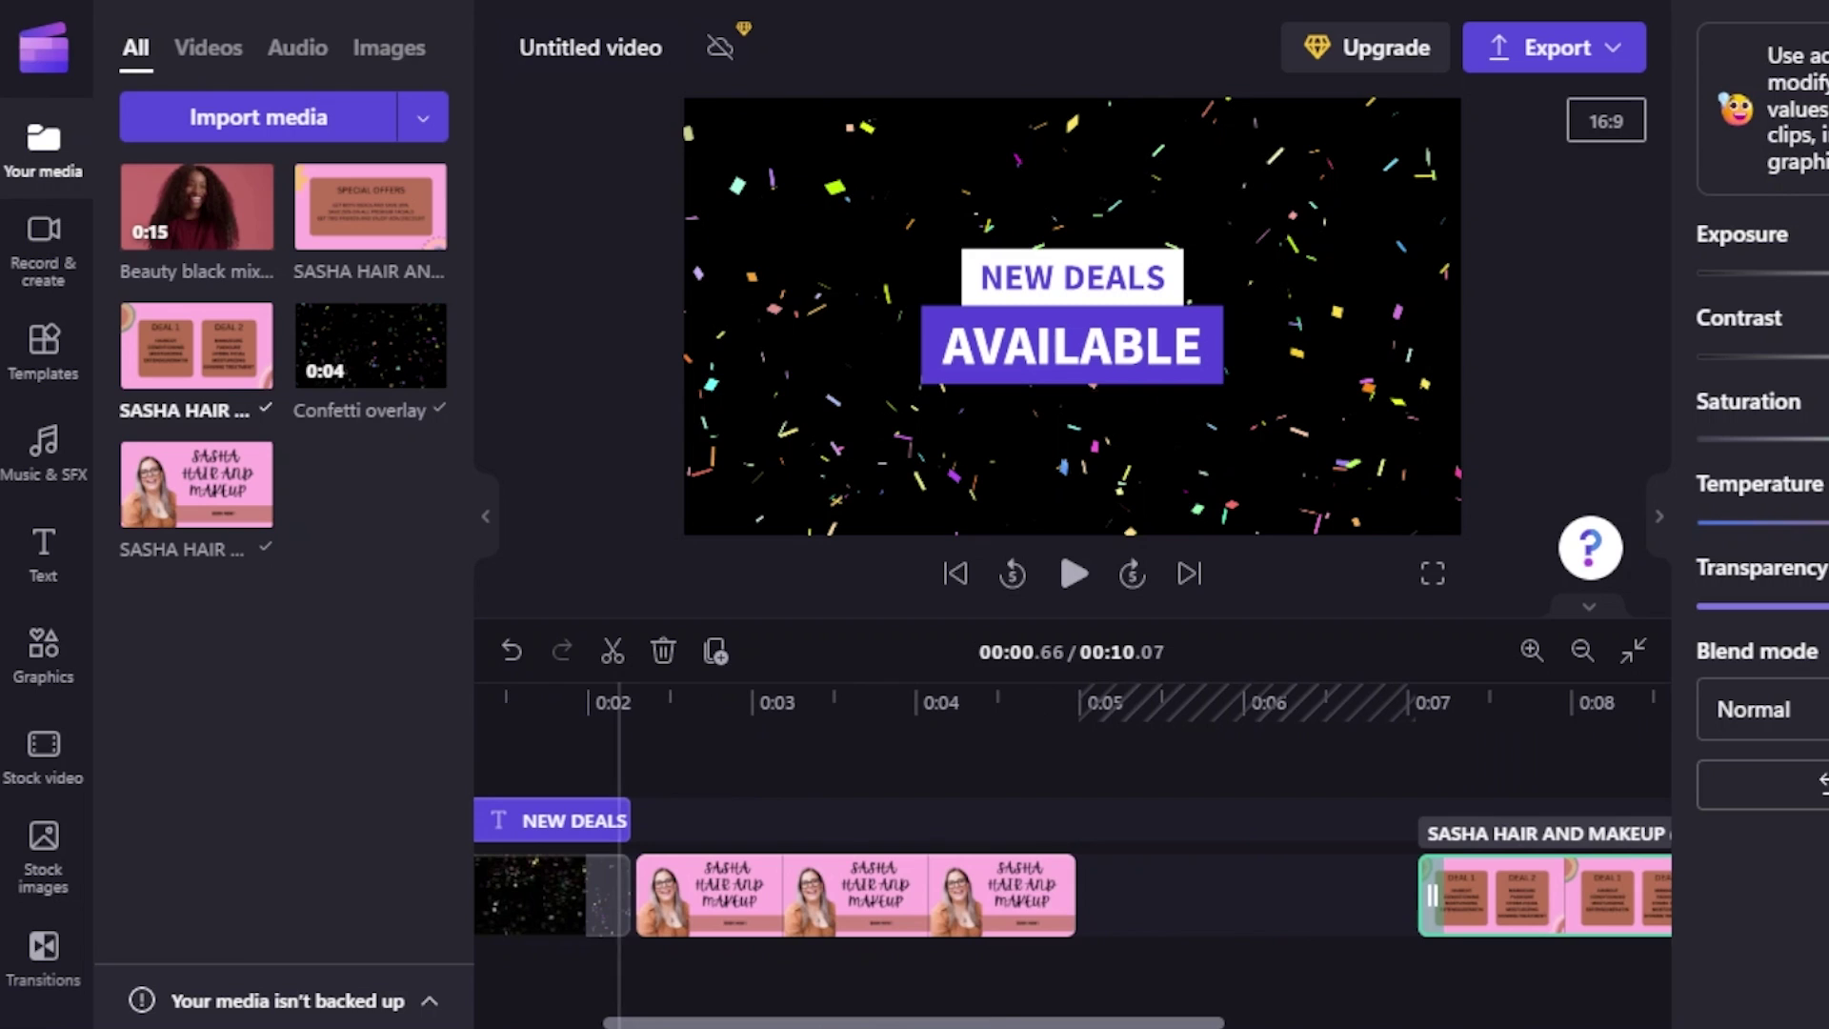
drag(1423, 899, 1090, 899)
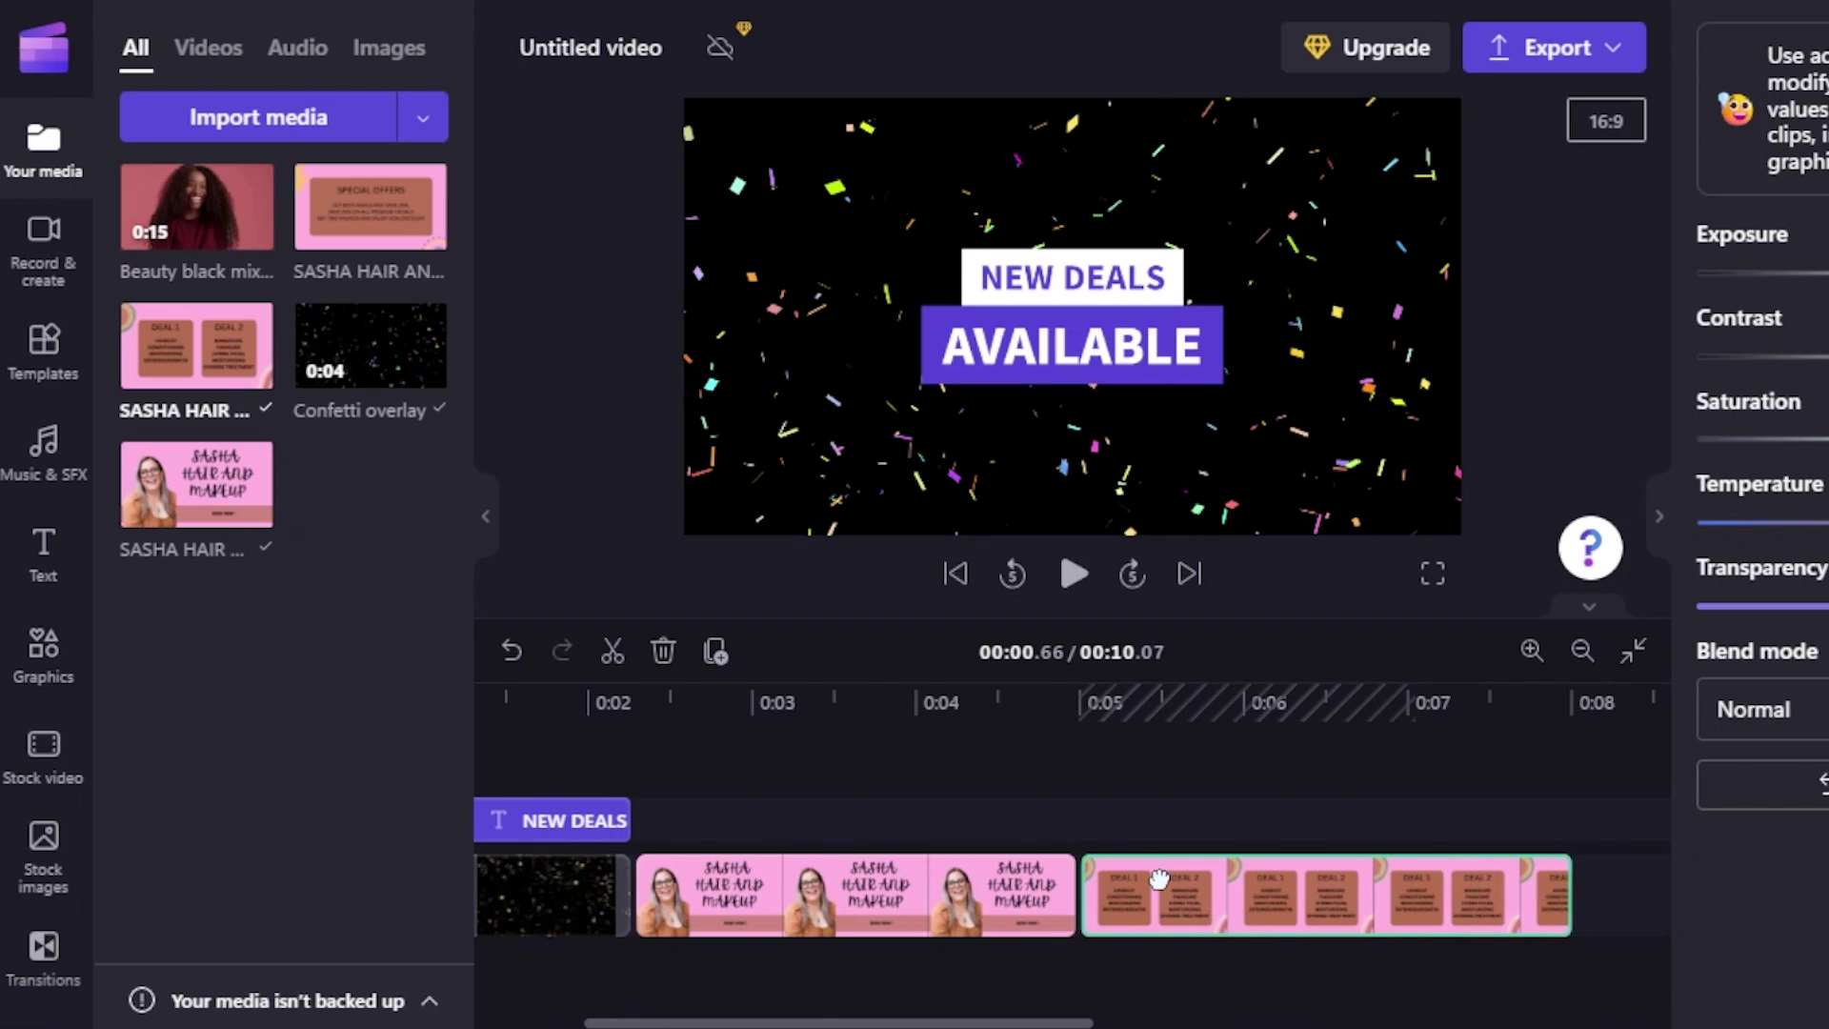
drag(1570, 895, 1494, 895)
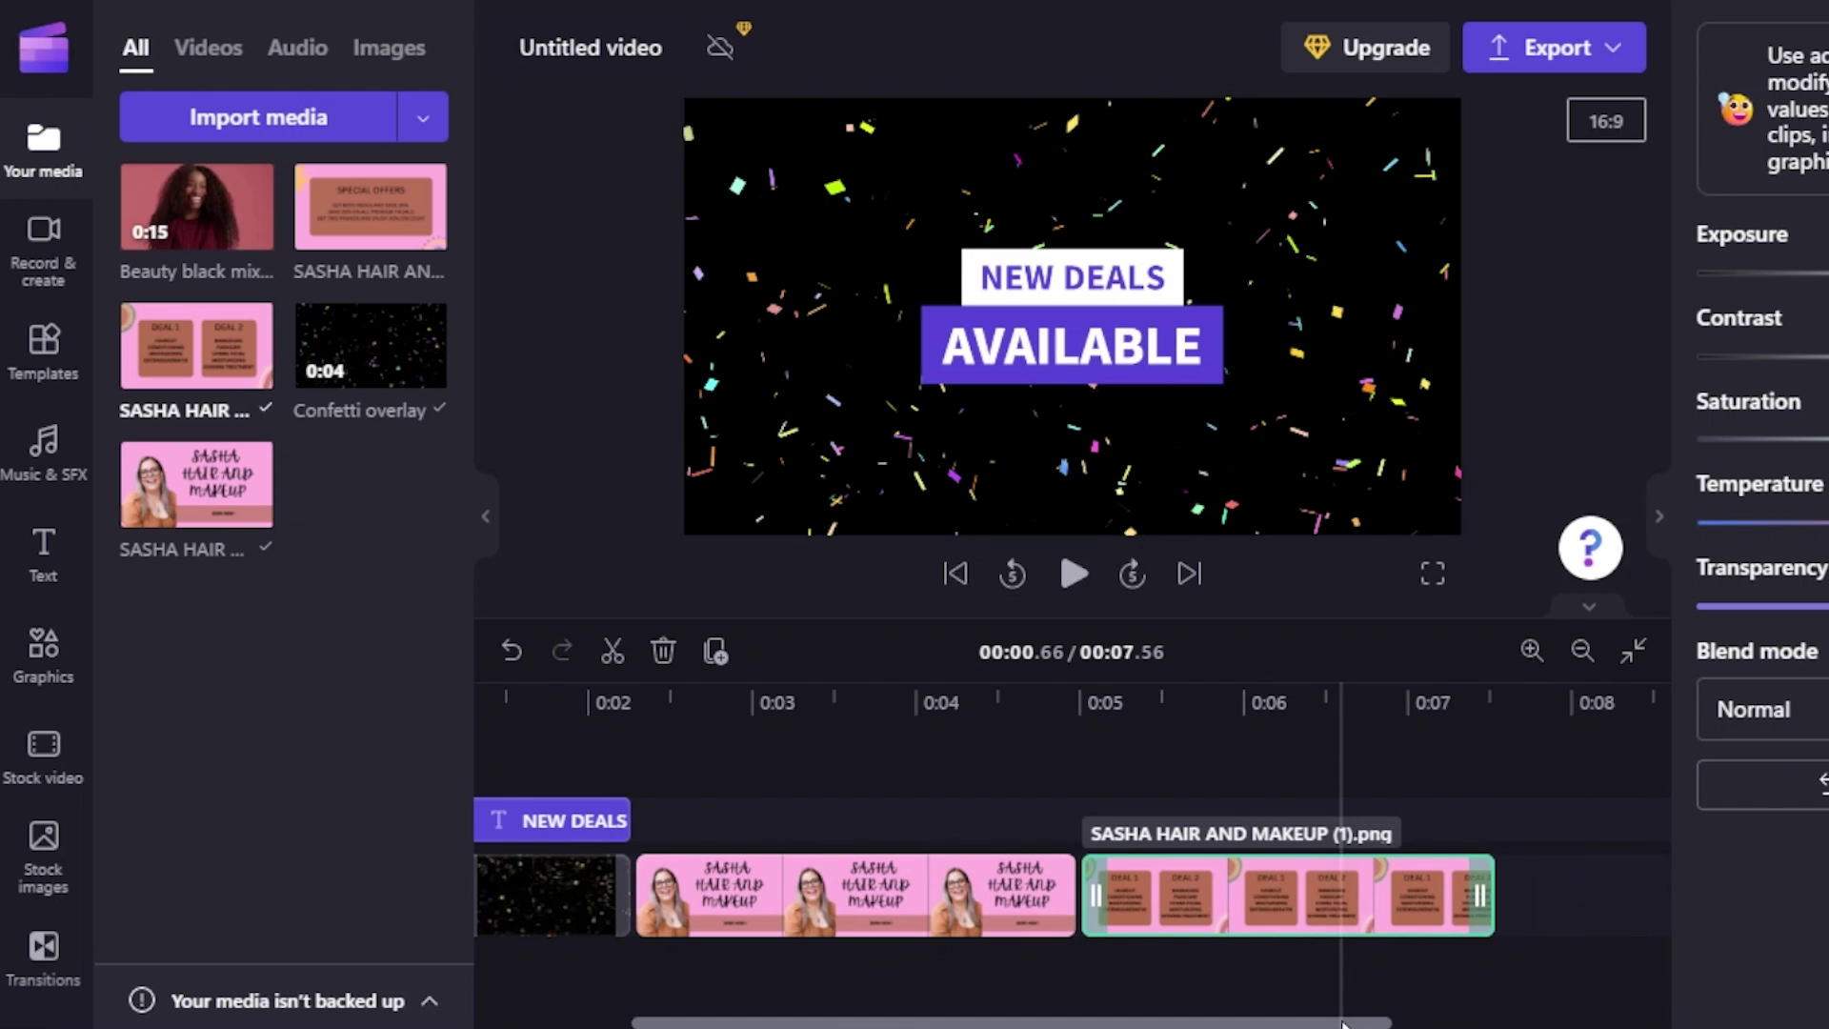
- Add and shorten the special offers image, then append the woman stock clip
scroll(1428, 1024, right, 3)
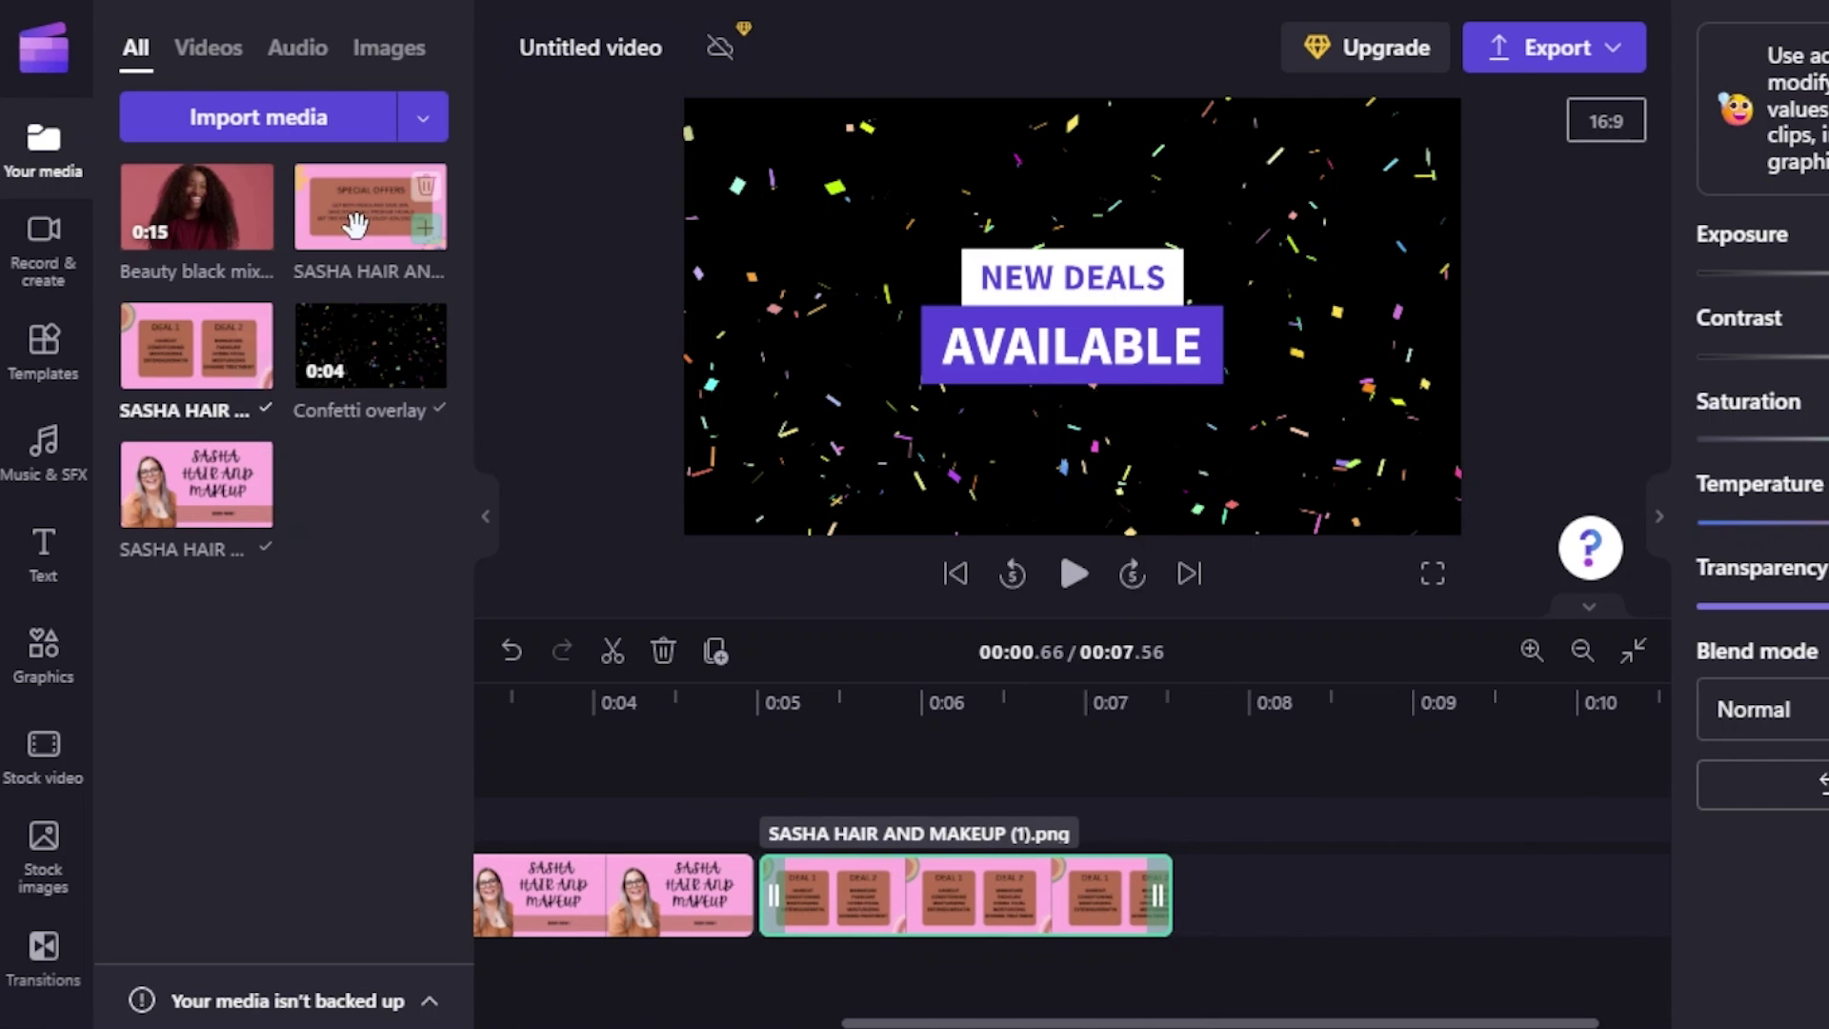
drag(370, 205, 1246, 898)
scroll(1209, 987, right, 5)
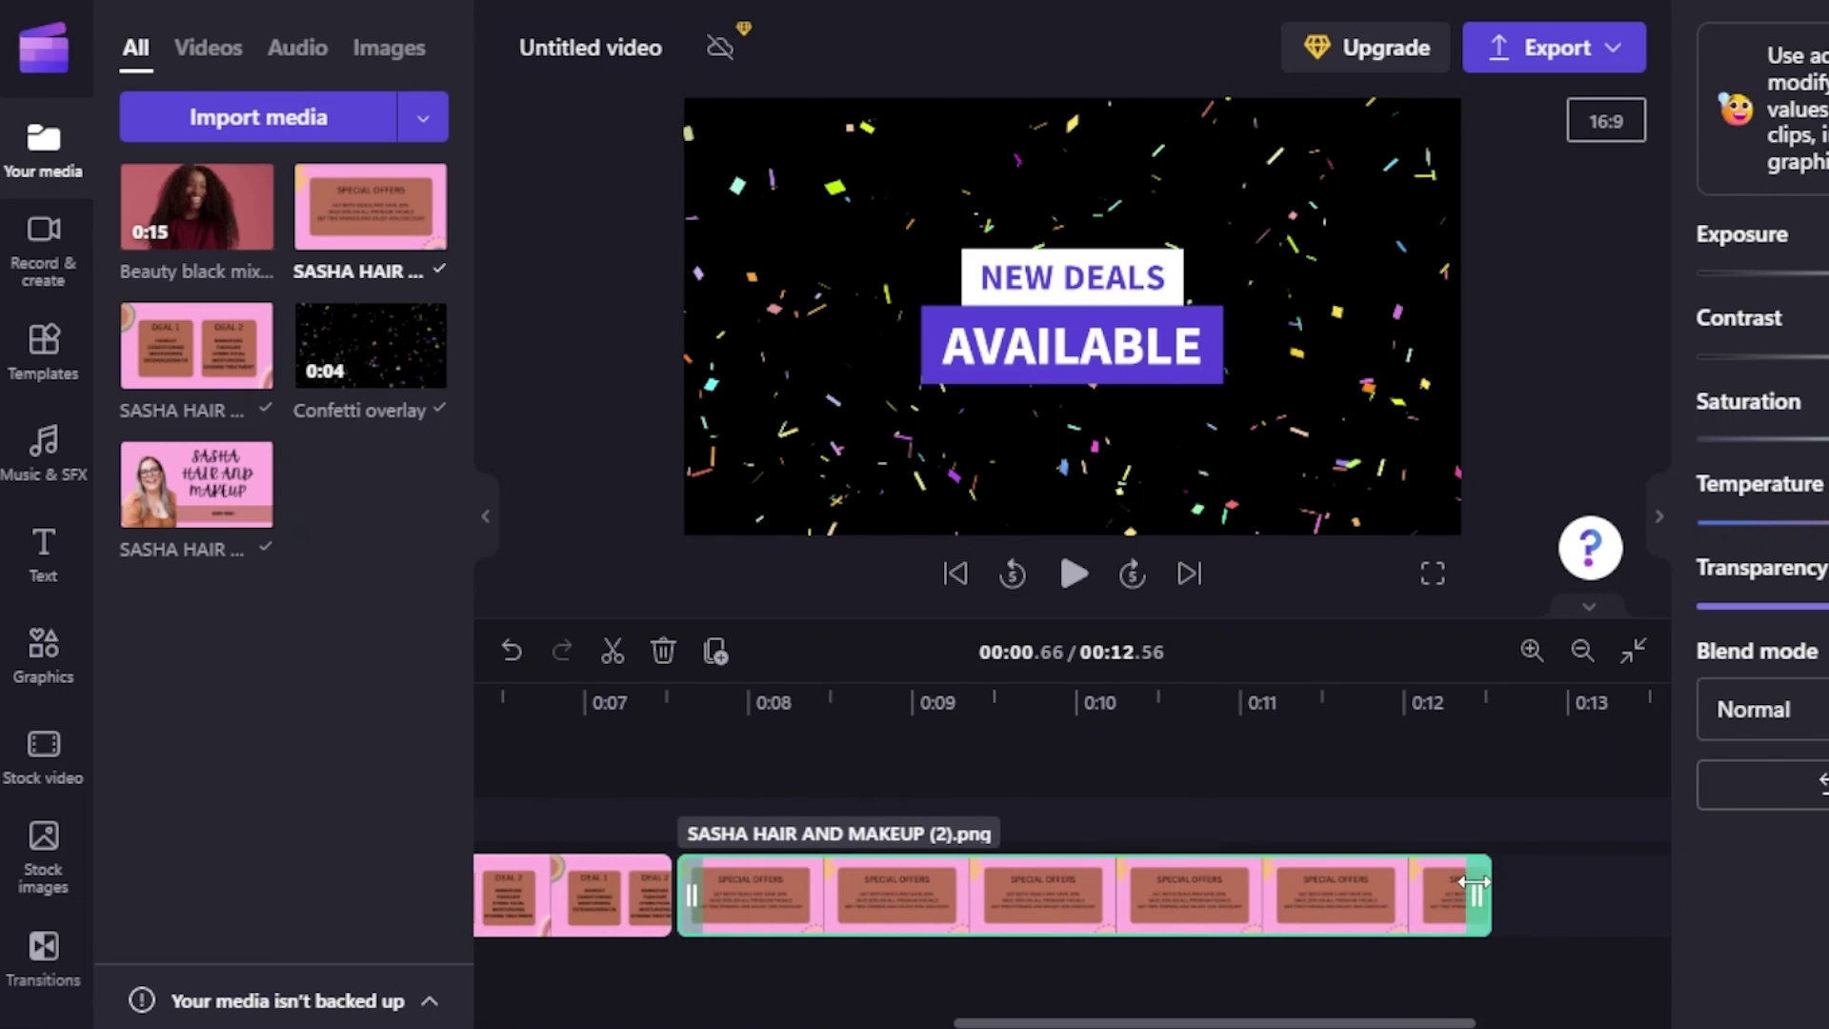
drag(1478, 897, 1128, 902)
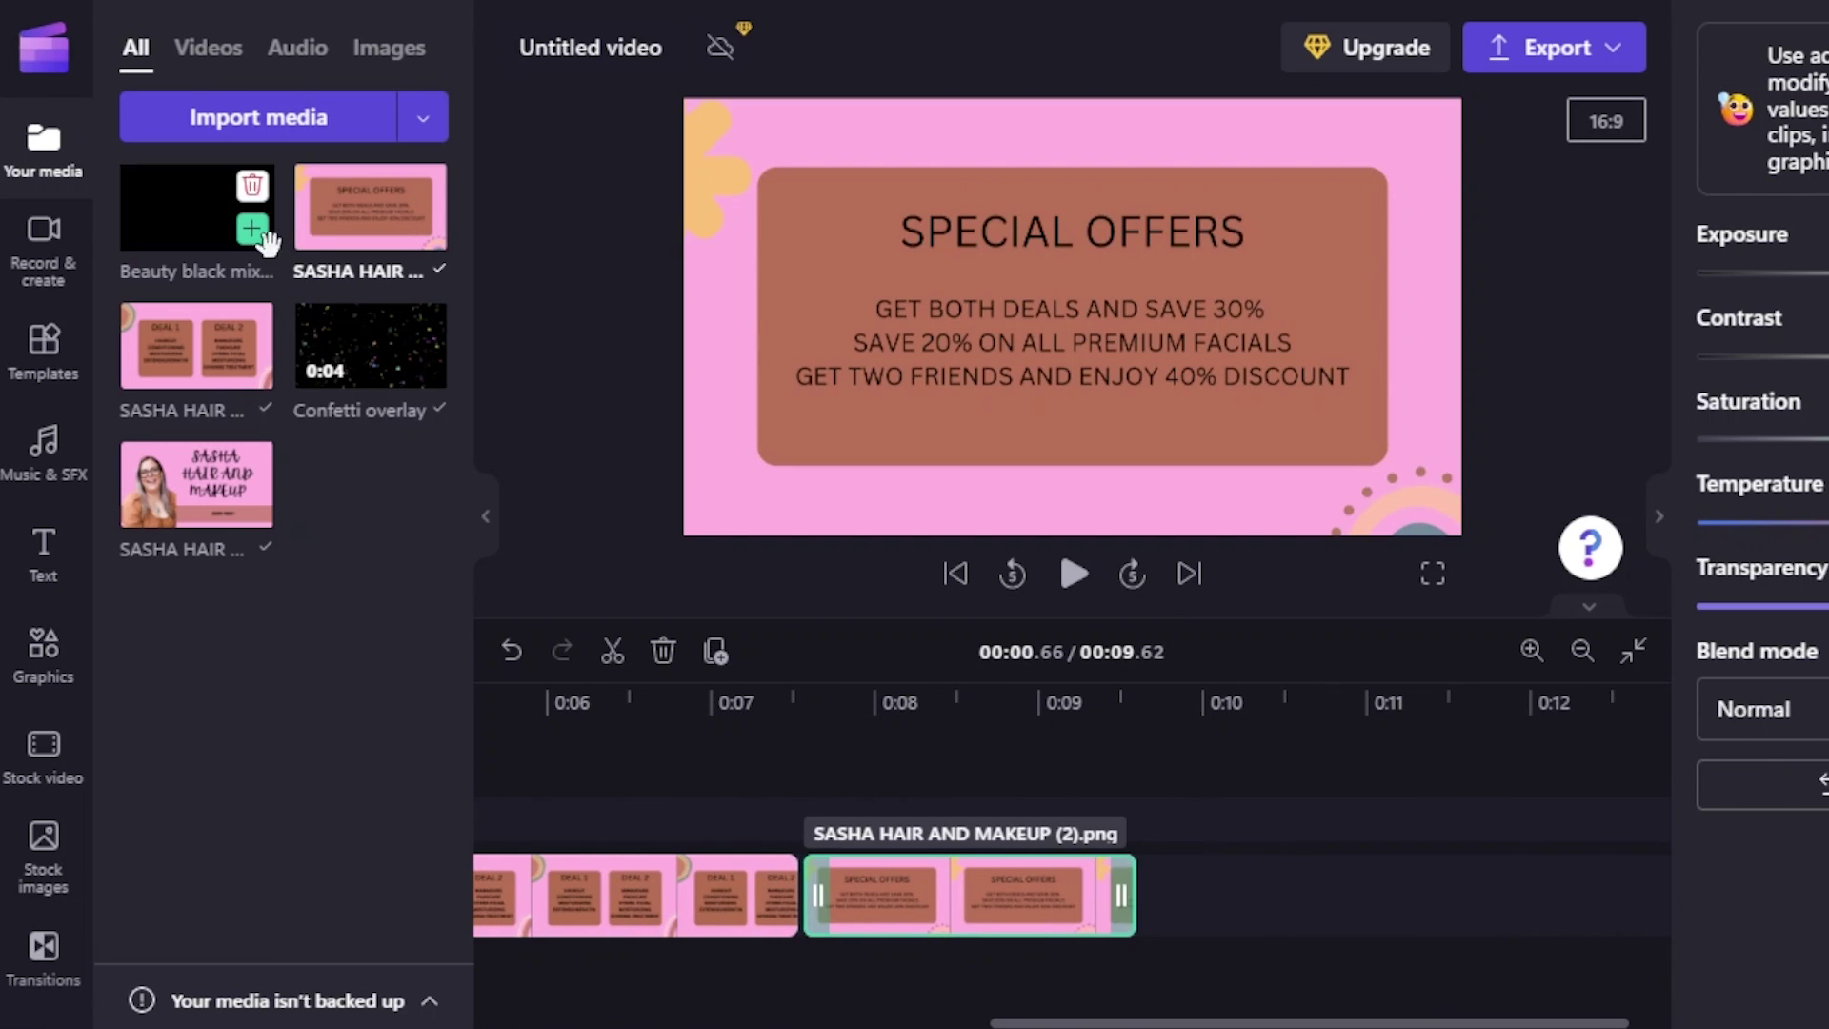
drag(266, 244, 1233, 900)
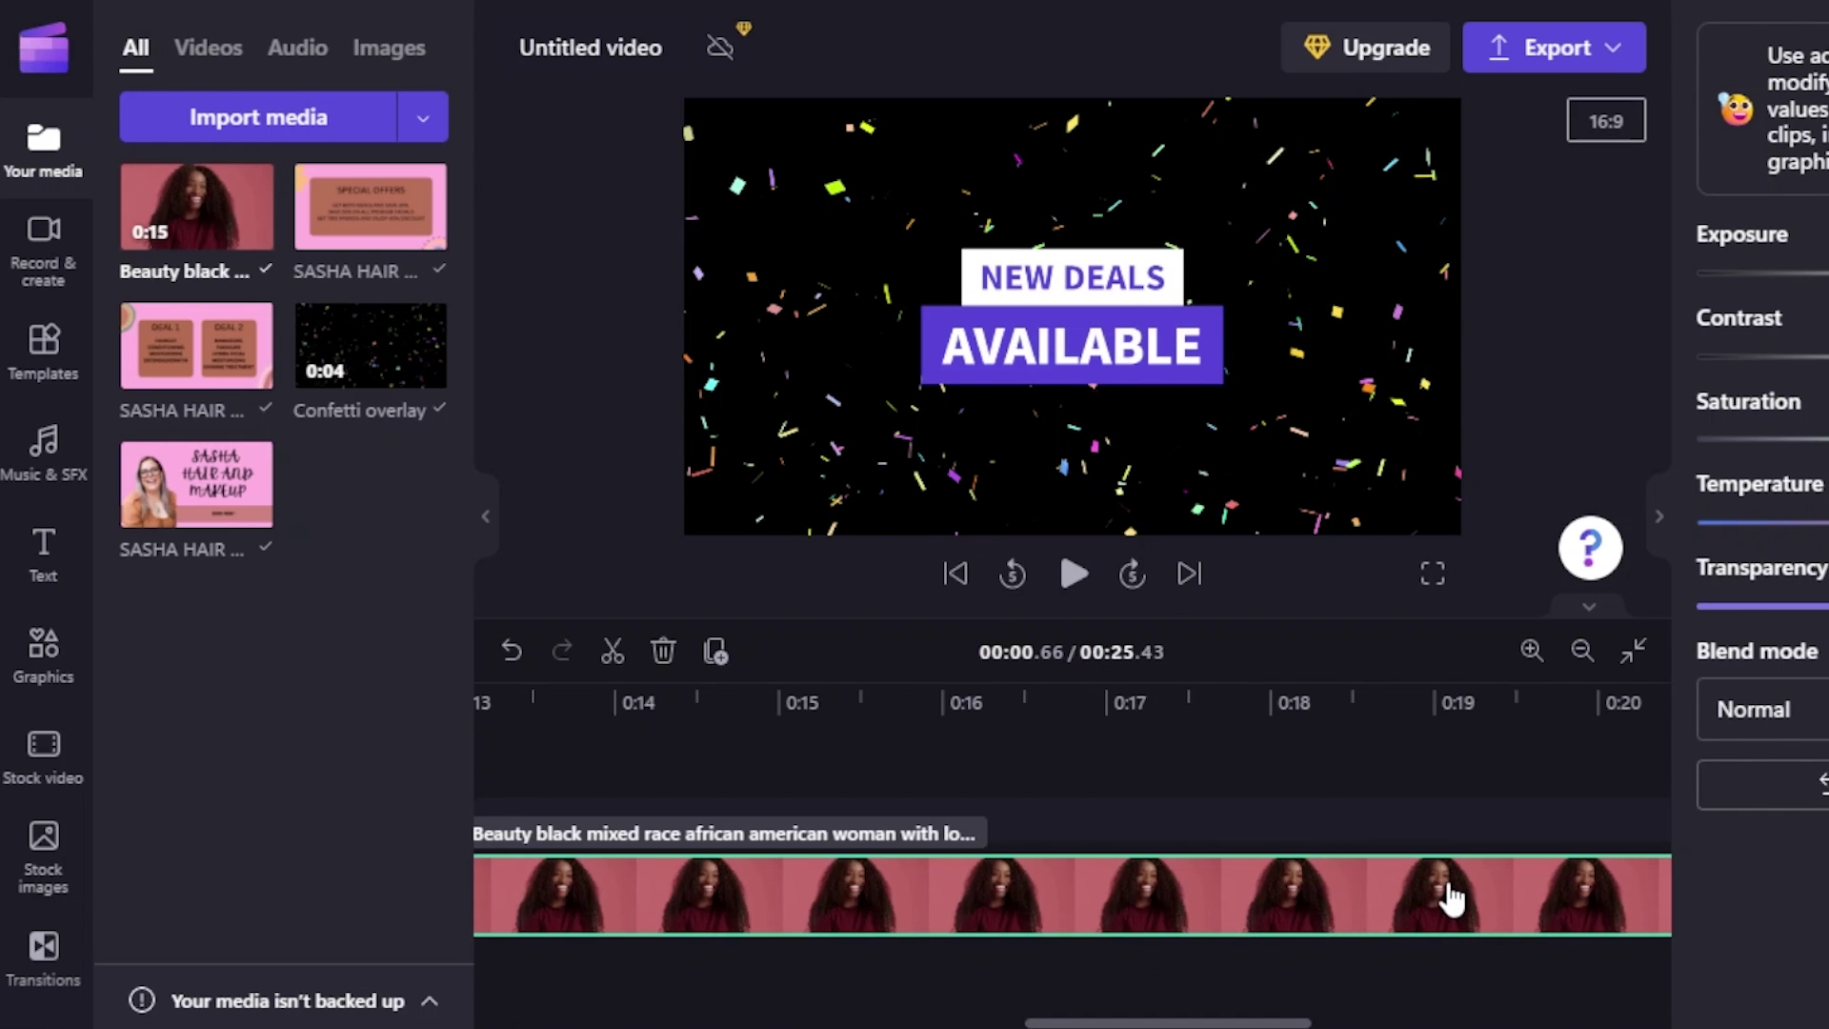
- Trim the woman stock clip so the video runs 12.34 seconds, then play it back
drag(1143, 1012, 941, 1011)
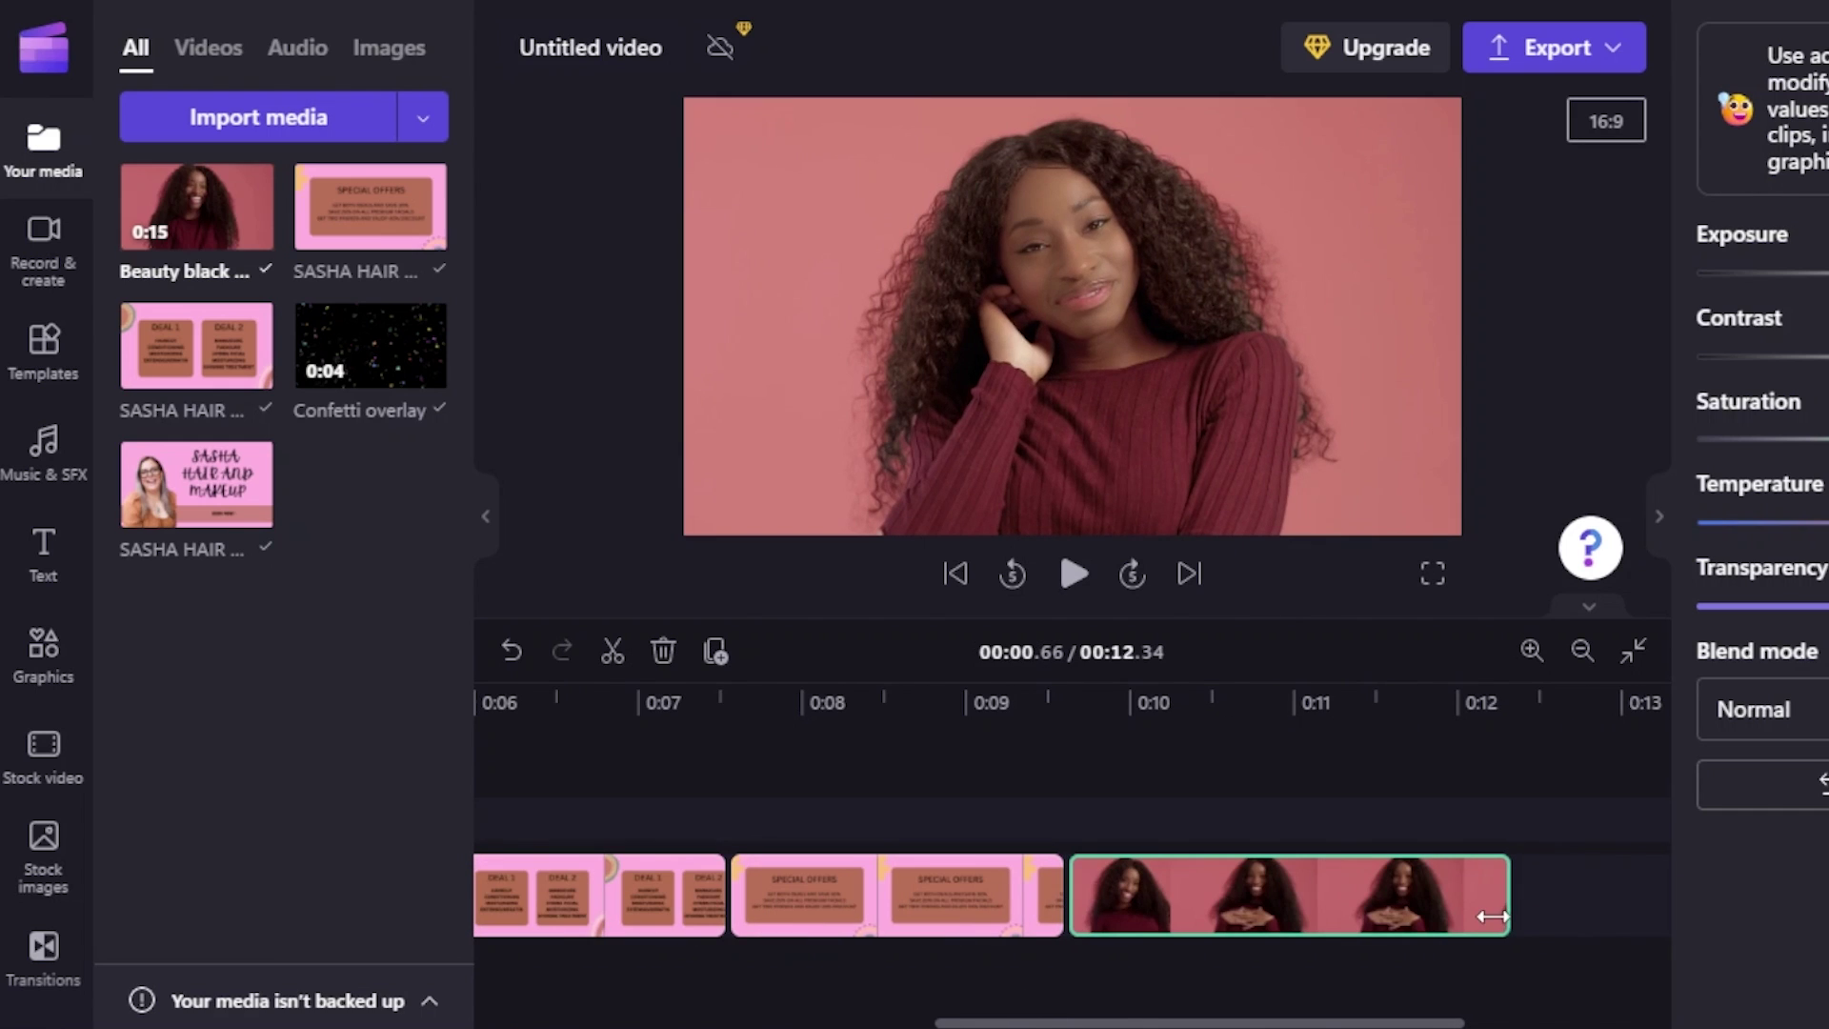
drag(1229, 1019, 669, 1002)
click(563, 903)
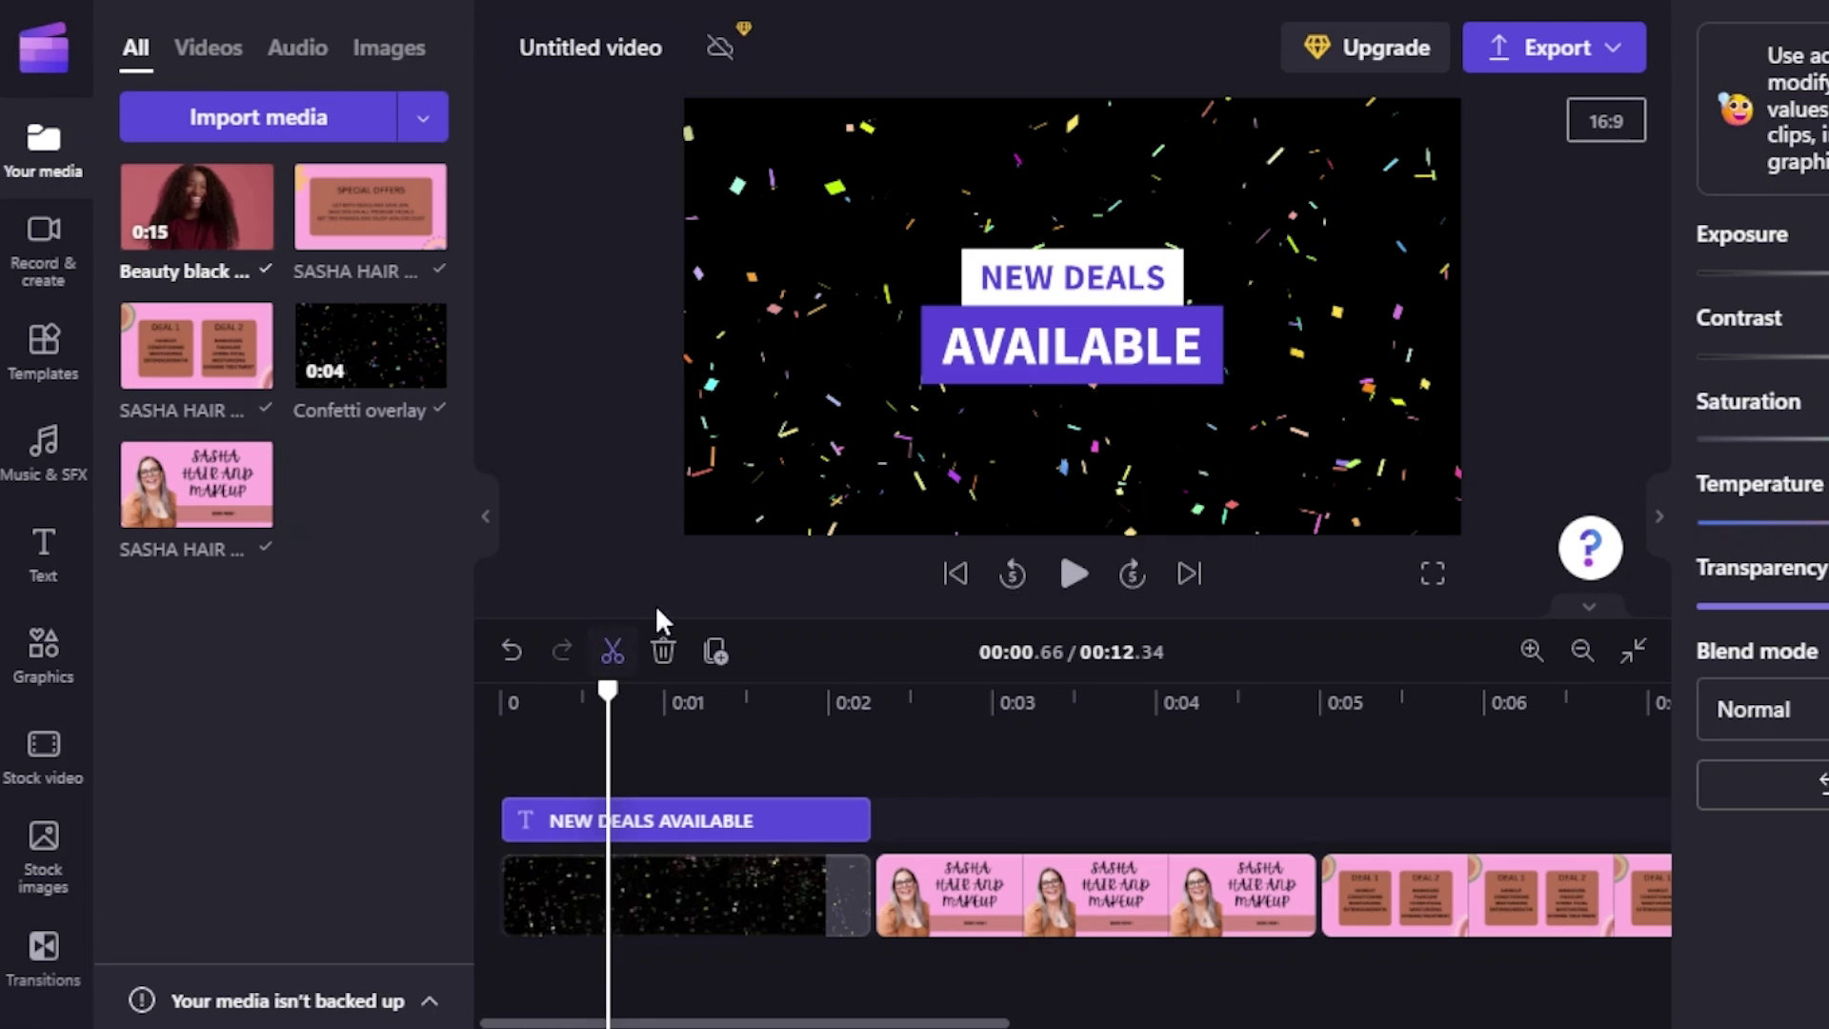
click(1082, 576)
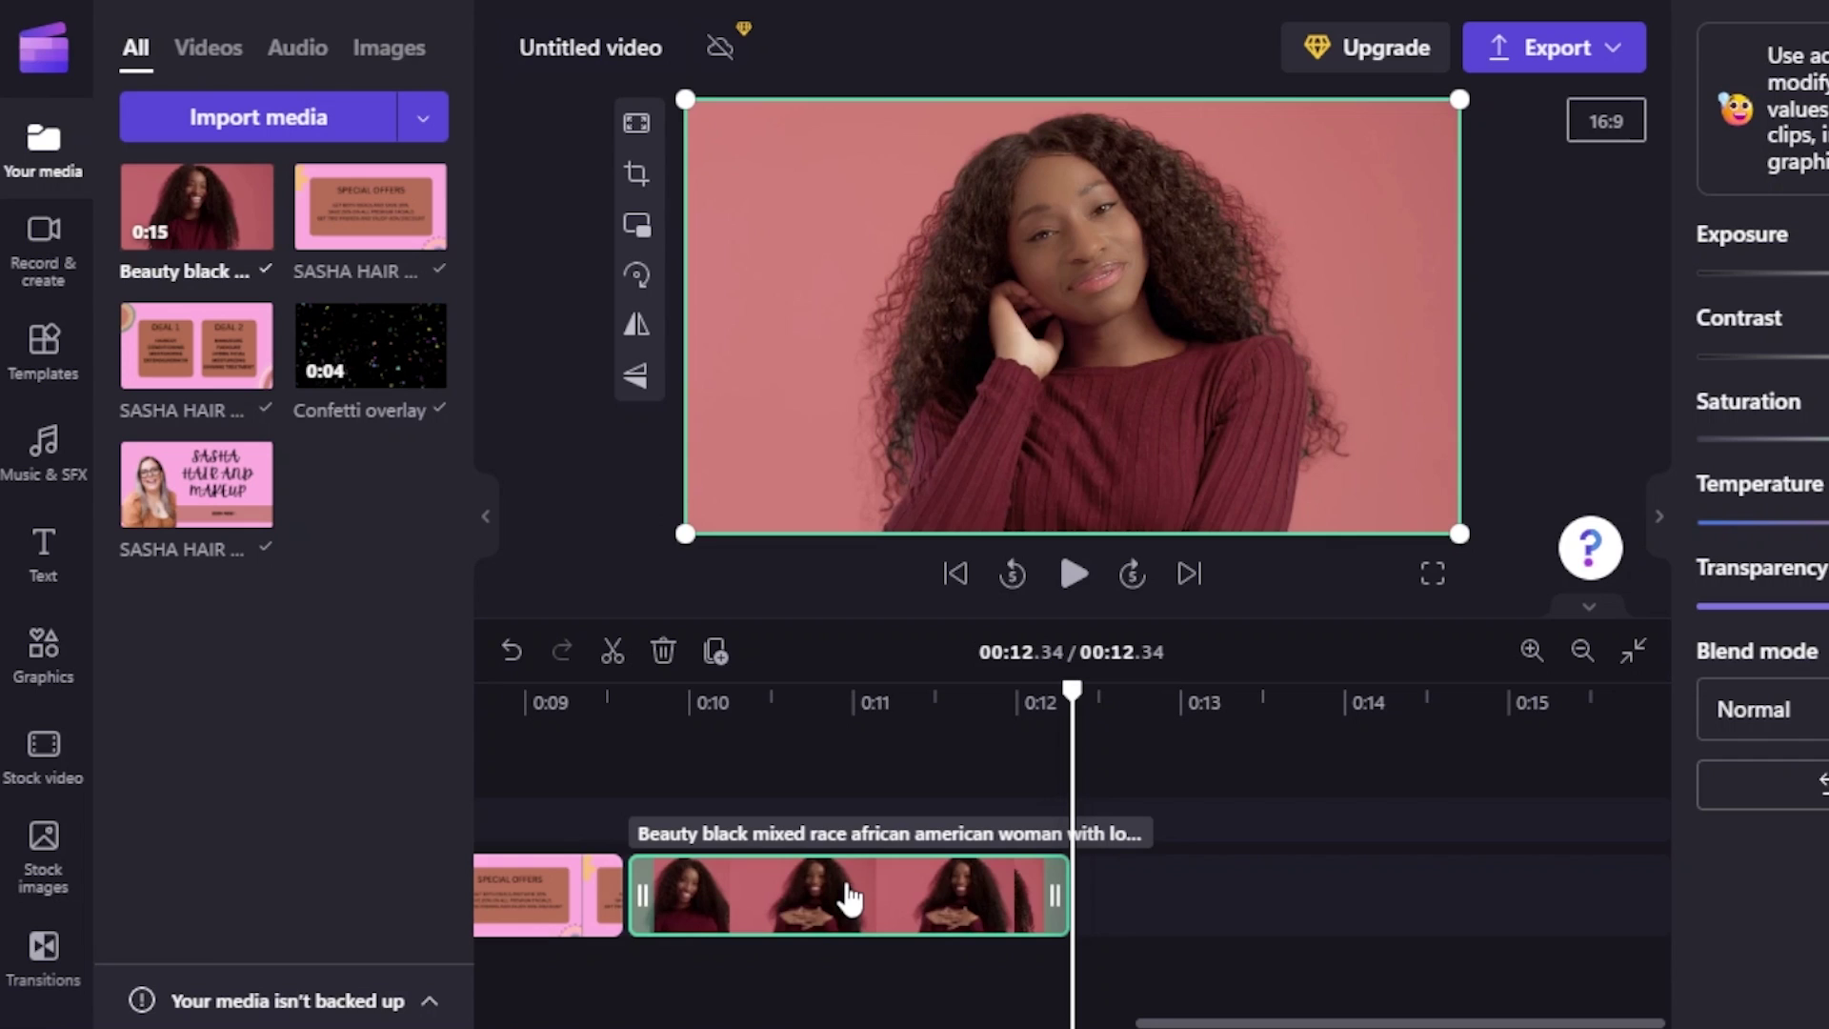
- Add a BOOK NOW title over the woman clip and move it down over her sweater
click(45, 562)
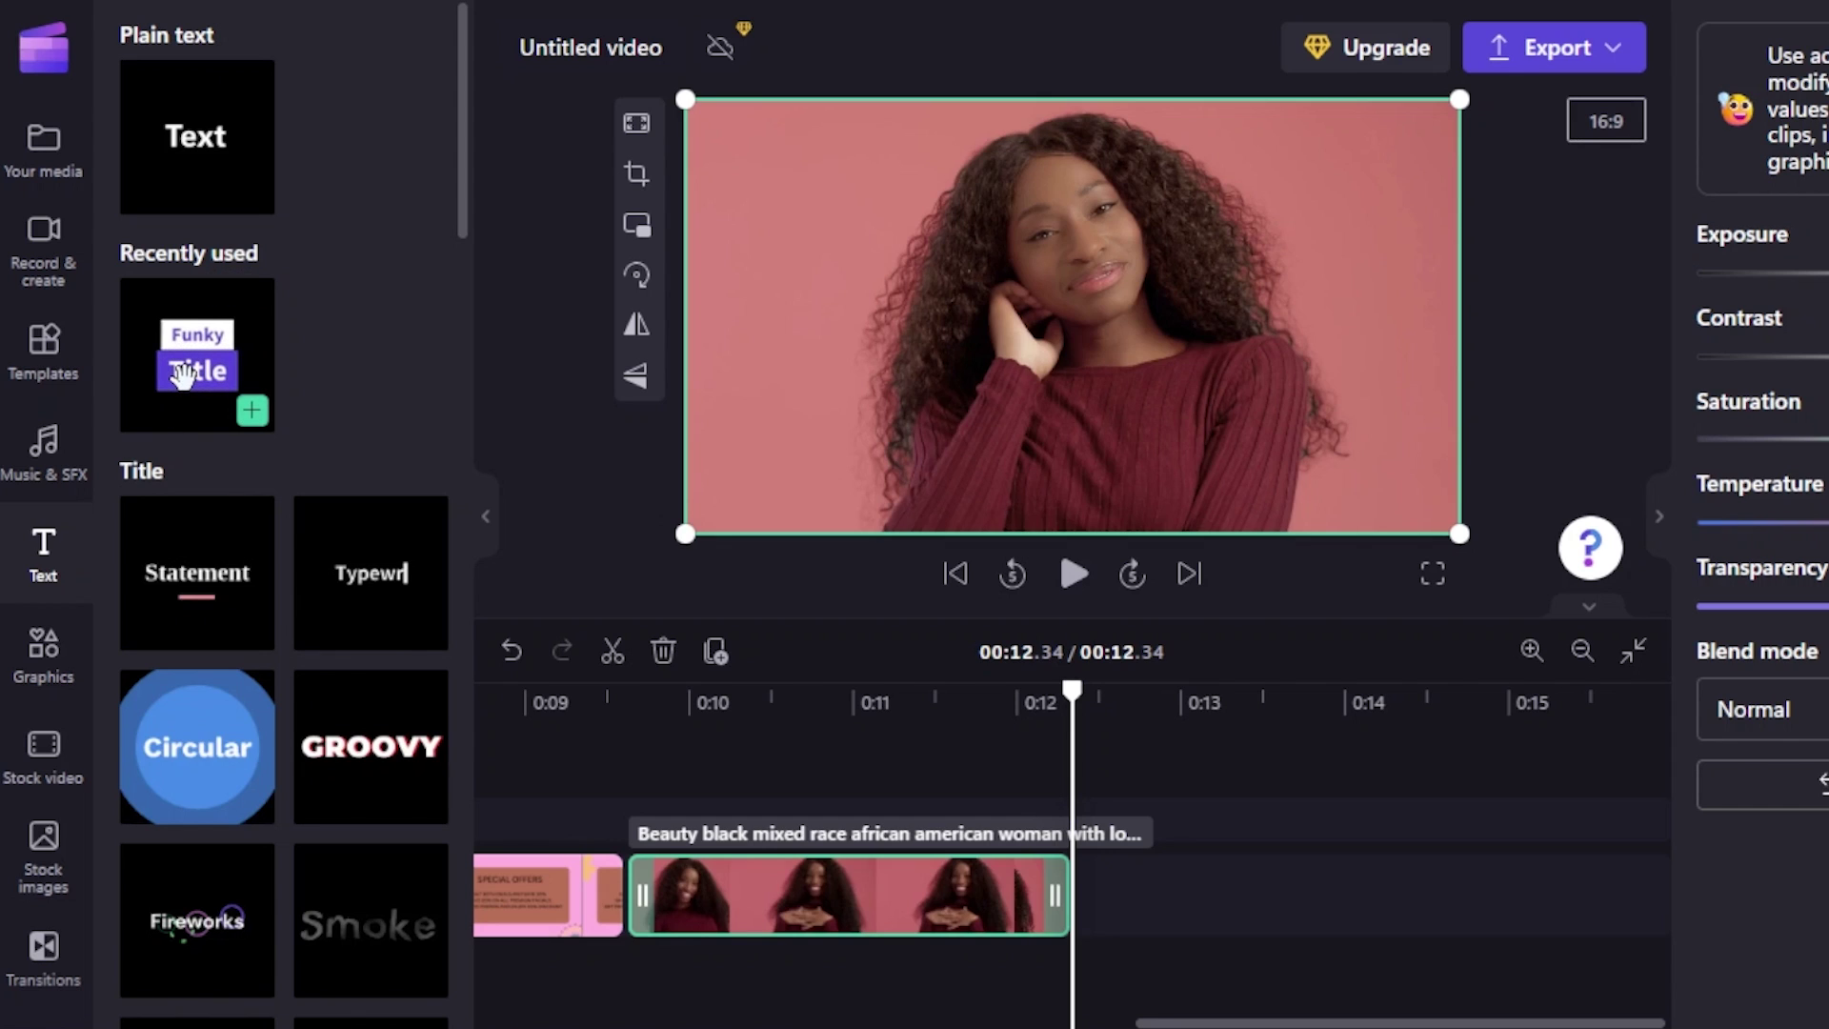
drag(238, 367, 1076, 300)
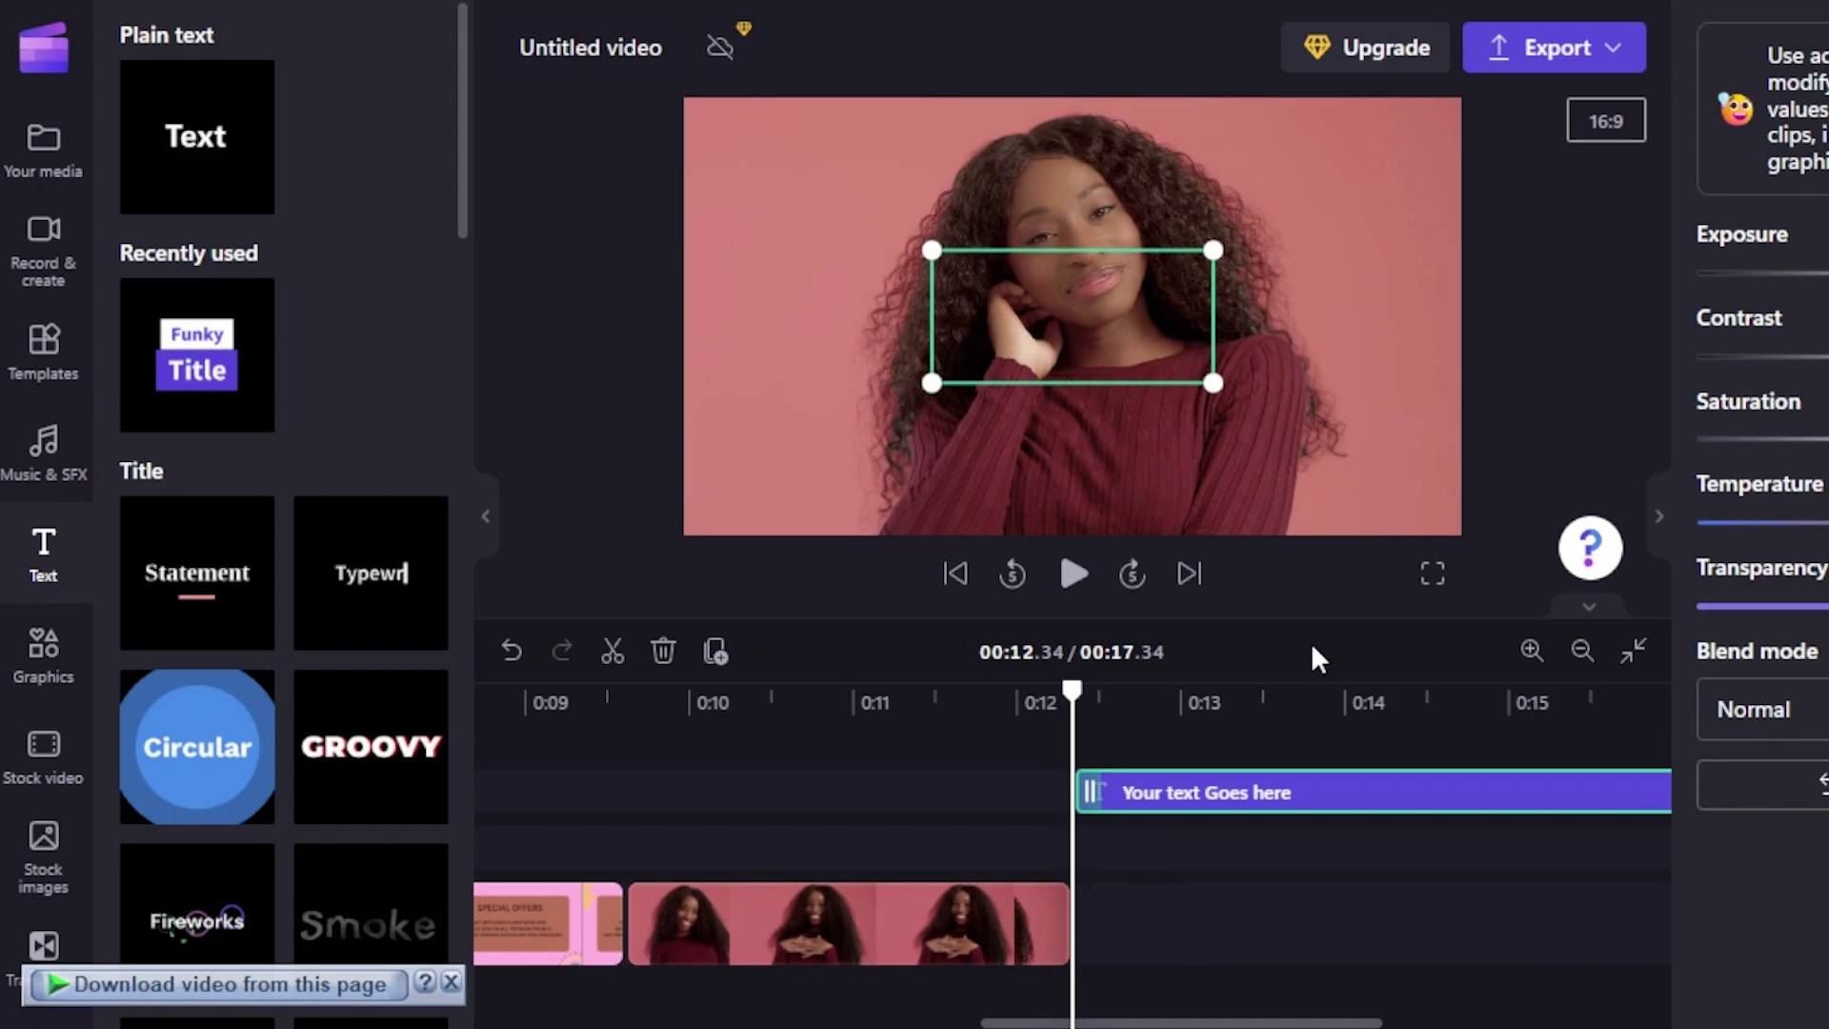
drag(1429, 794, 967, 787)
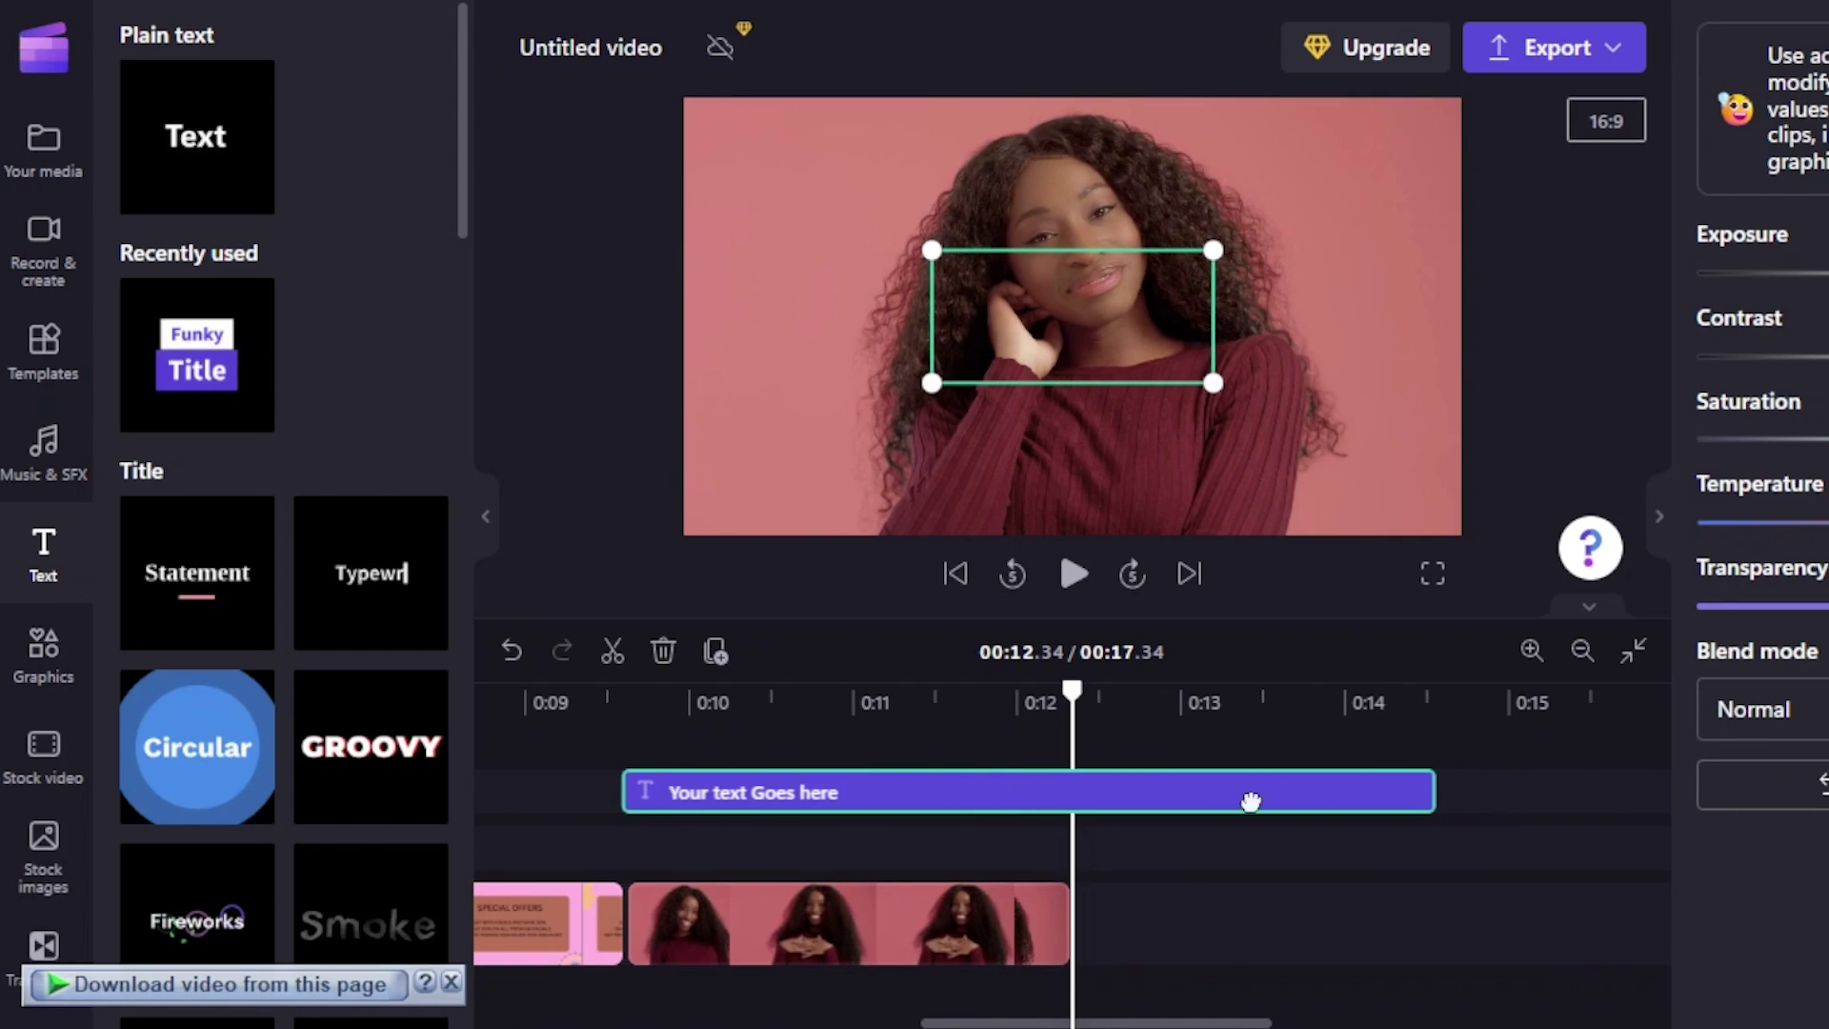
drag(1431, 807, 1053, 793)
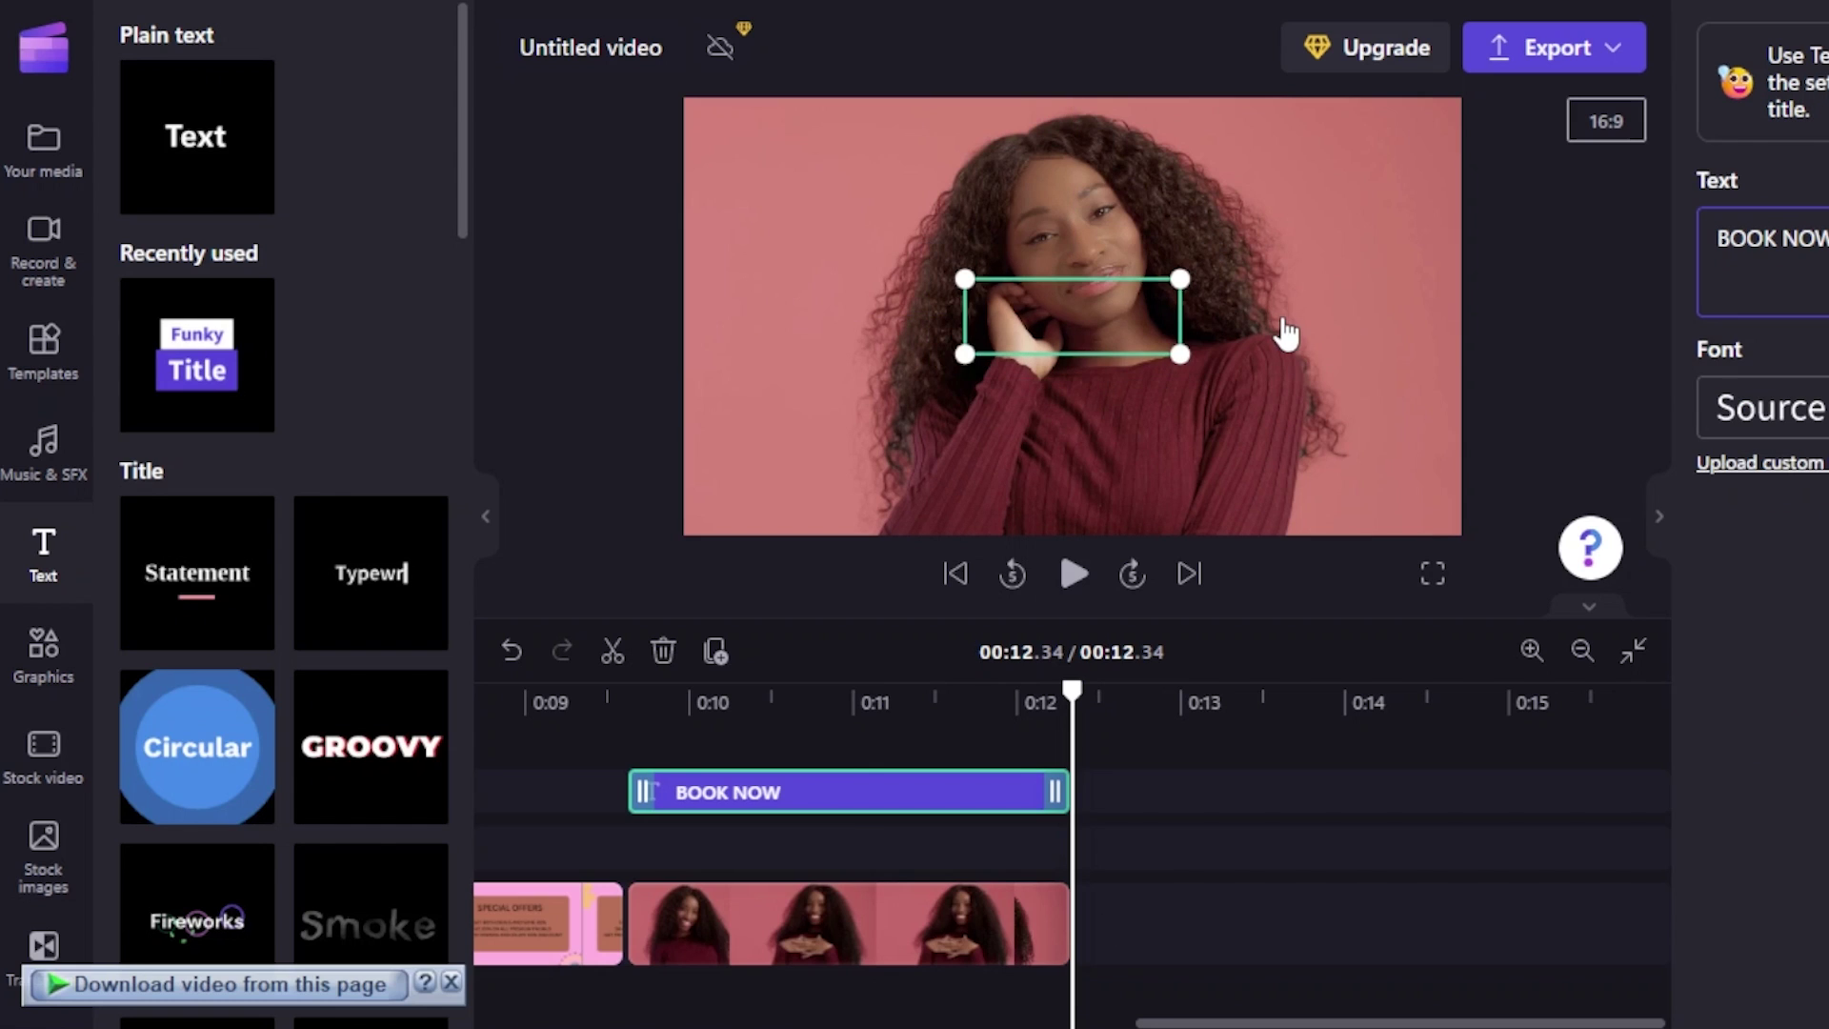
drag(1043, 311, 1068, 450)
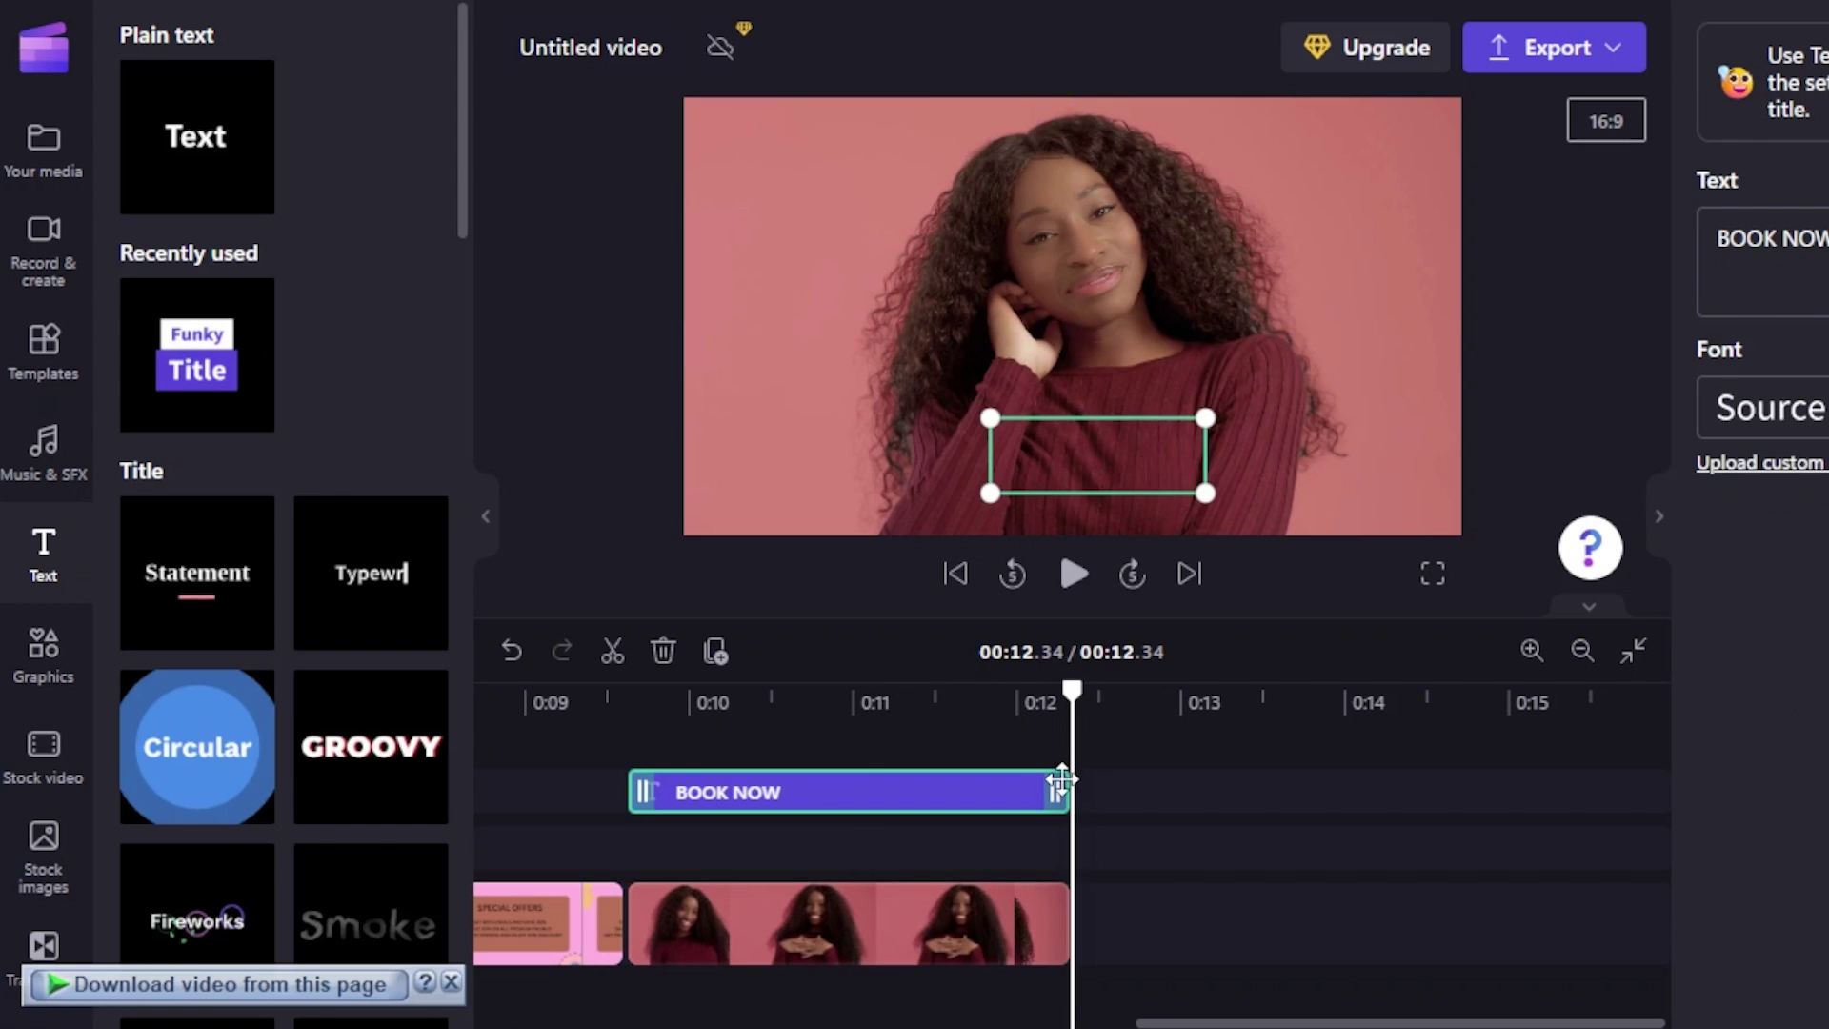
scroll(891, 773, left, 10)
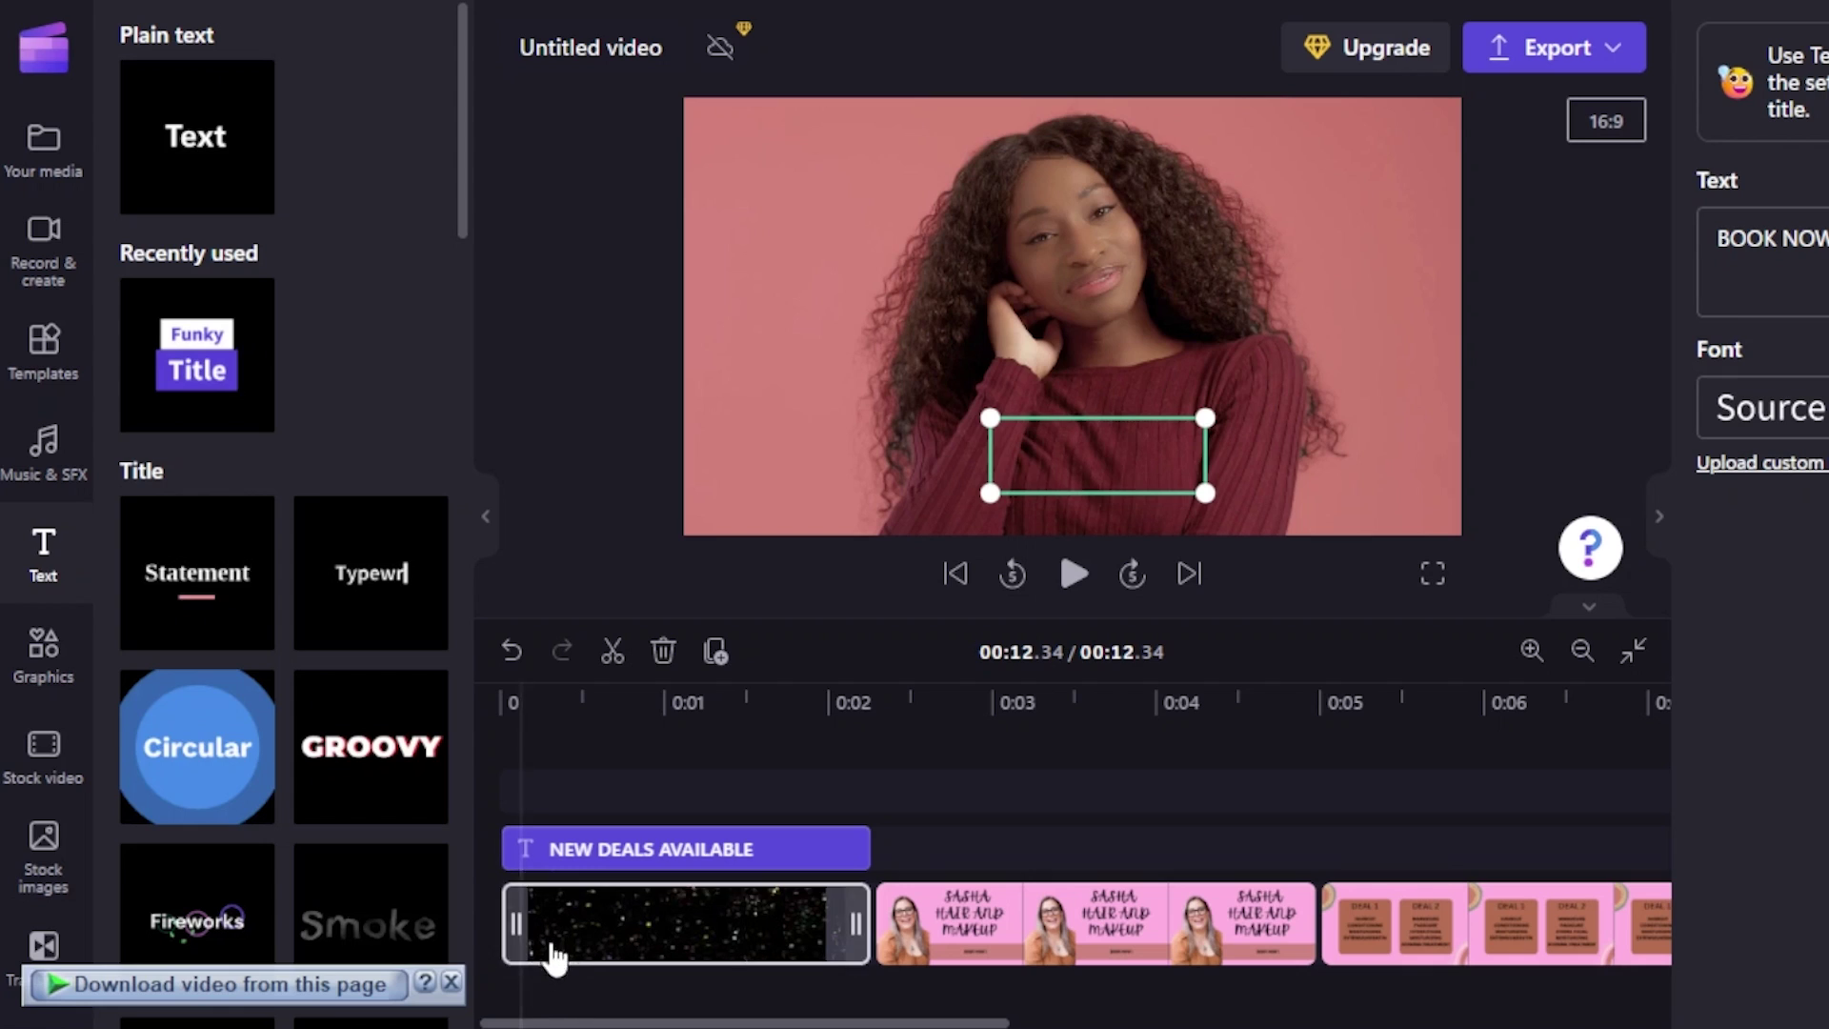
- Close the download popup and browse the Music & SFX and Graphics libraries before Transitions
click(752, 791)
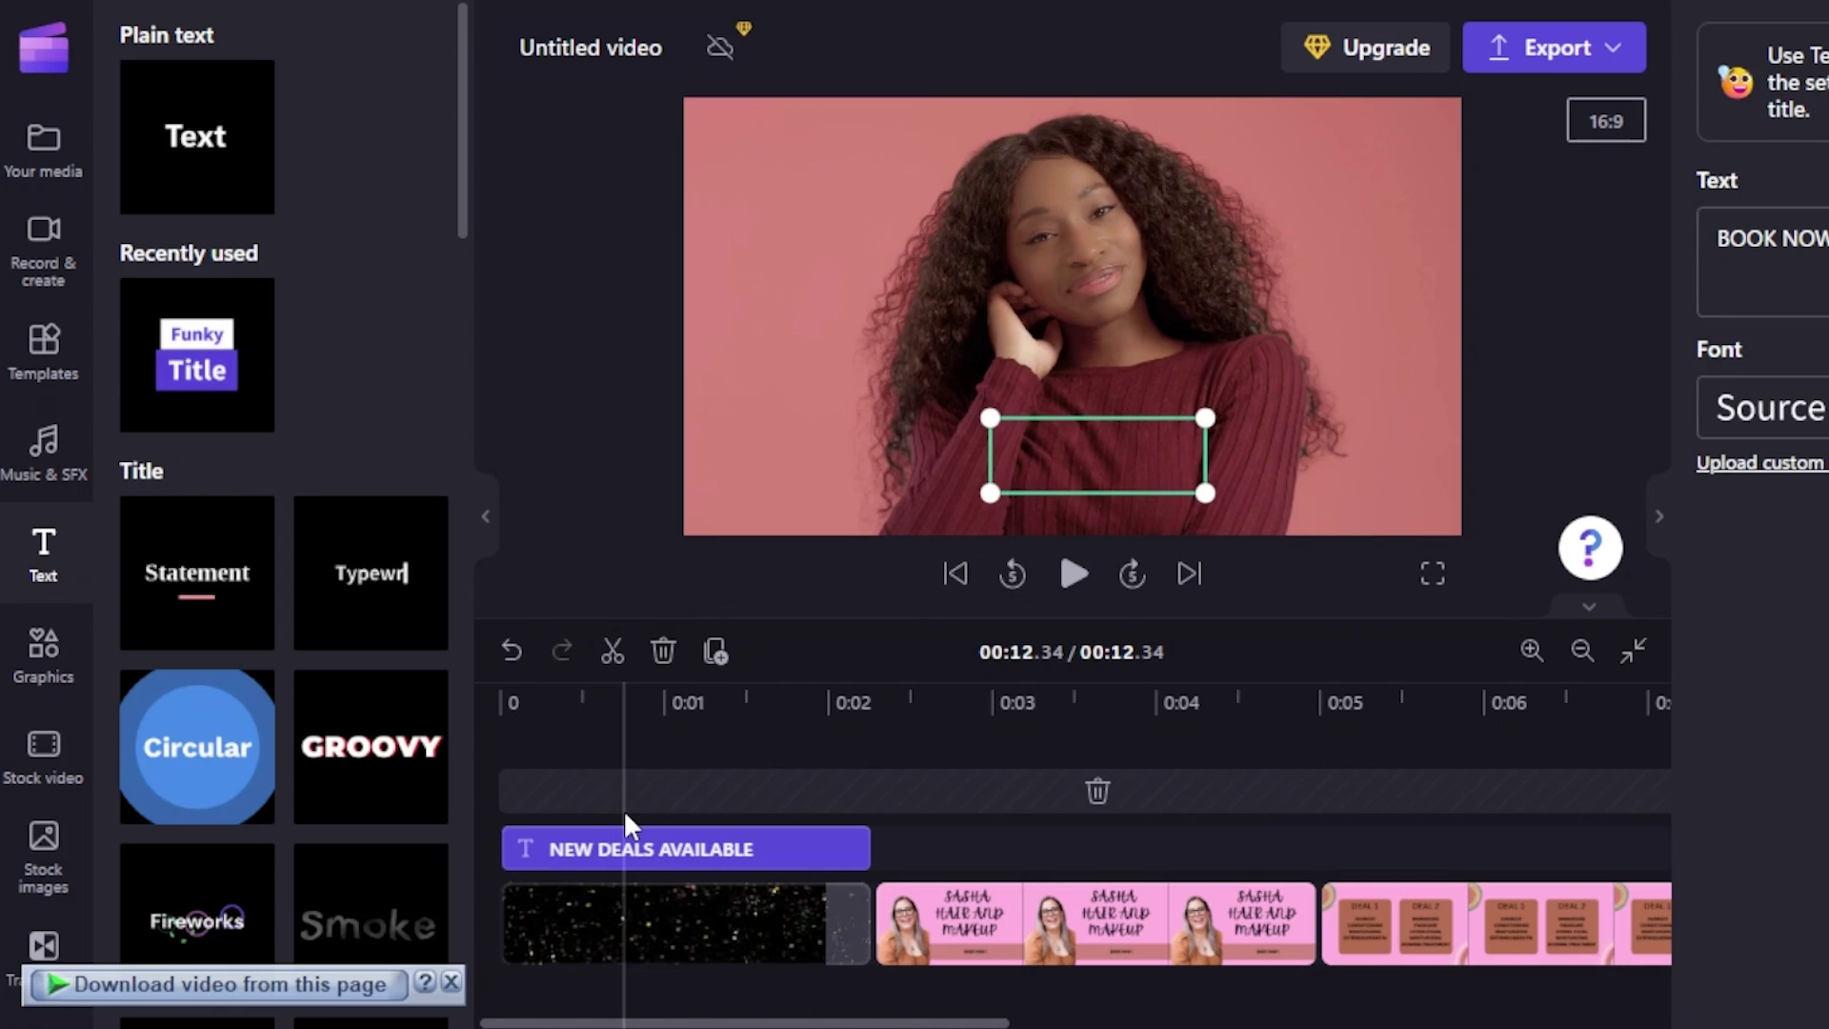
click(452, 986)
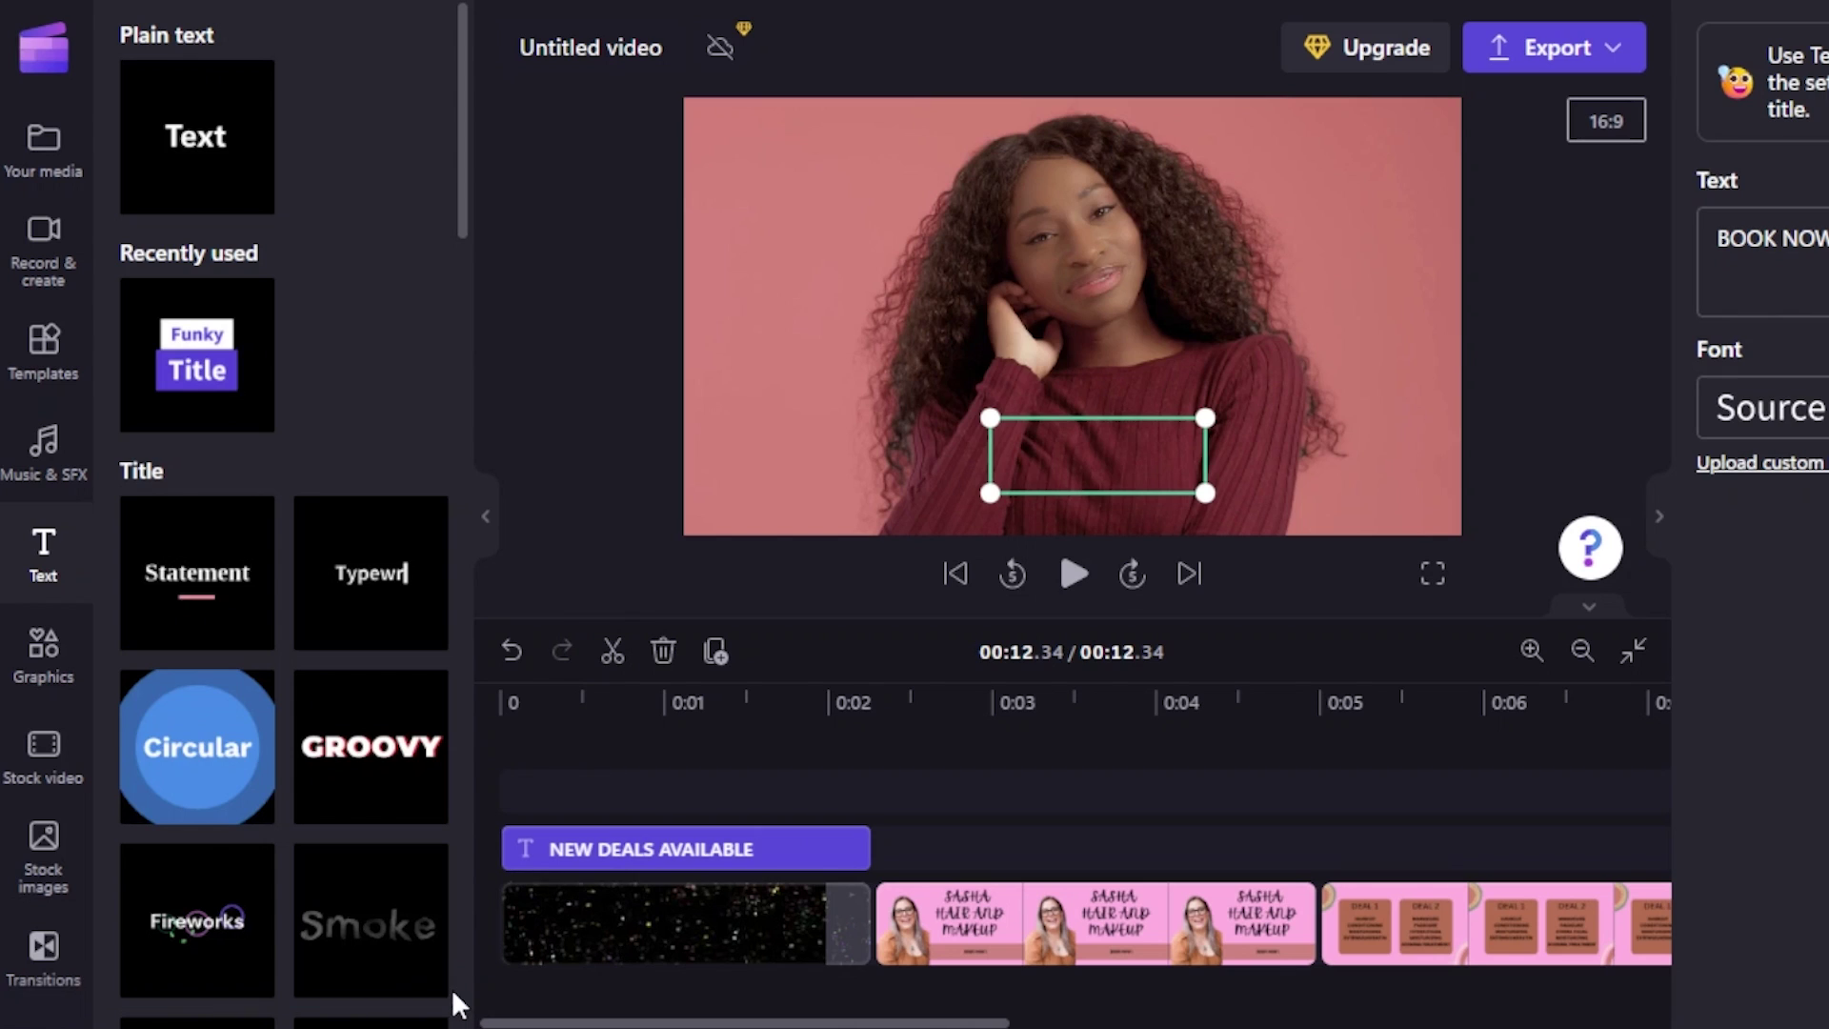
click(43, 448)
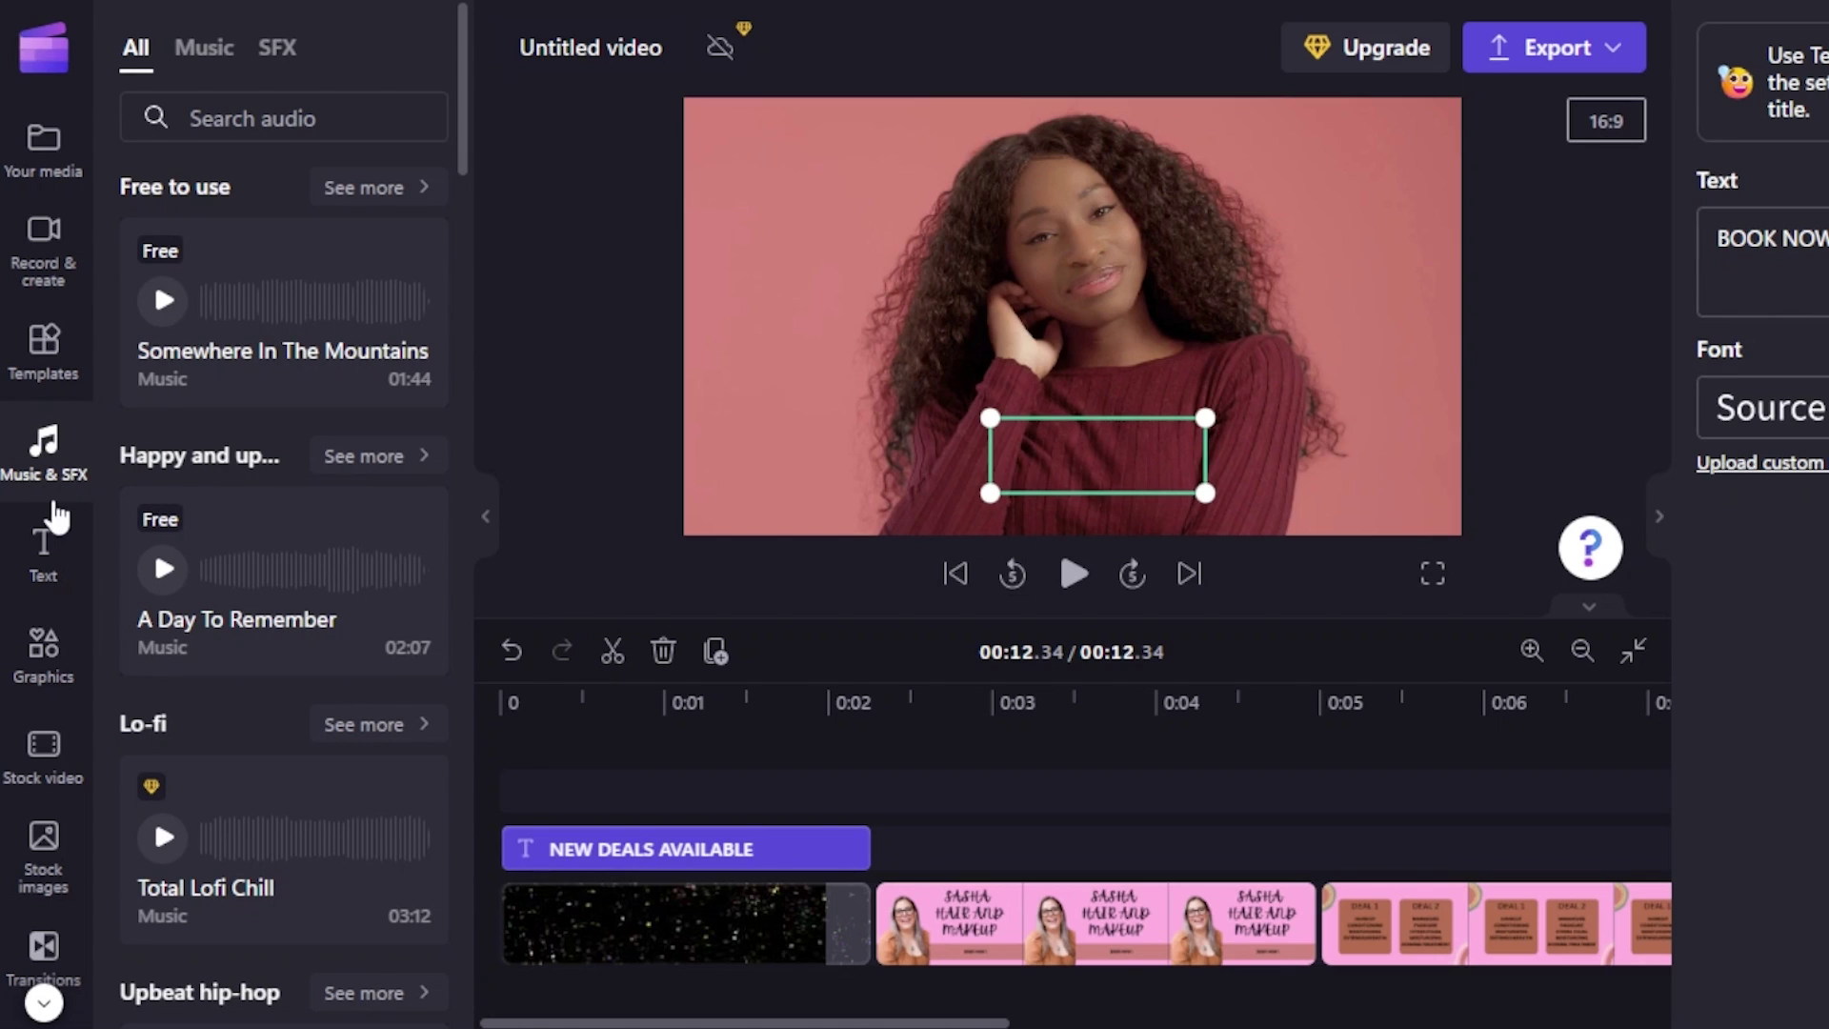
click(40, 655)
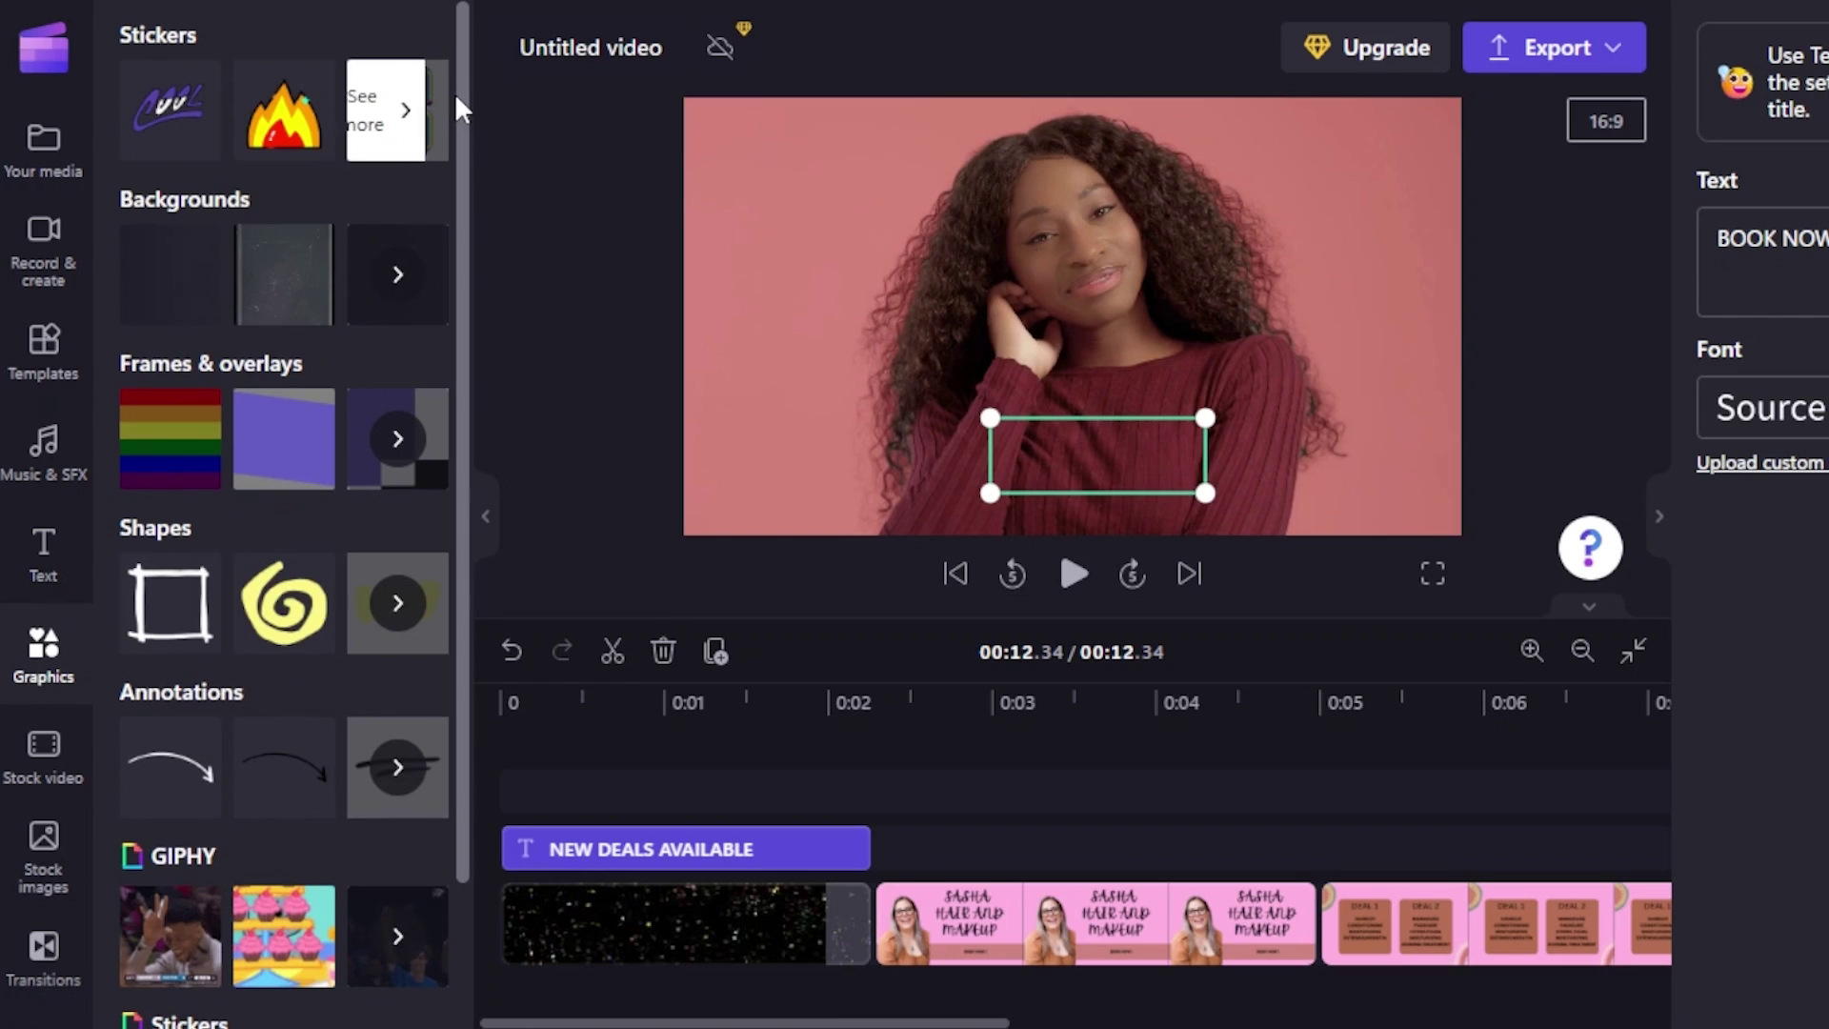
drag(461, 68, 445, 322)
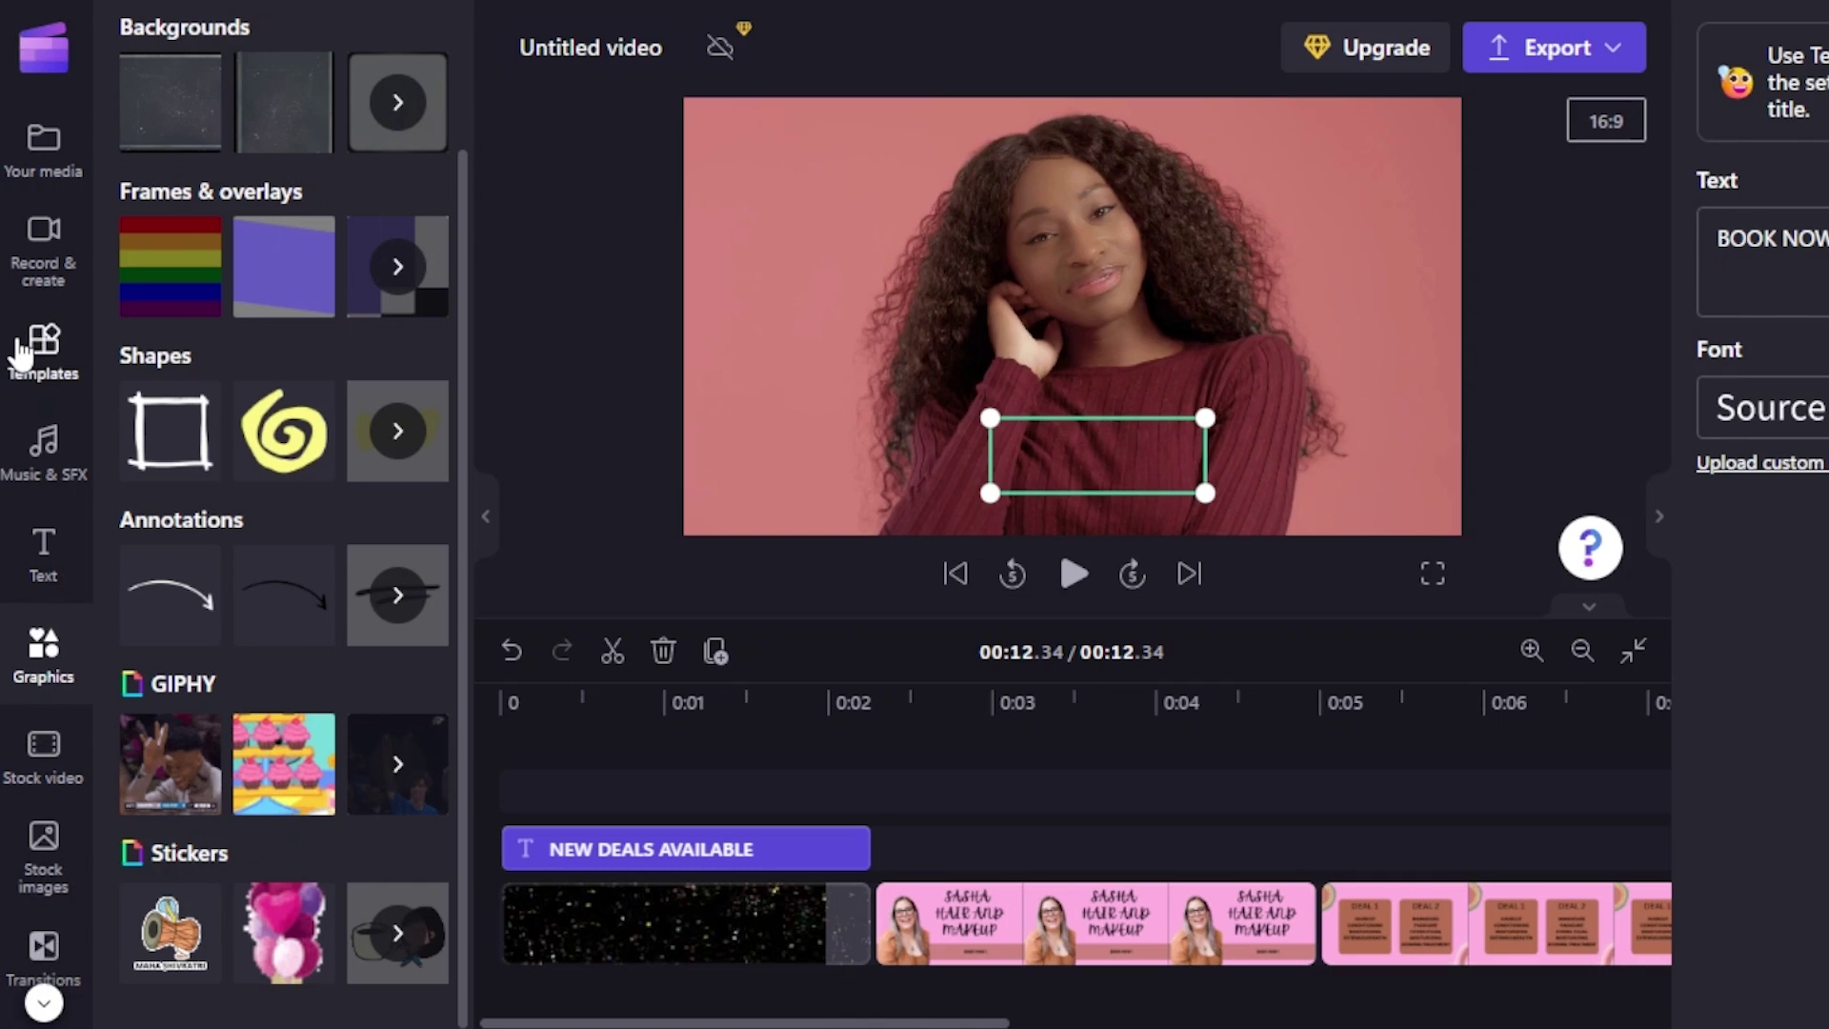
click(43, 952)
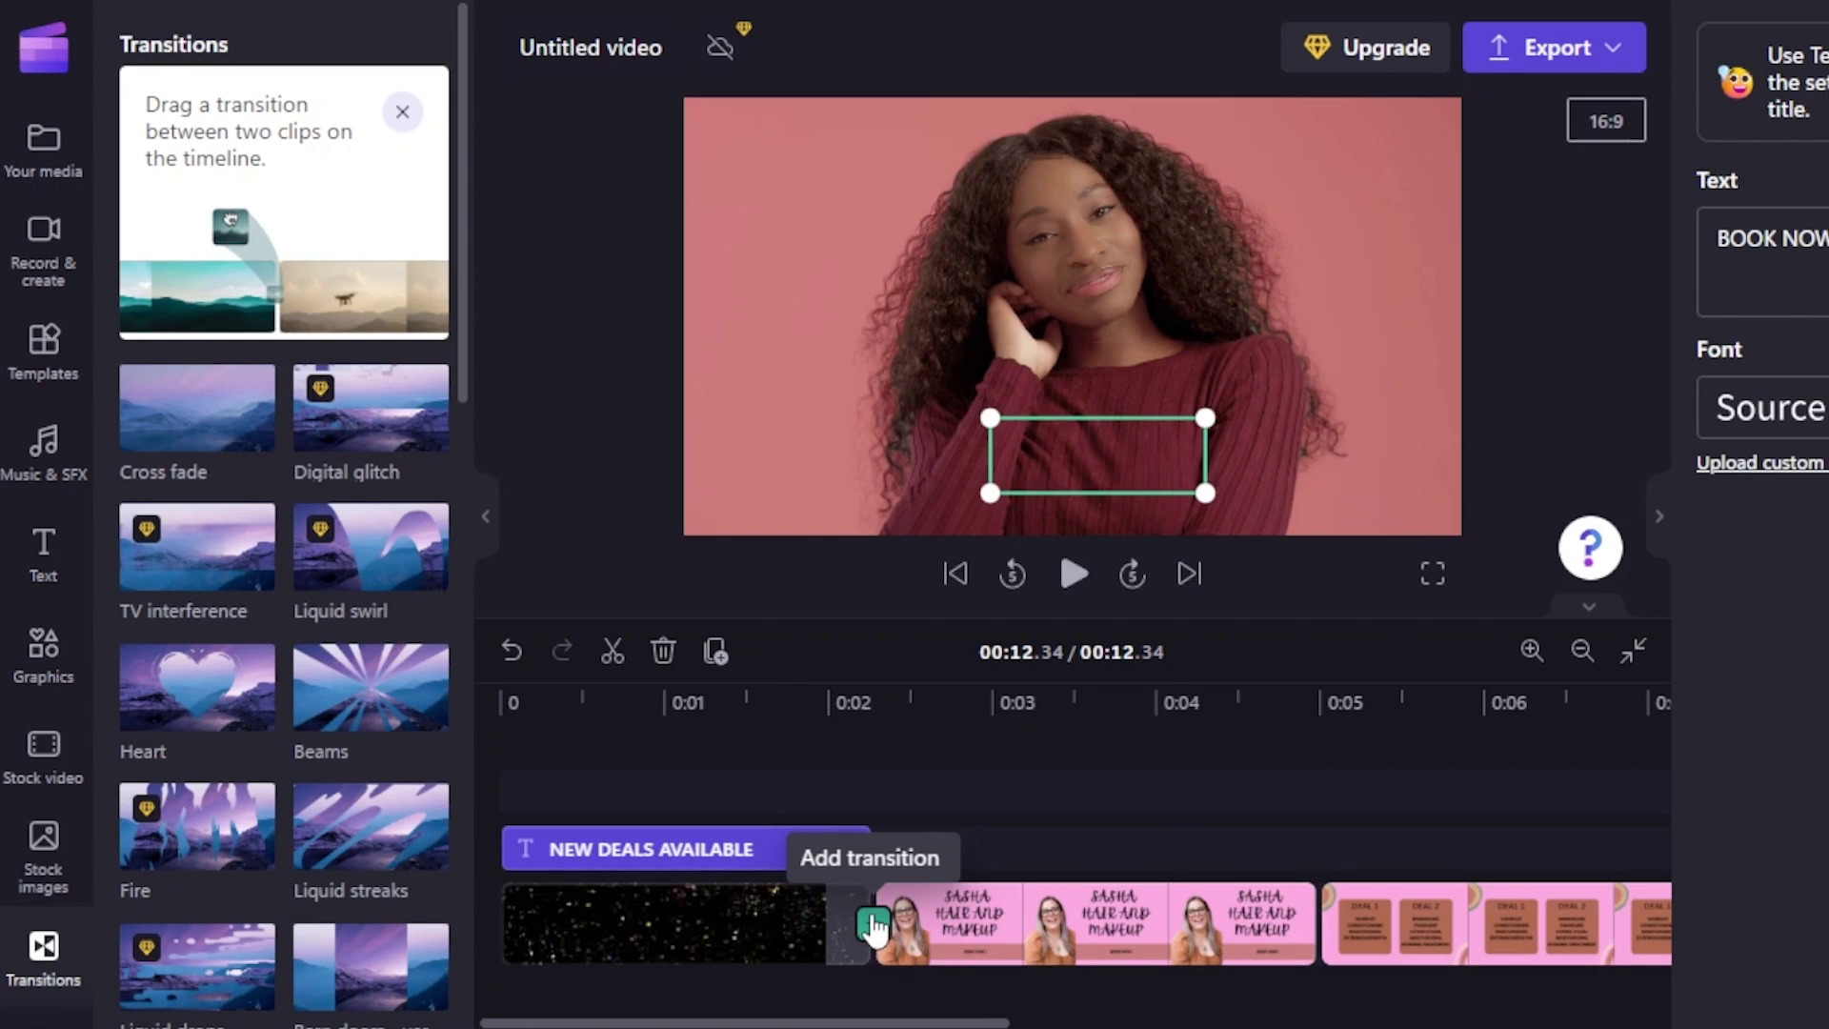
- Add Cross fade transitions after the intro, between the first two slides, and before special offers
click(873, 929)
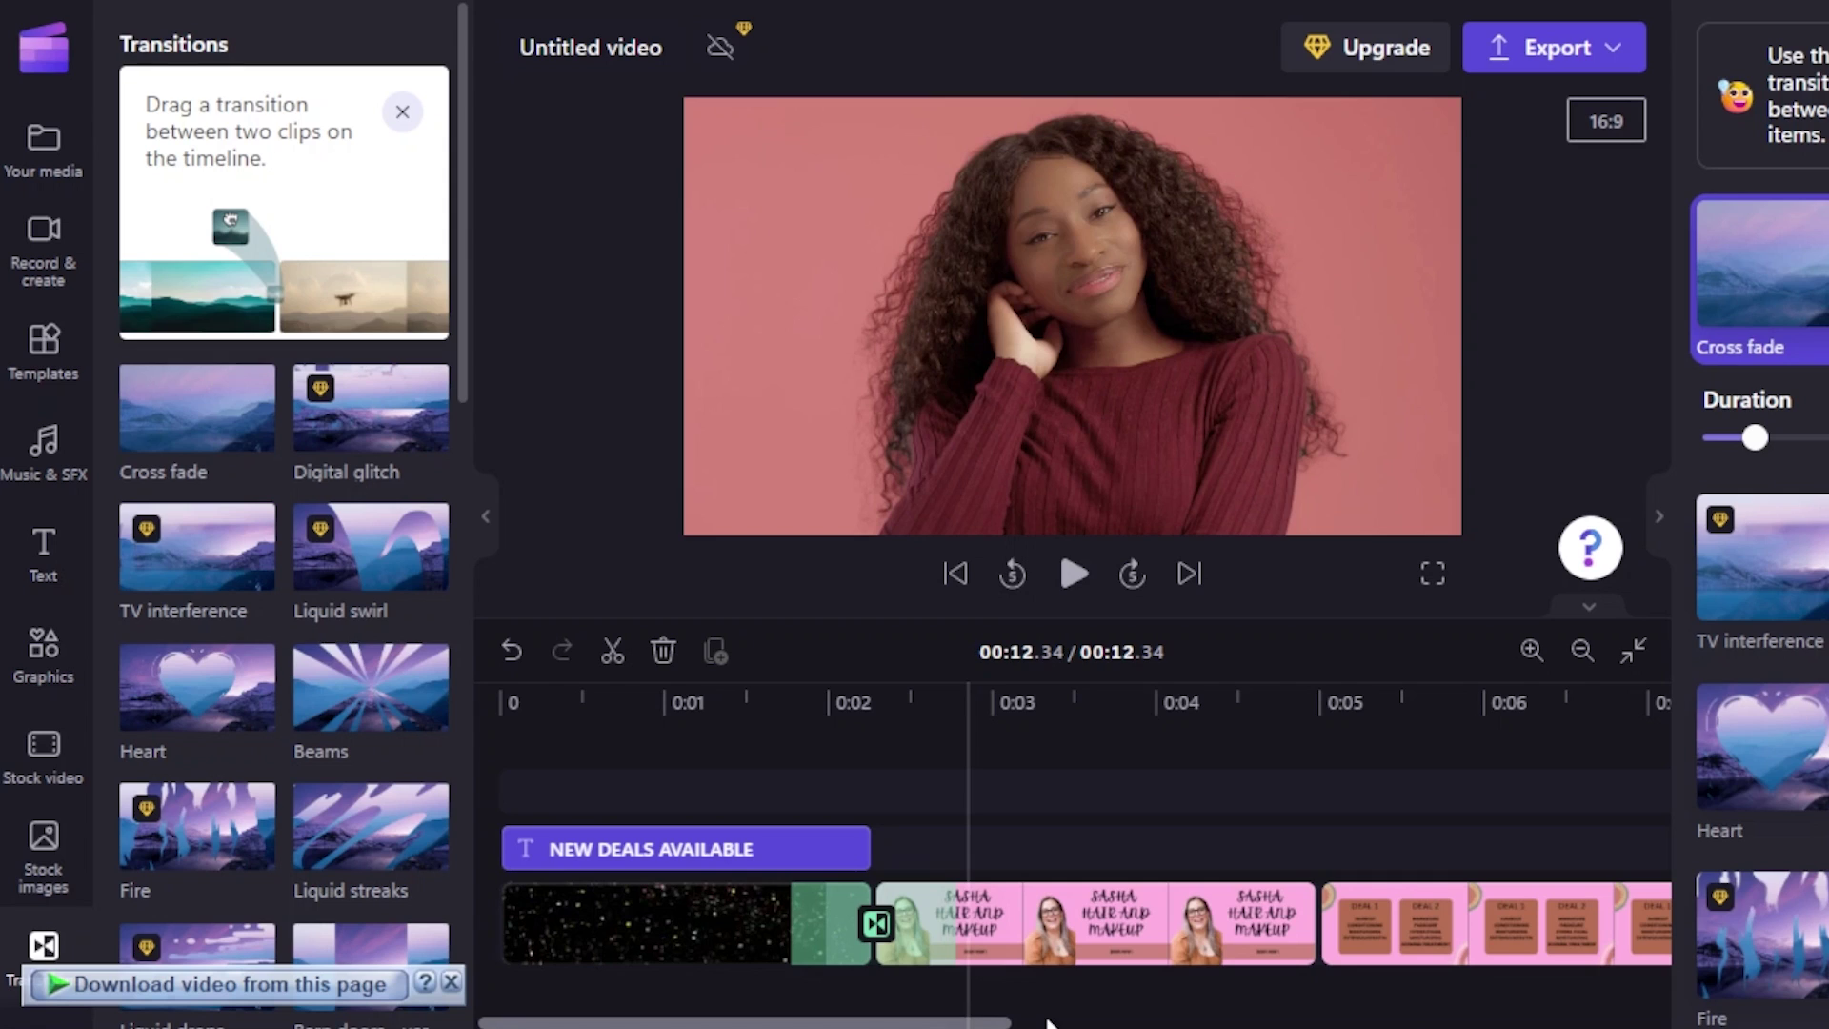
drag(1048, 1021, 1310, 1021)
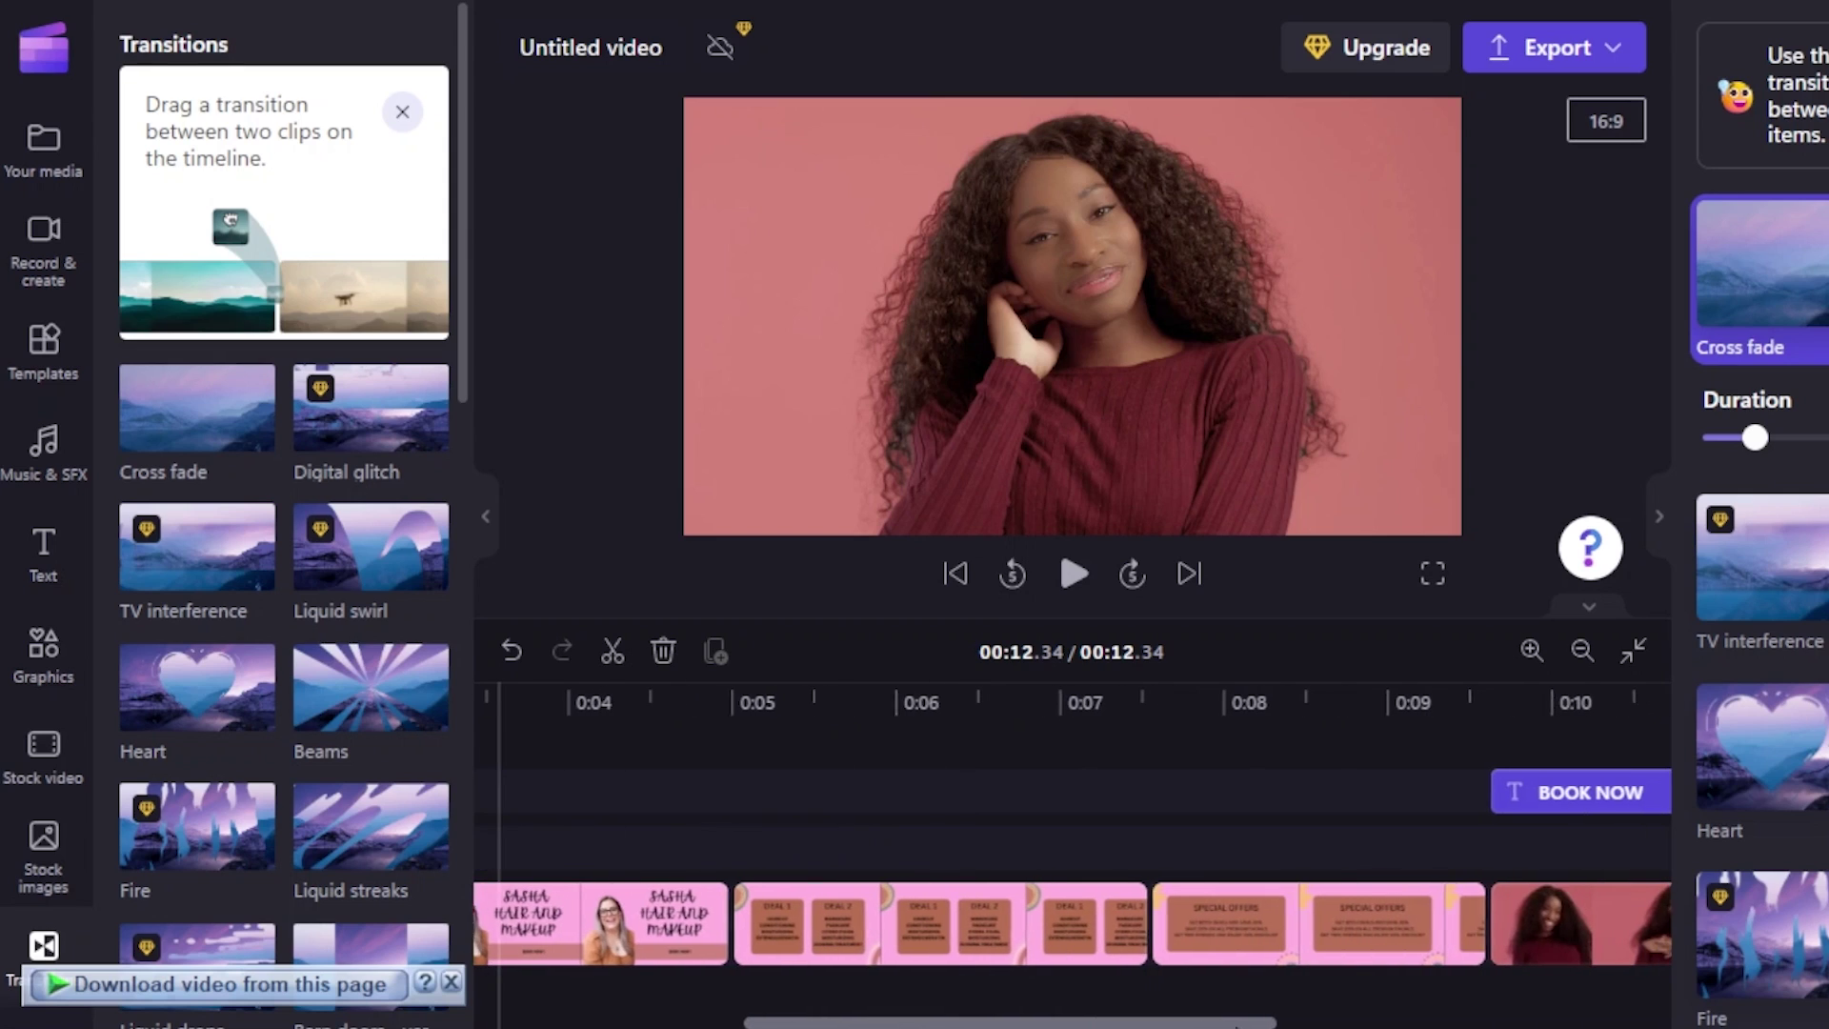
click(729, 924)
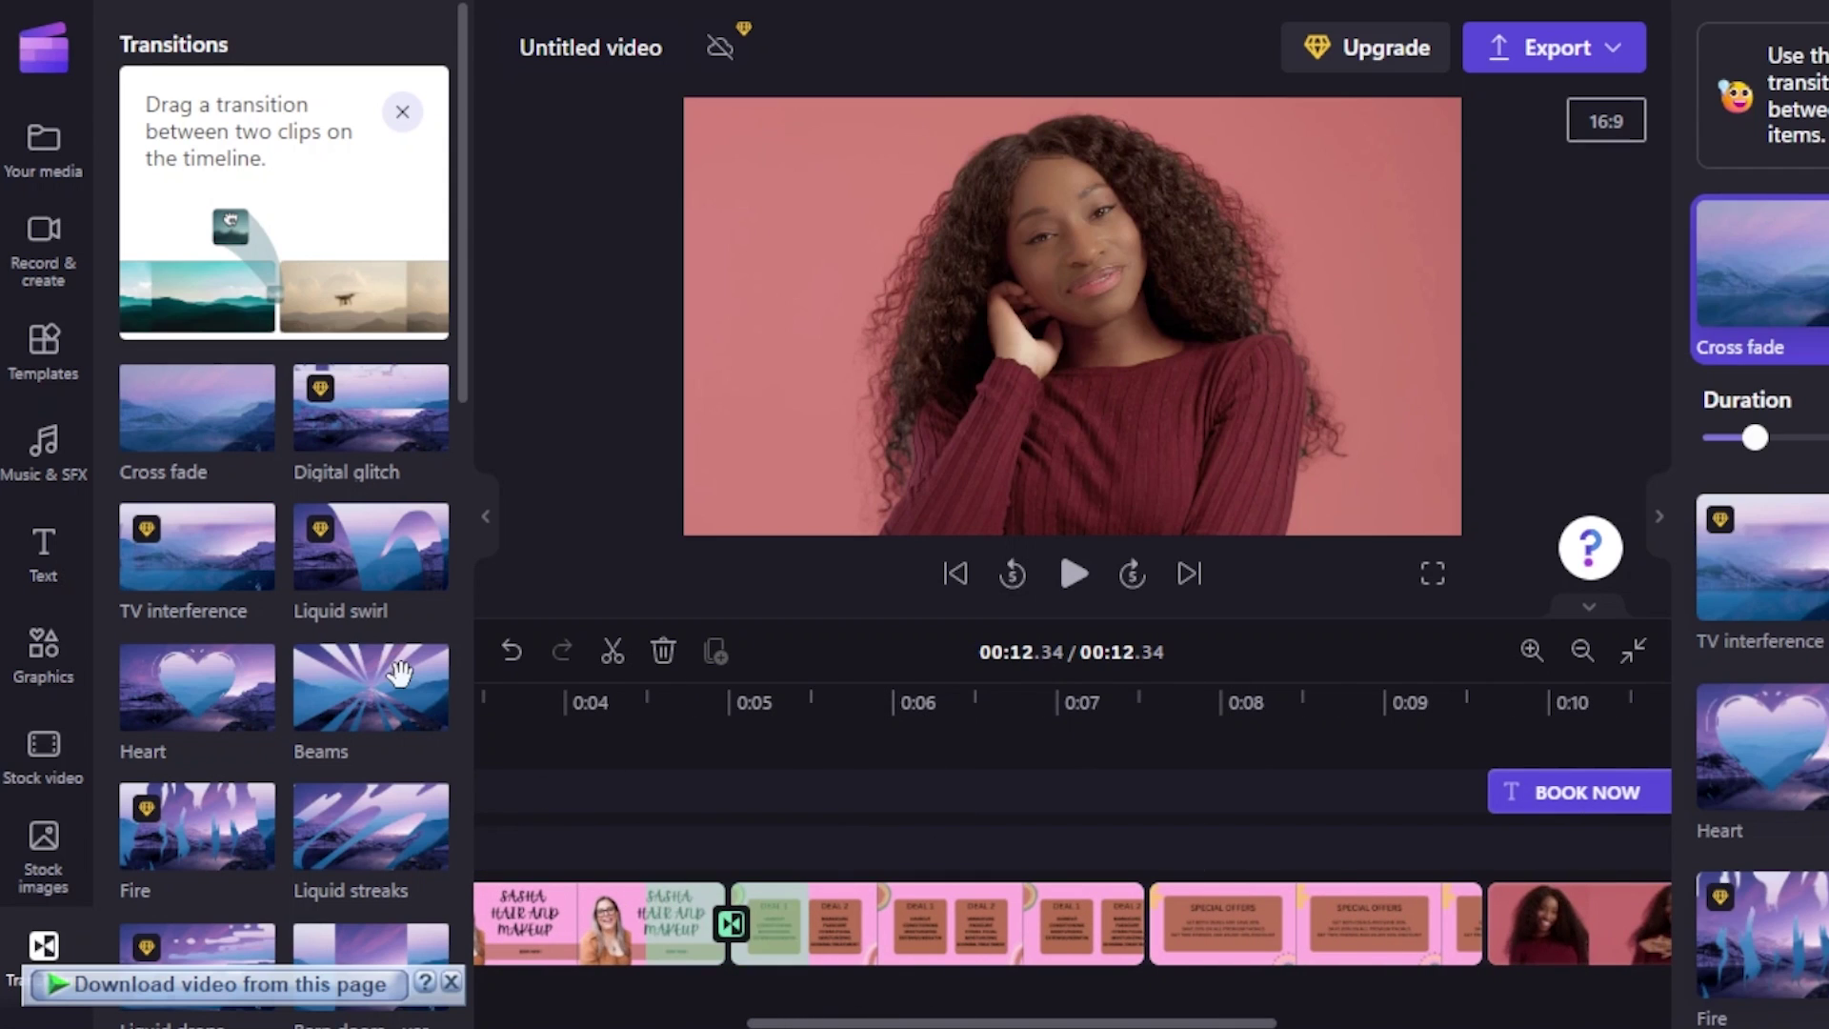
drag(459, 293, 454, 603)
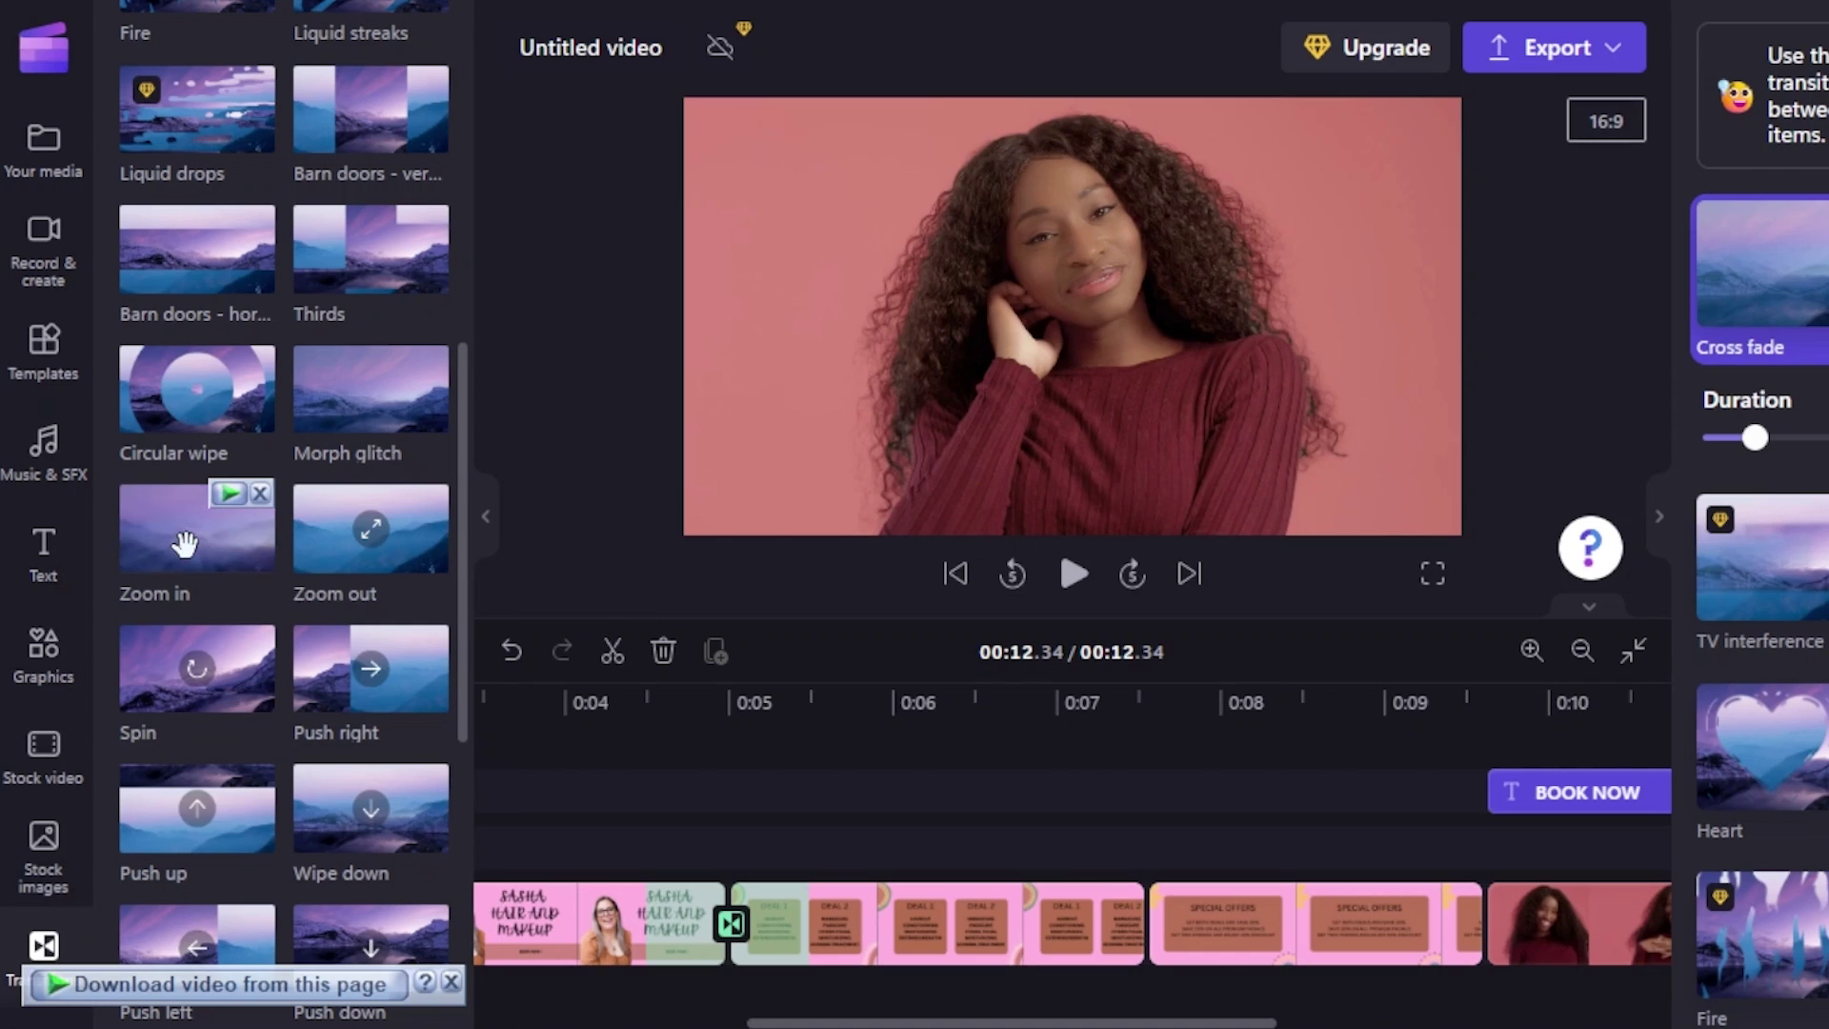
click(1149, 924)
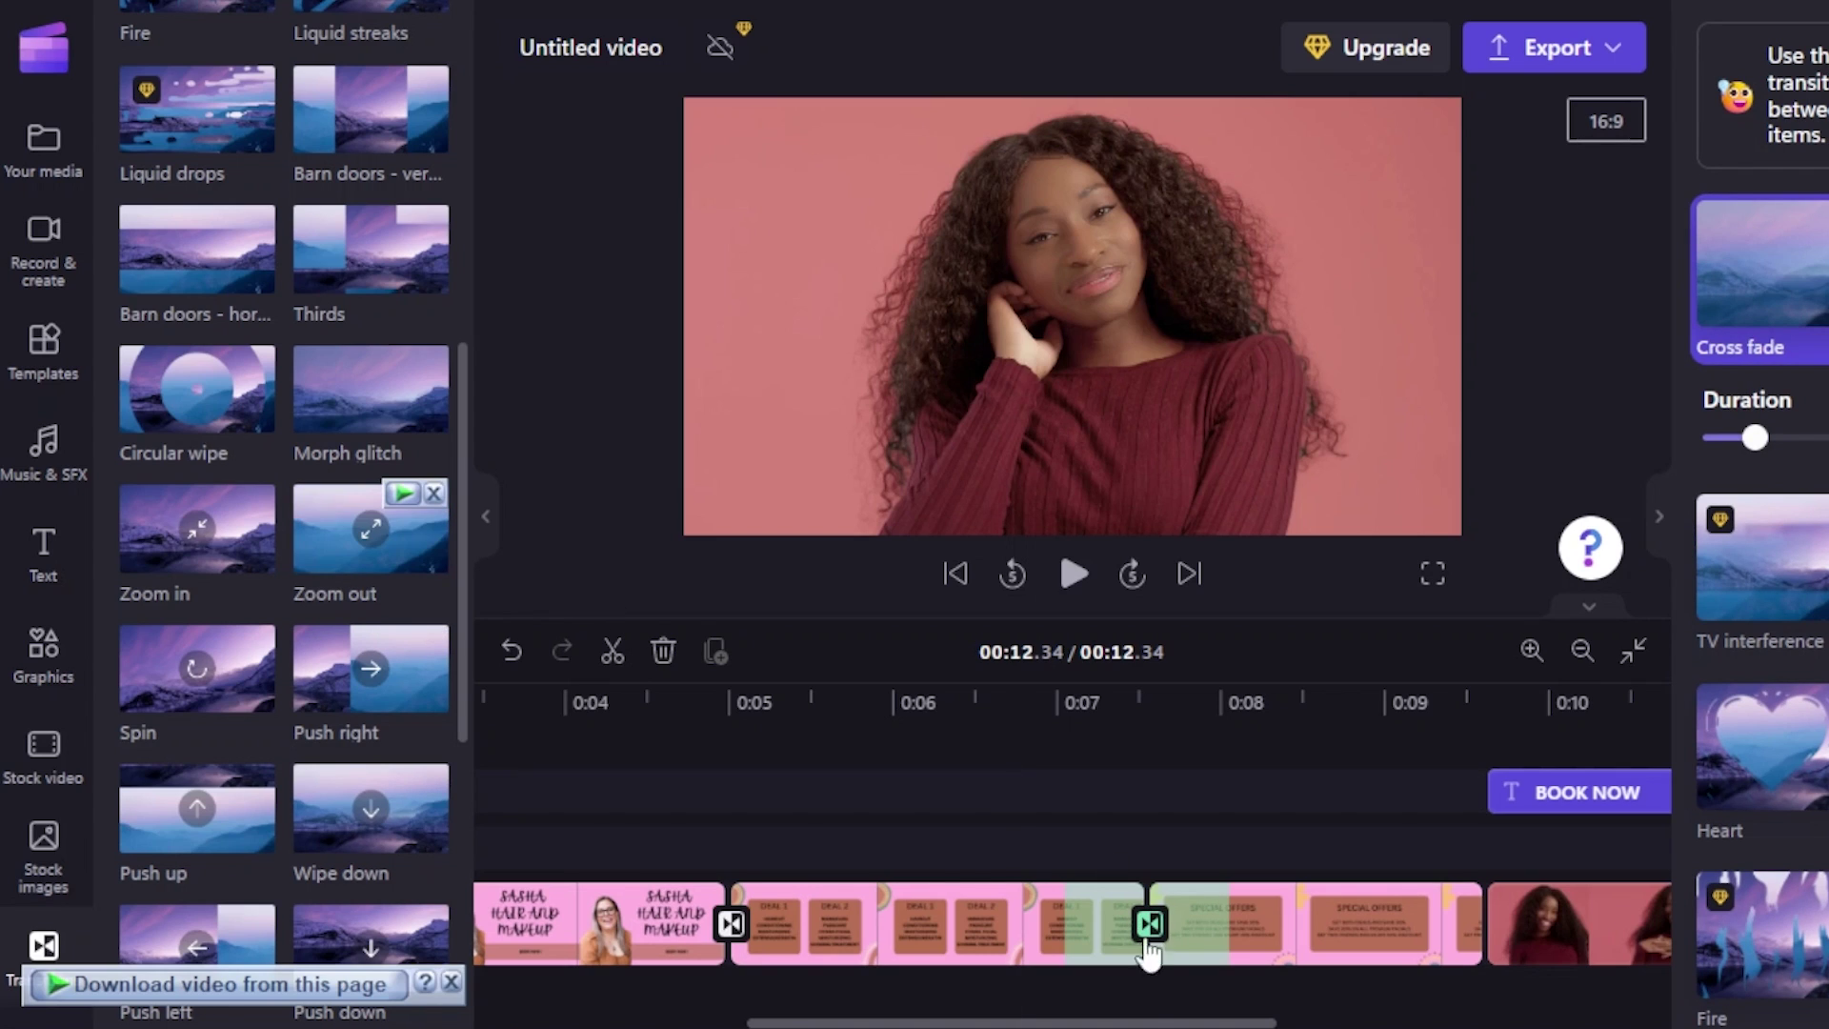
- Check the woman clip at 0:09.61 on the timeline, then go to Music & SFX
scroll(1152, 1021, right, 5)
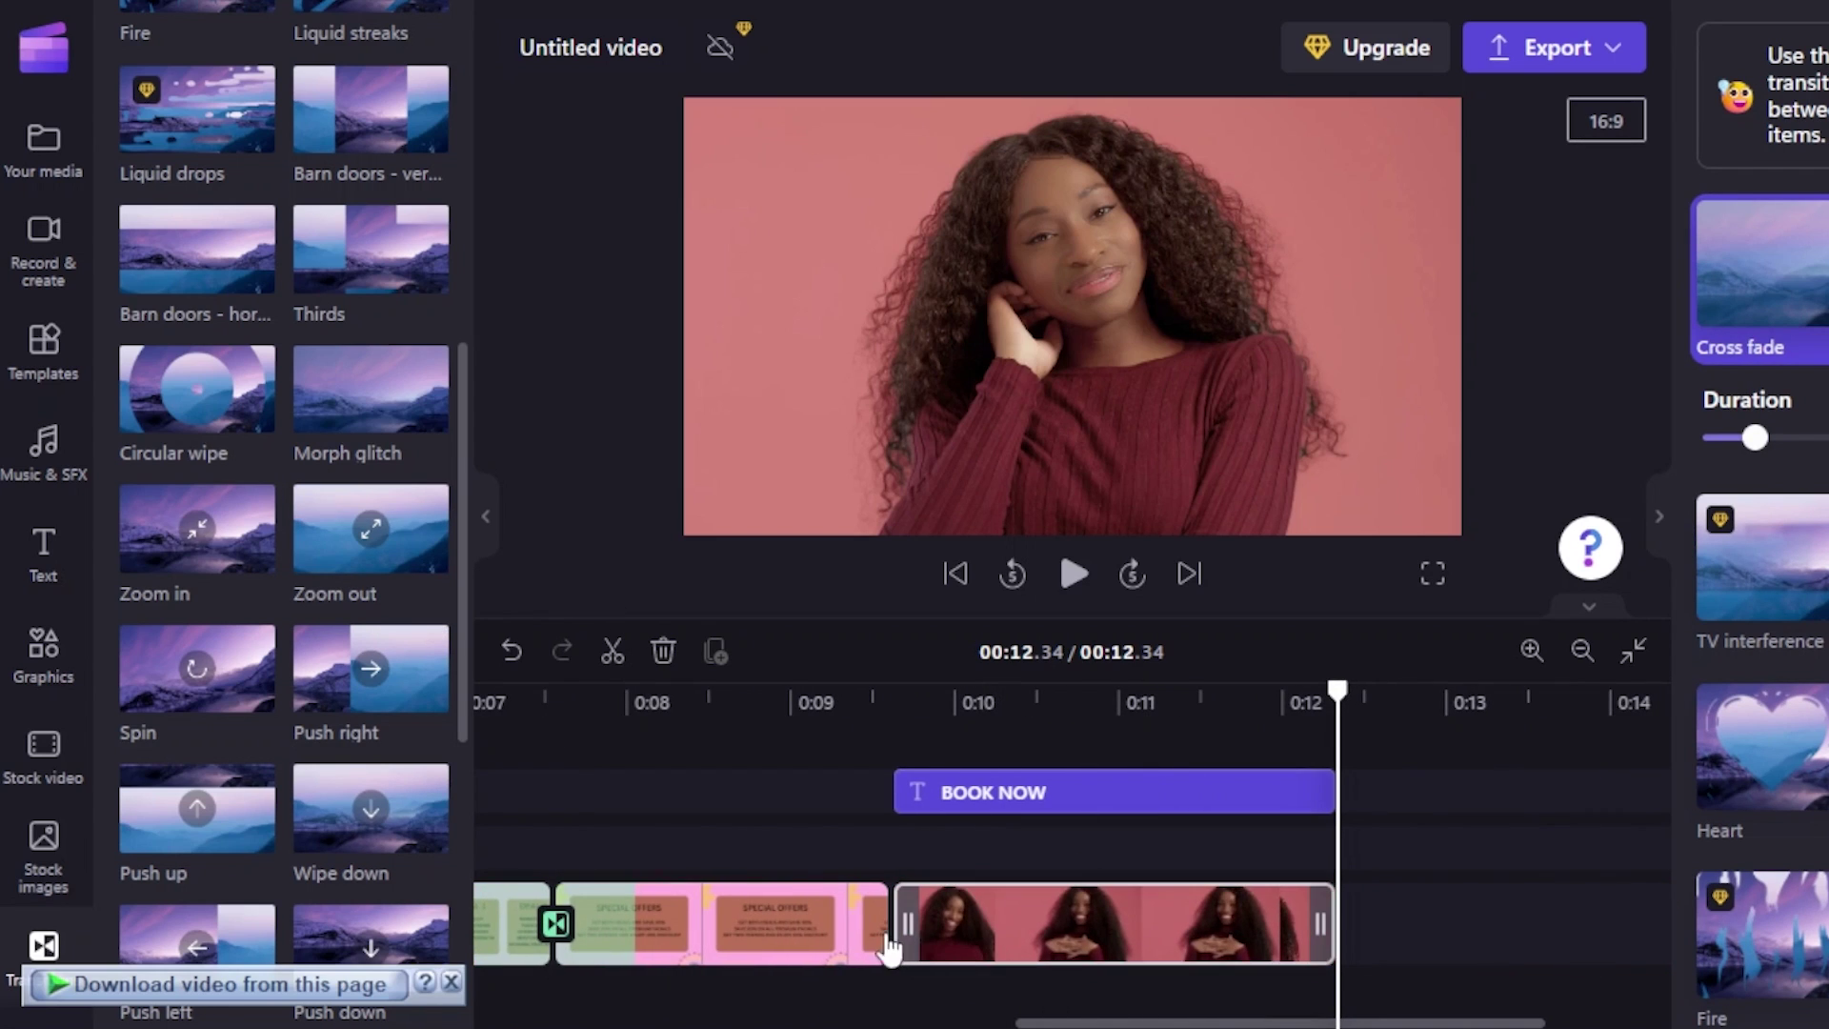
click(892, 918)
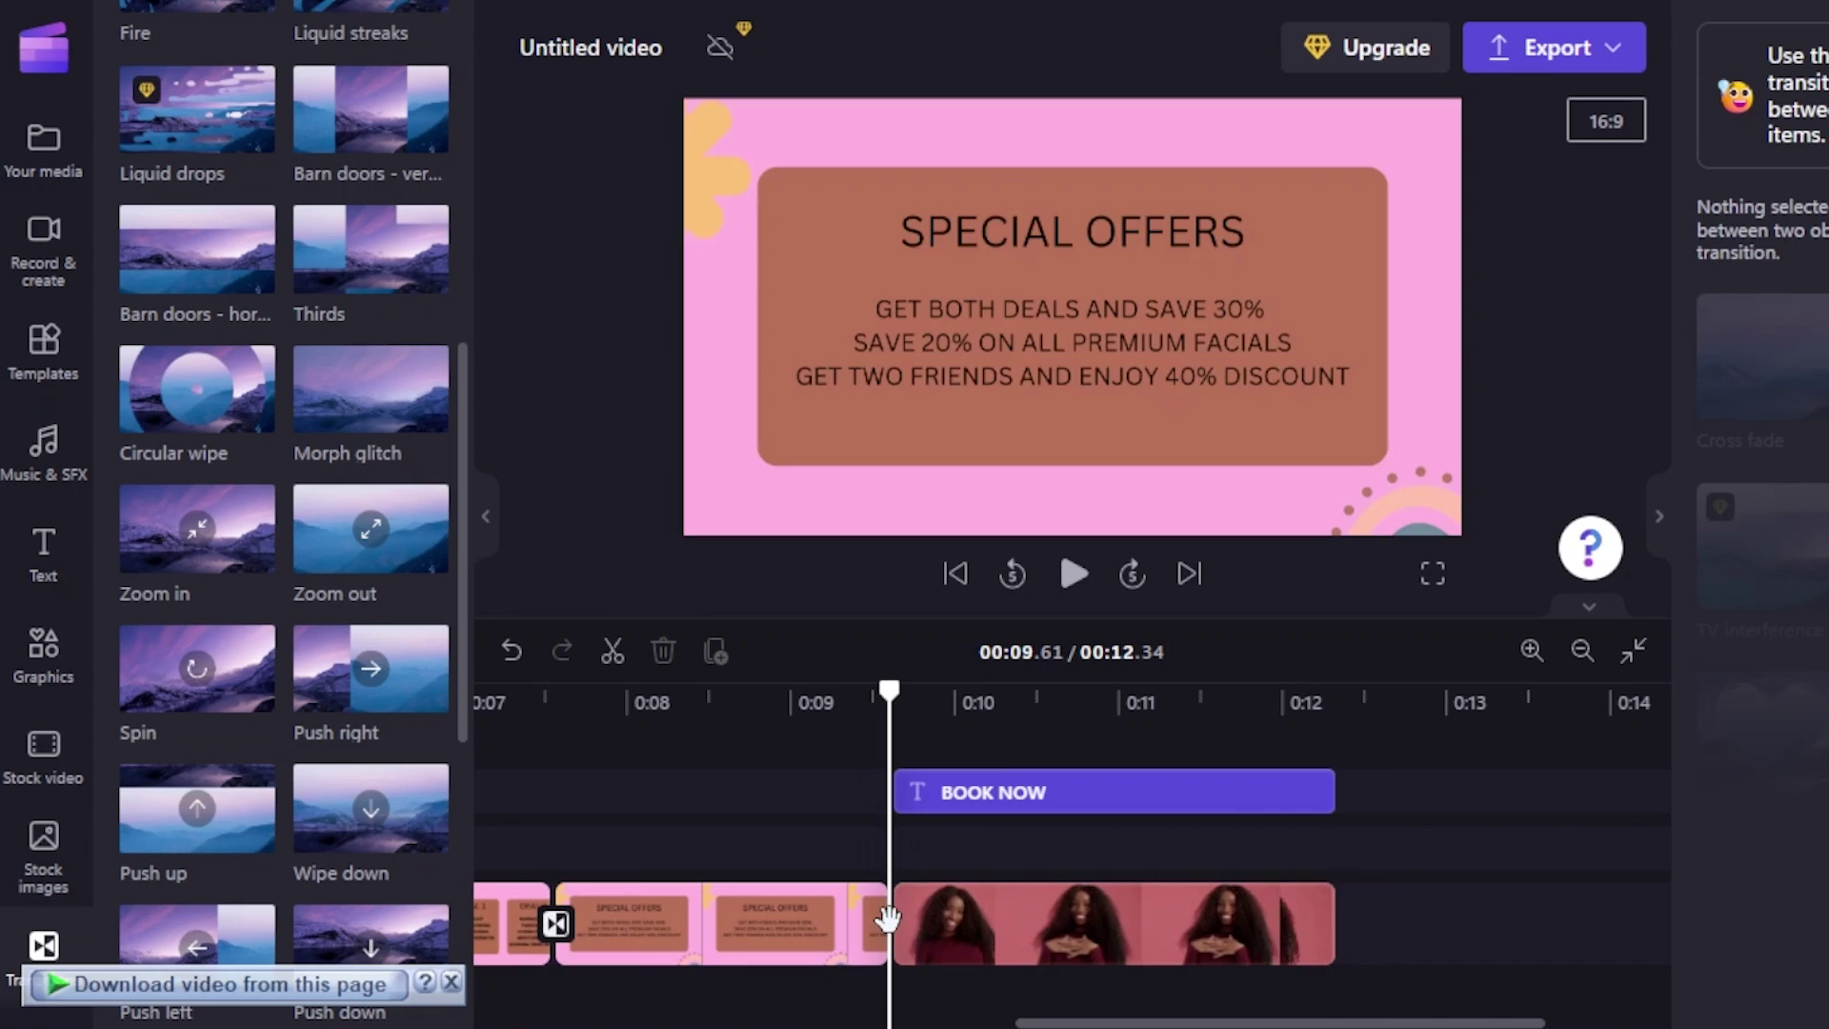
click(890, 948)
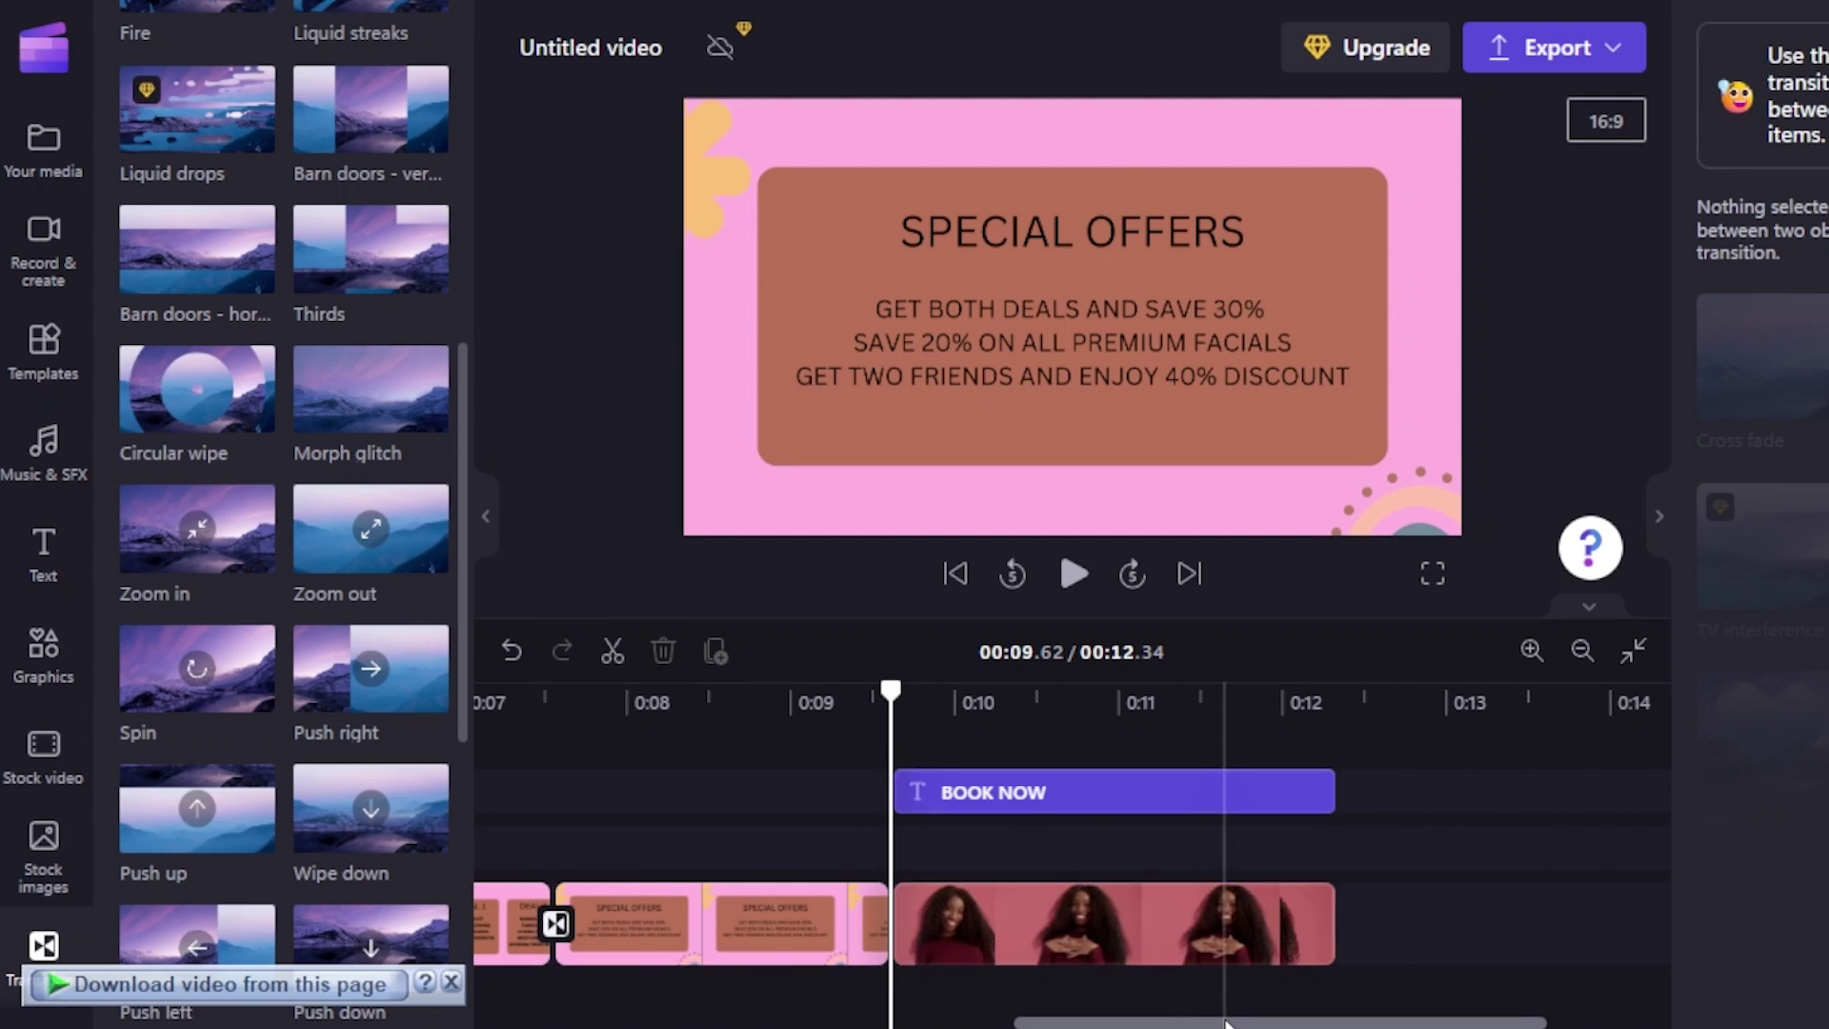
drag(1216, 1012, 747, 1019)
click(45, 452)
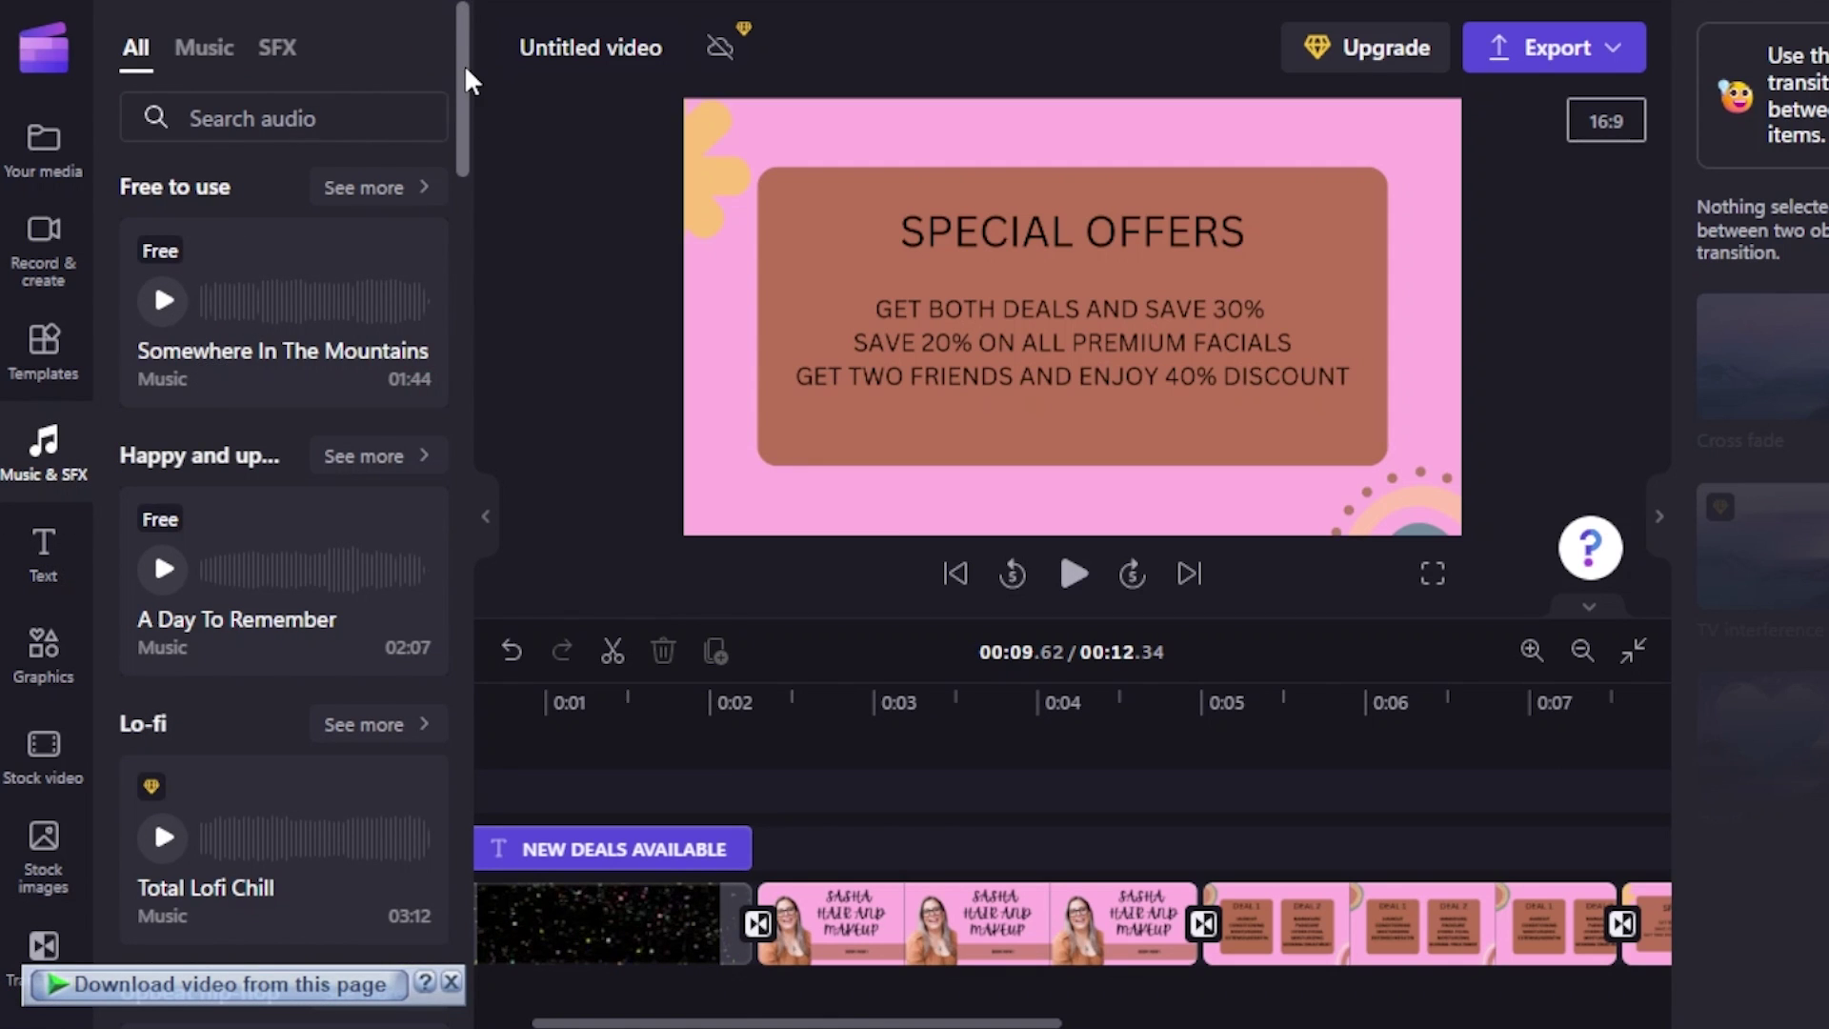
- Browse the Music & SFX library, filtering to music only and then back to all tracks
mouse_move(465, 65)
mouse_down()
mouse_move(465, 250)
mouse_move(447, 41)
mouse_up()
mouse_move(171, 376)
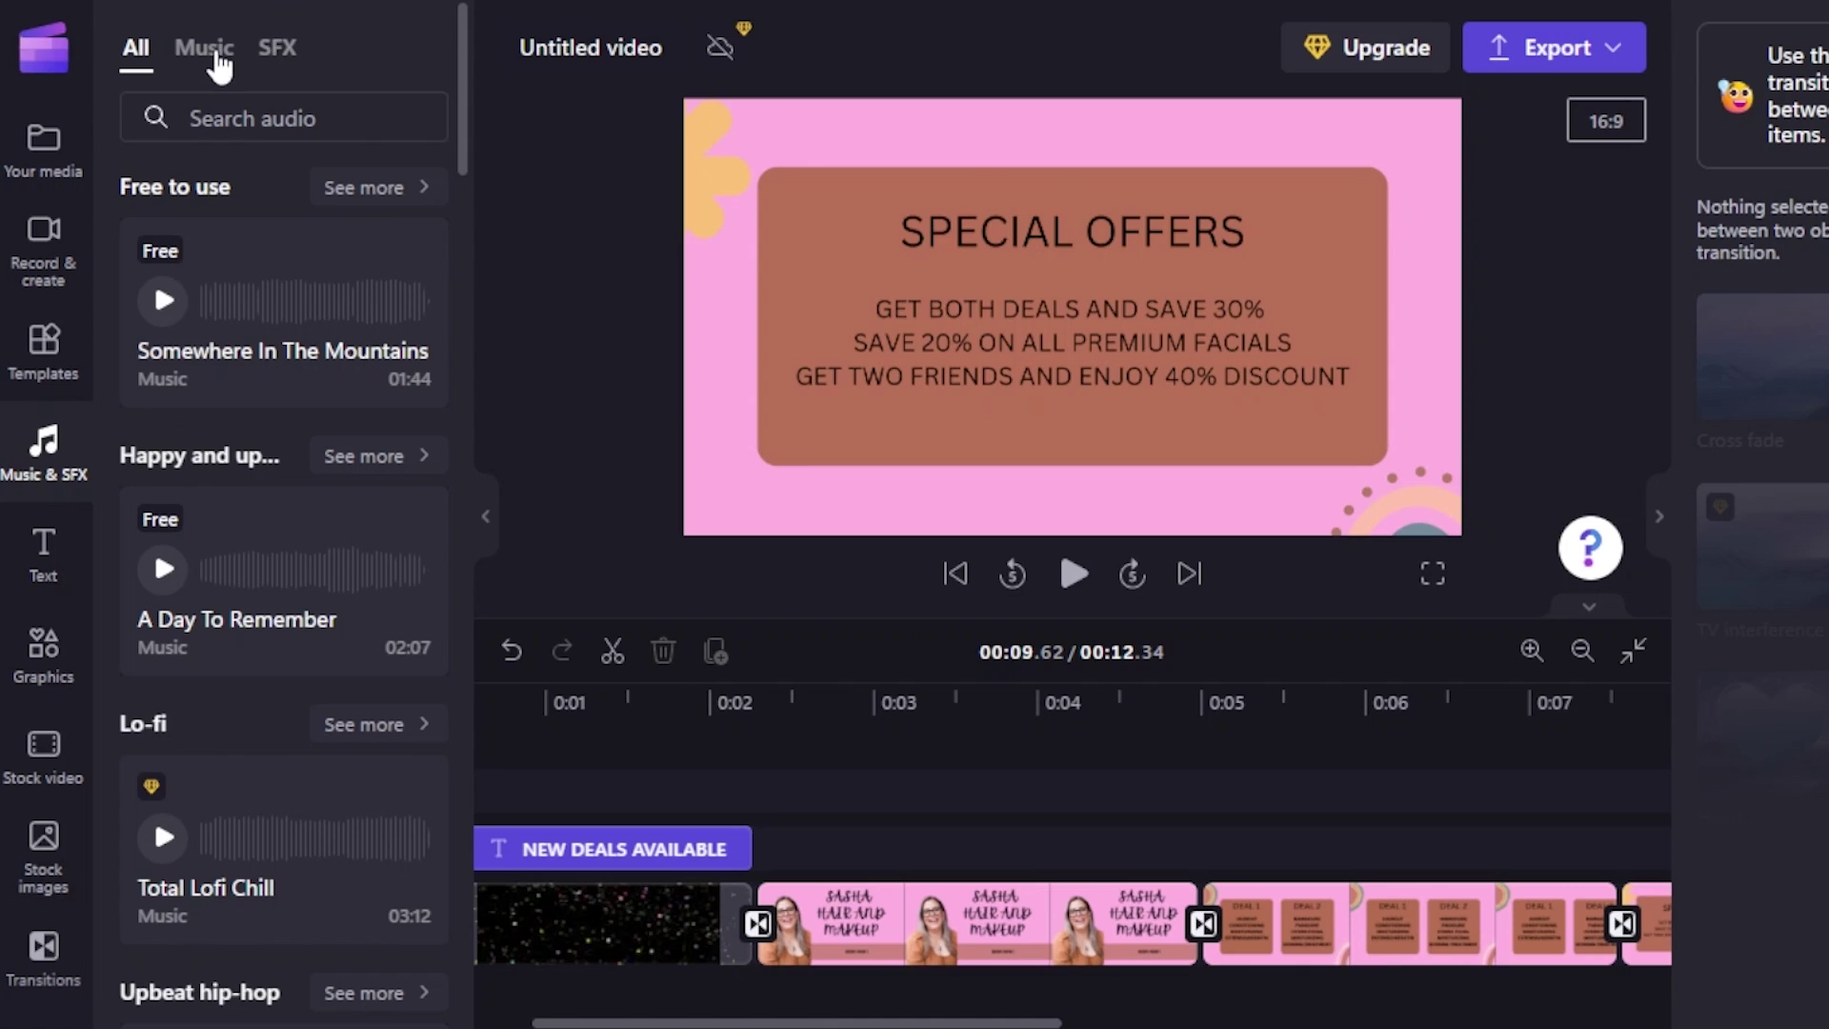
click(217, 64)
click(138, 68)
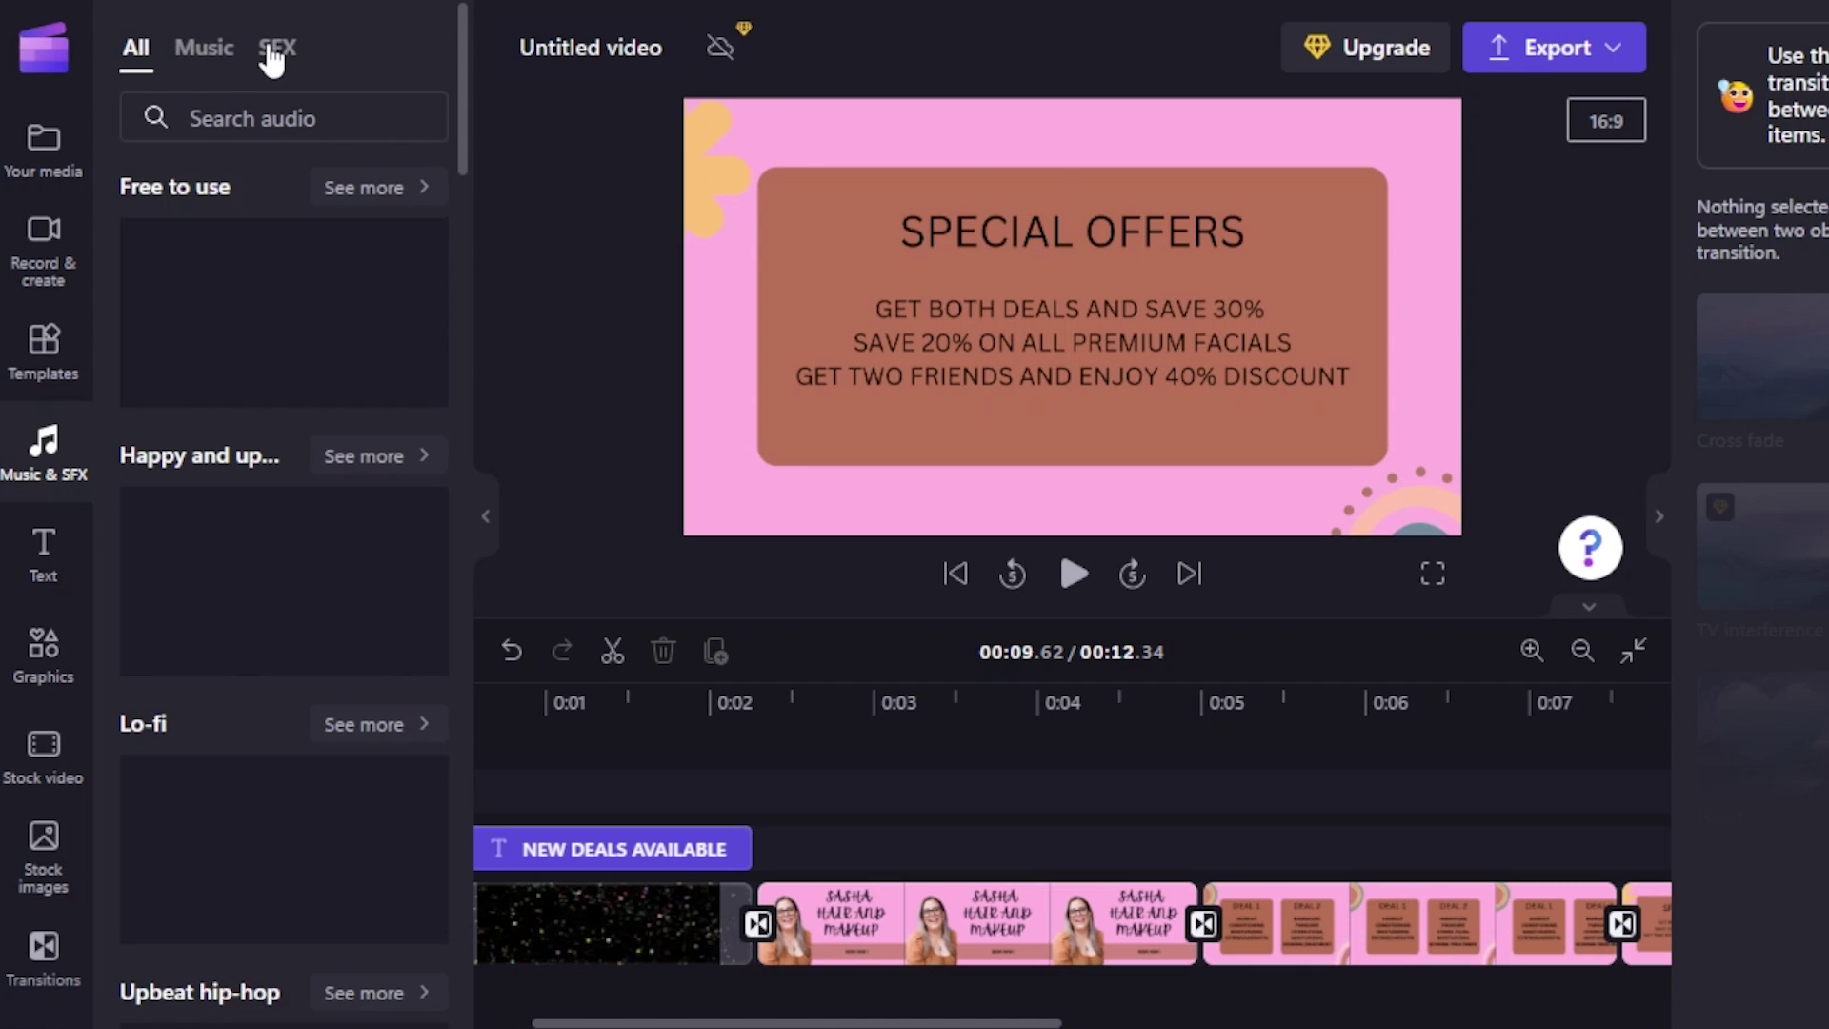
mouse_move(177, 343)
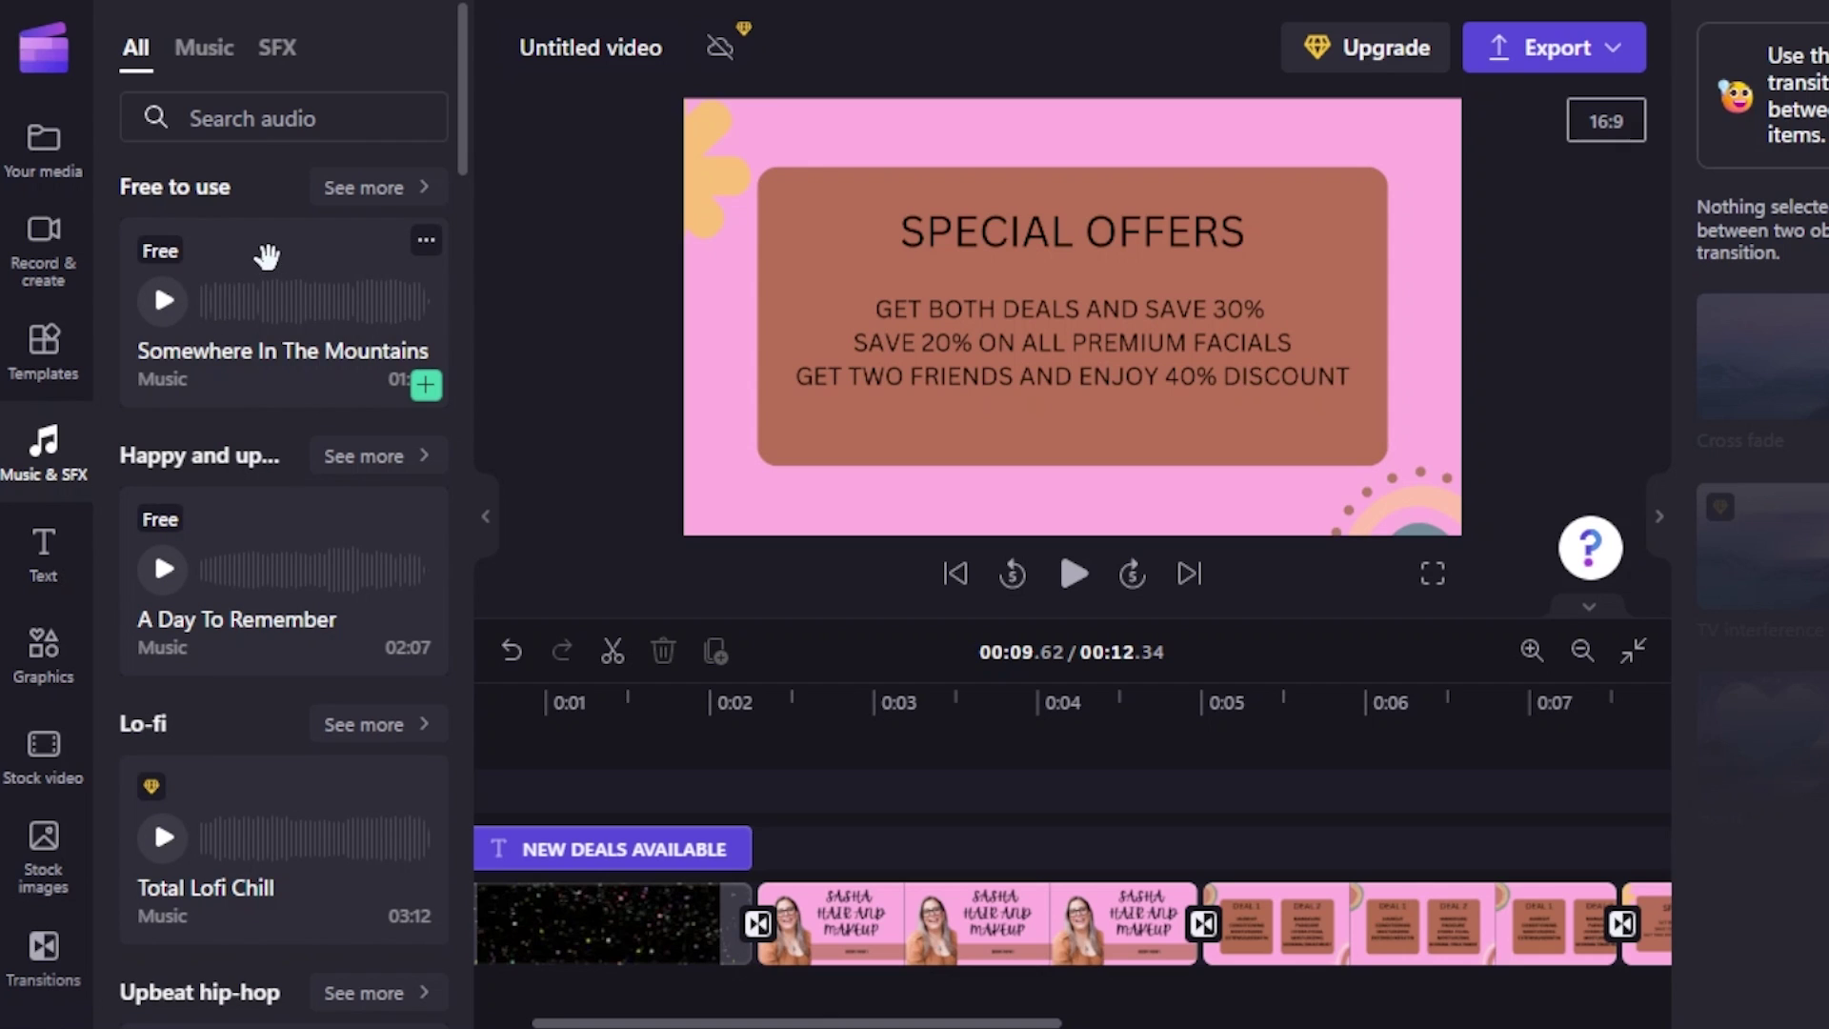
- Drag Somewhere In The Mountains onto the timeline below the clips and adjust its placement
mouse_move(267, 255)
mouse_down()
mouse_move(568, 596)
mouse_move(698, 898)
mouse_move(678, 1019)
mouse_move(686, 981)
mouse_up()
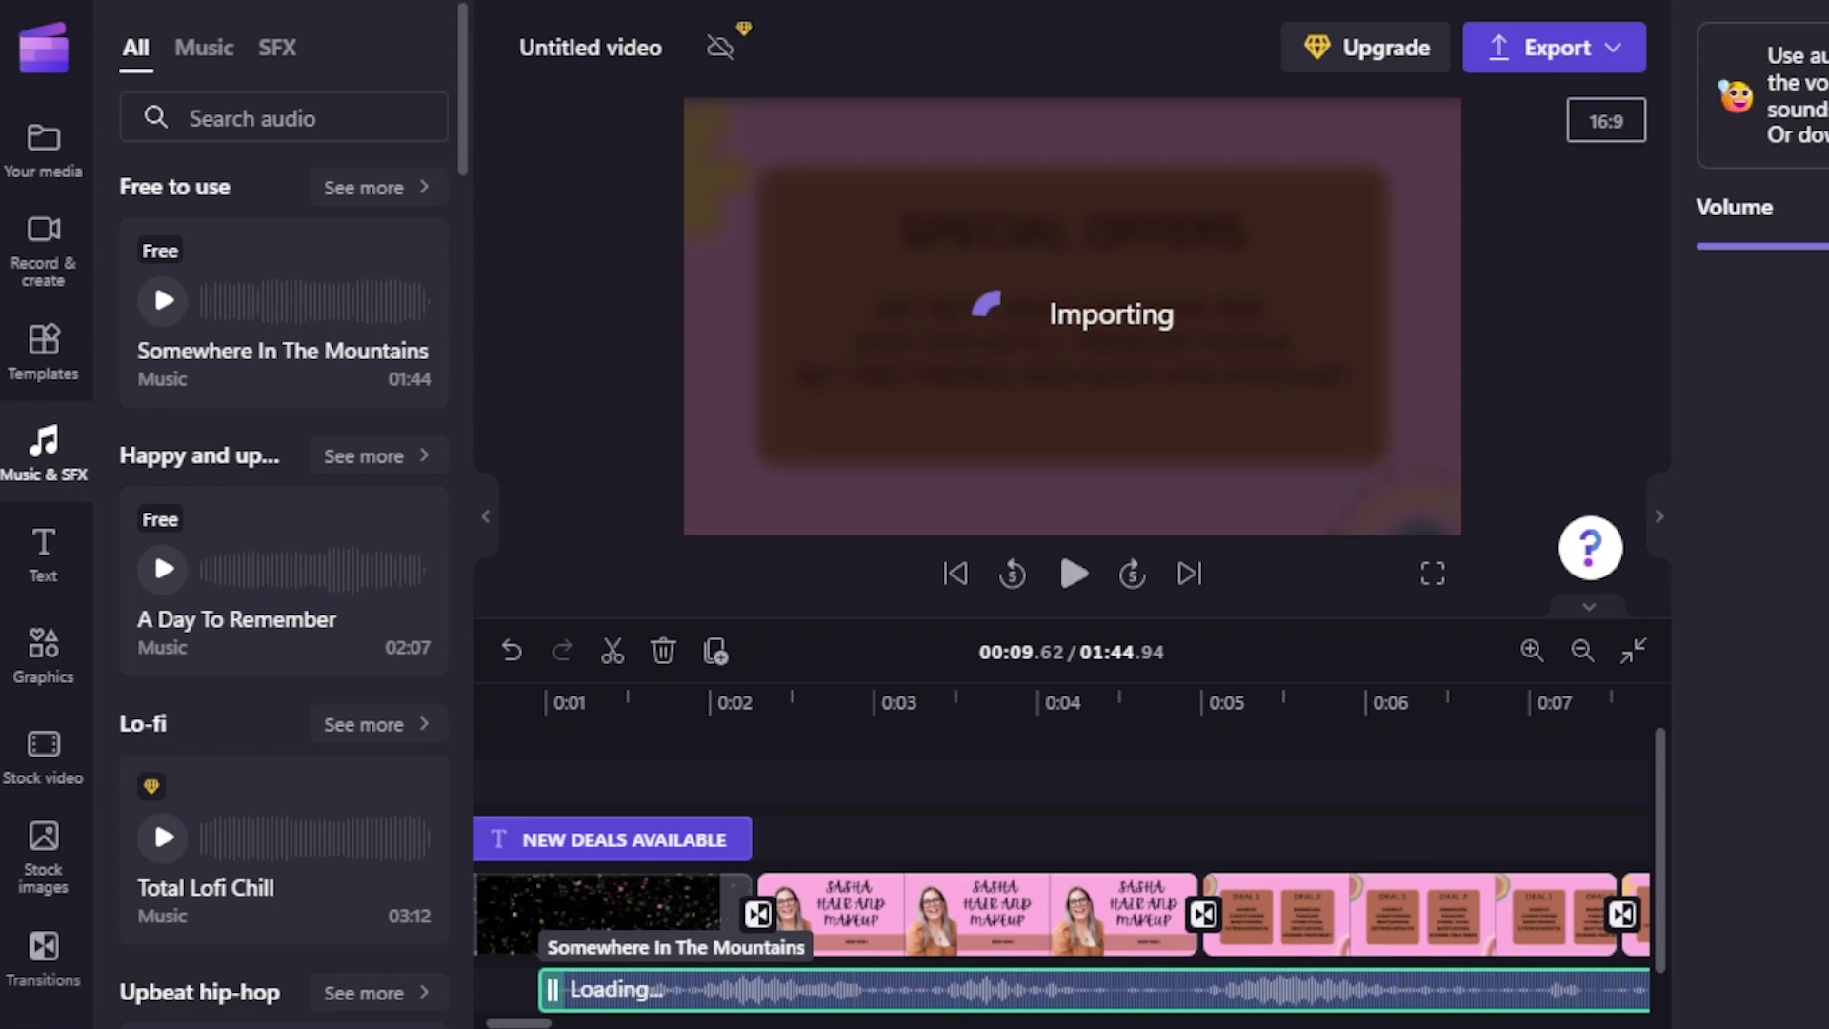
drag(538, 1022, 643, 1024)
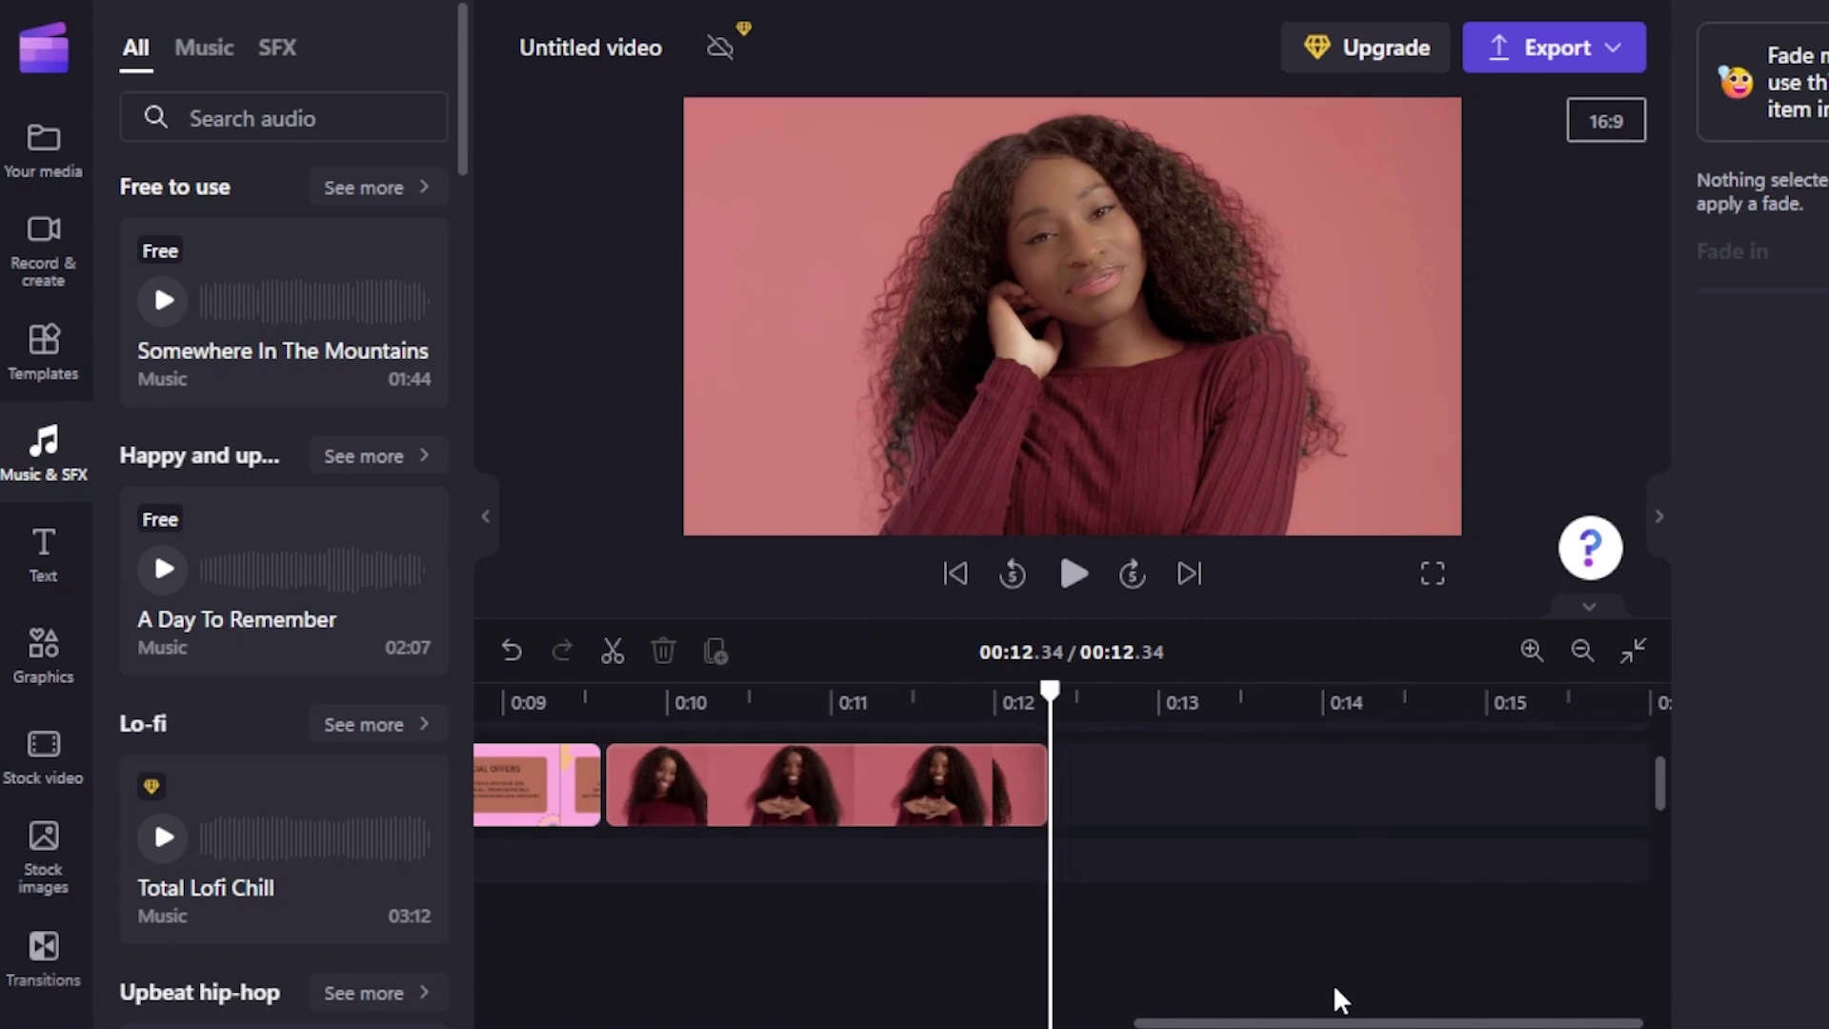
drag(1340, 1021, 533, 1000)
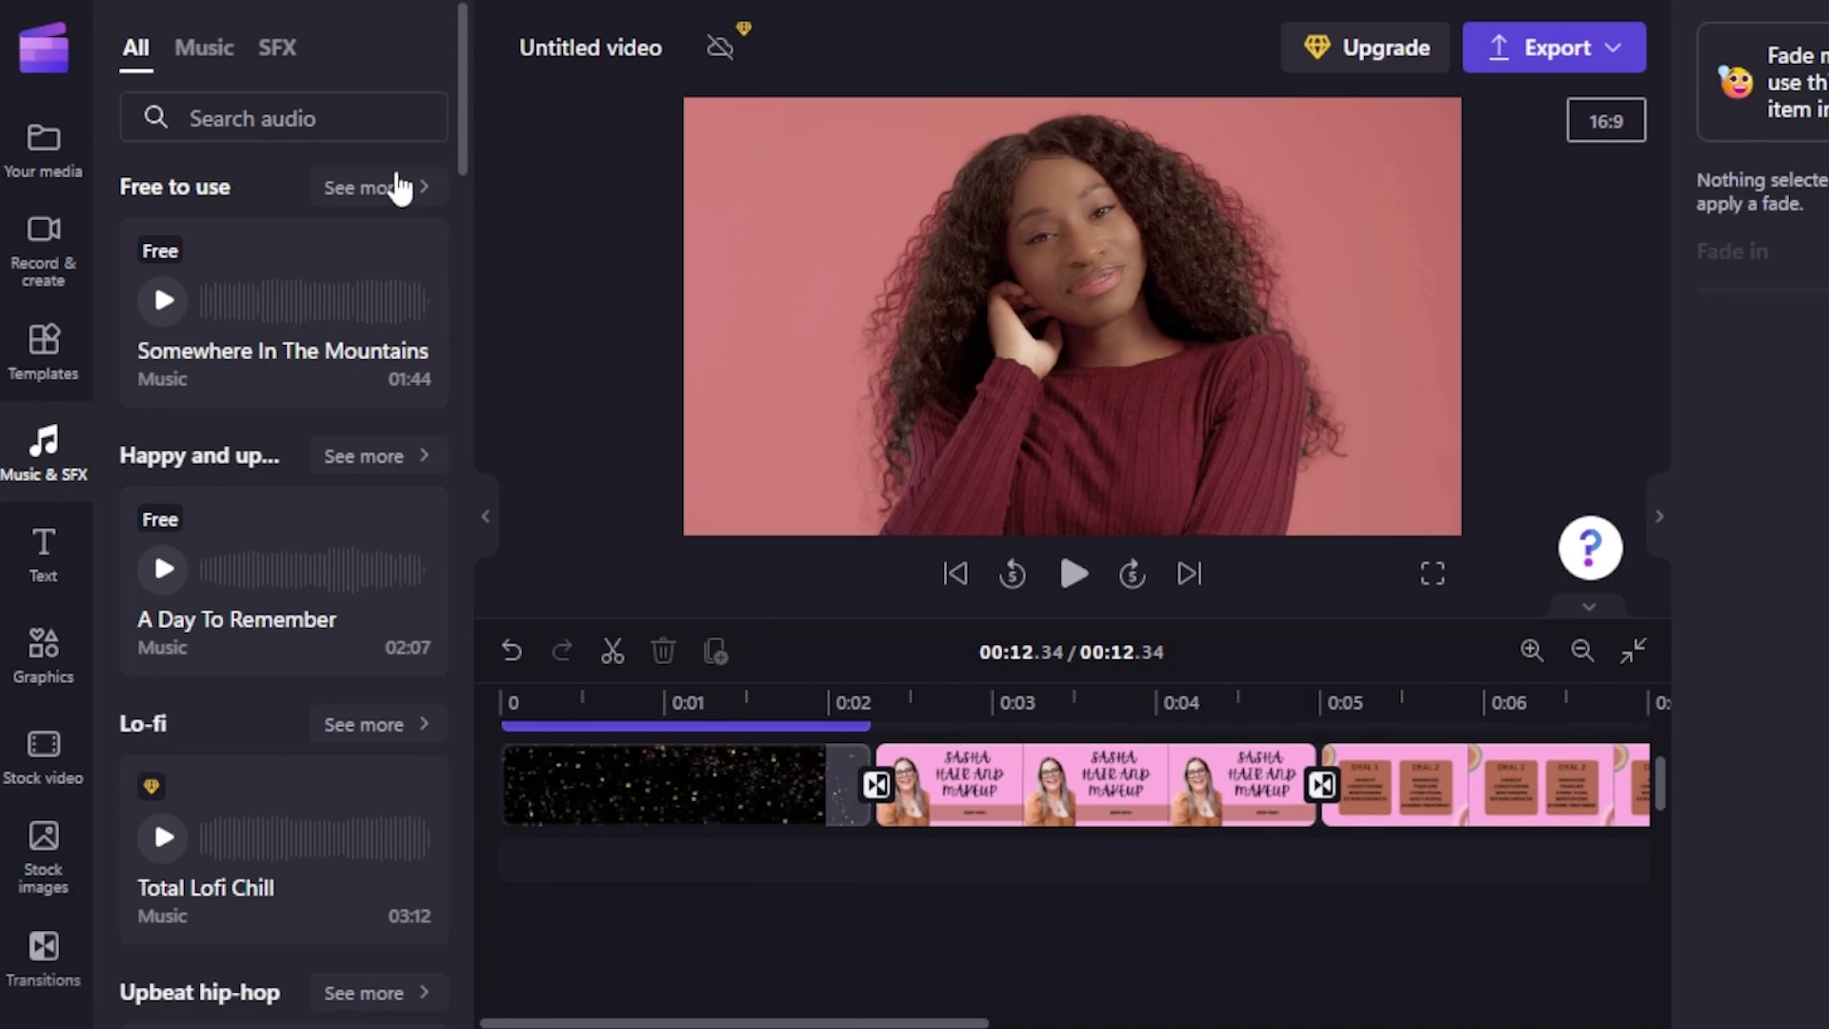
- Attempt an export, choose Go back and fix at the gap warning, and open Your media
scroll(459, 152, down, 3)
scroll(459, 153, up, 3)
click(1569, 67)
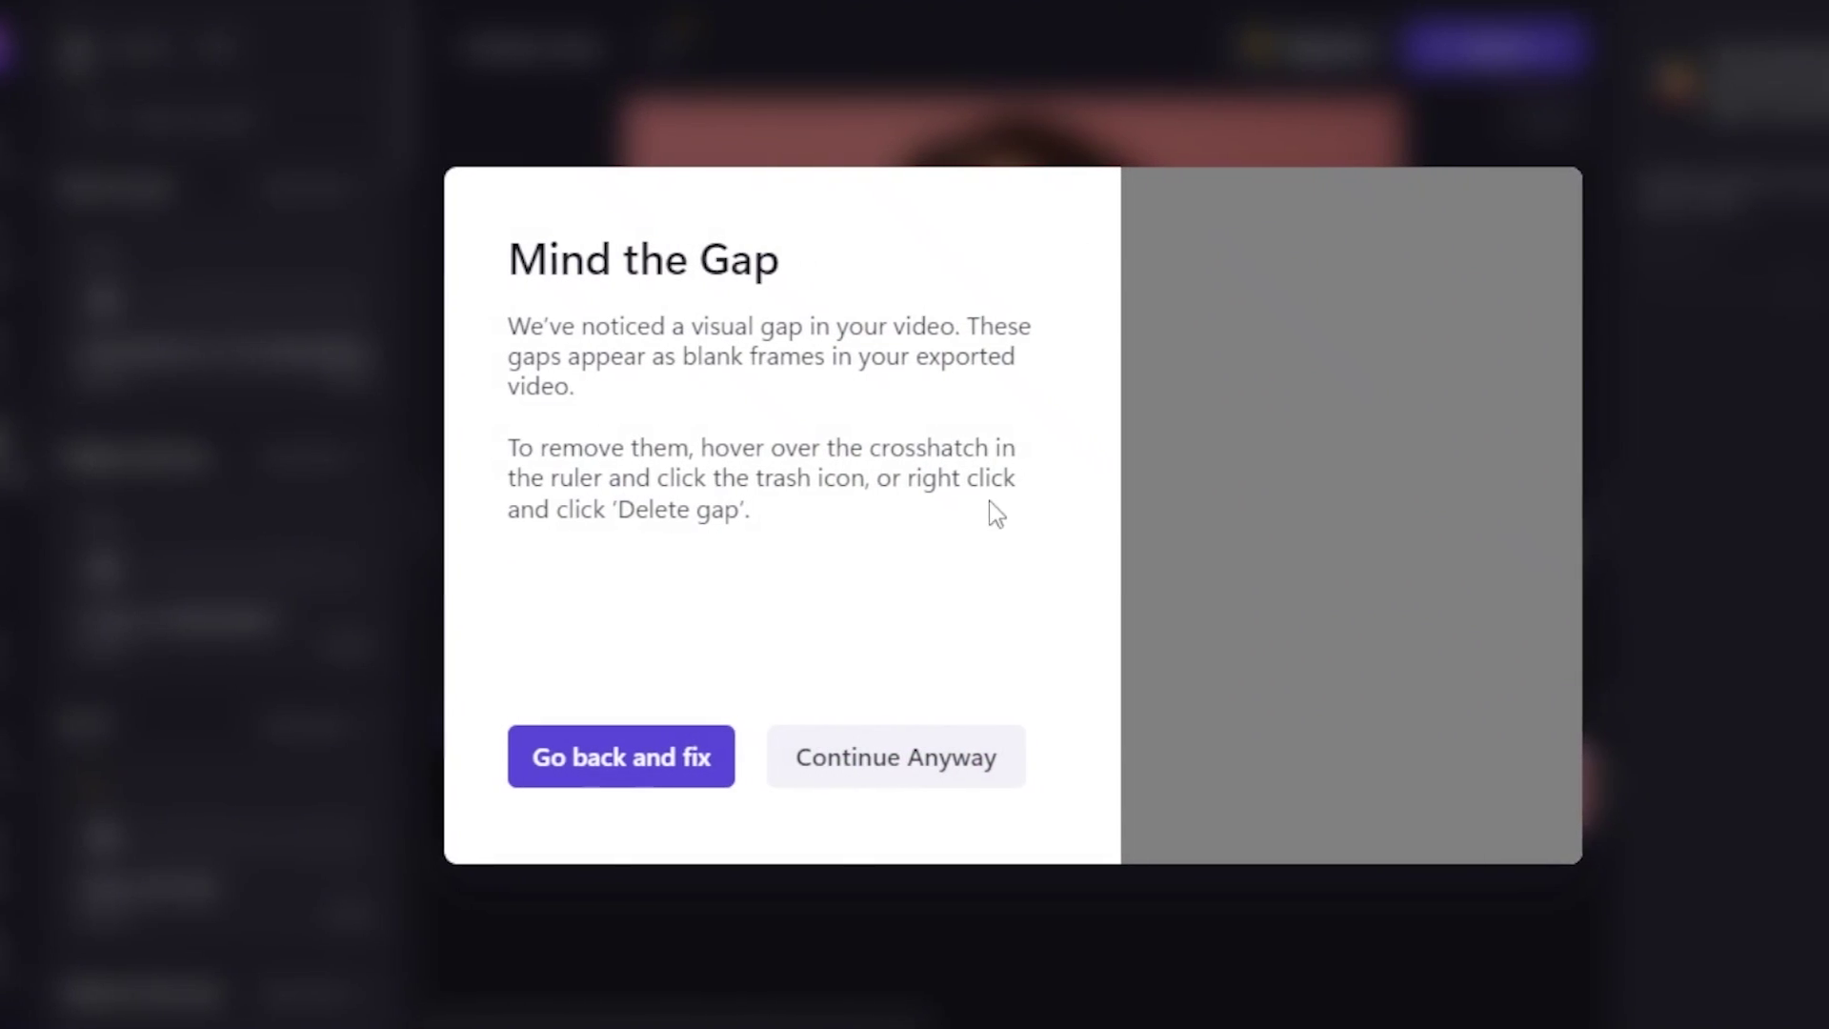
click(562, 773)
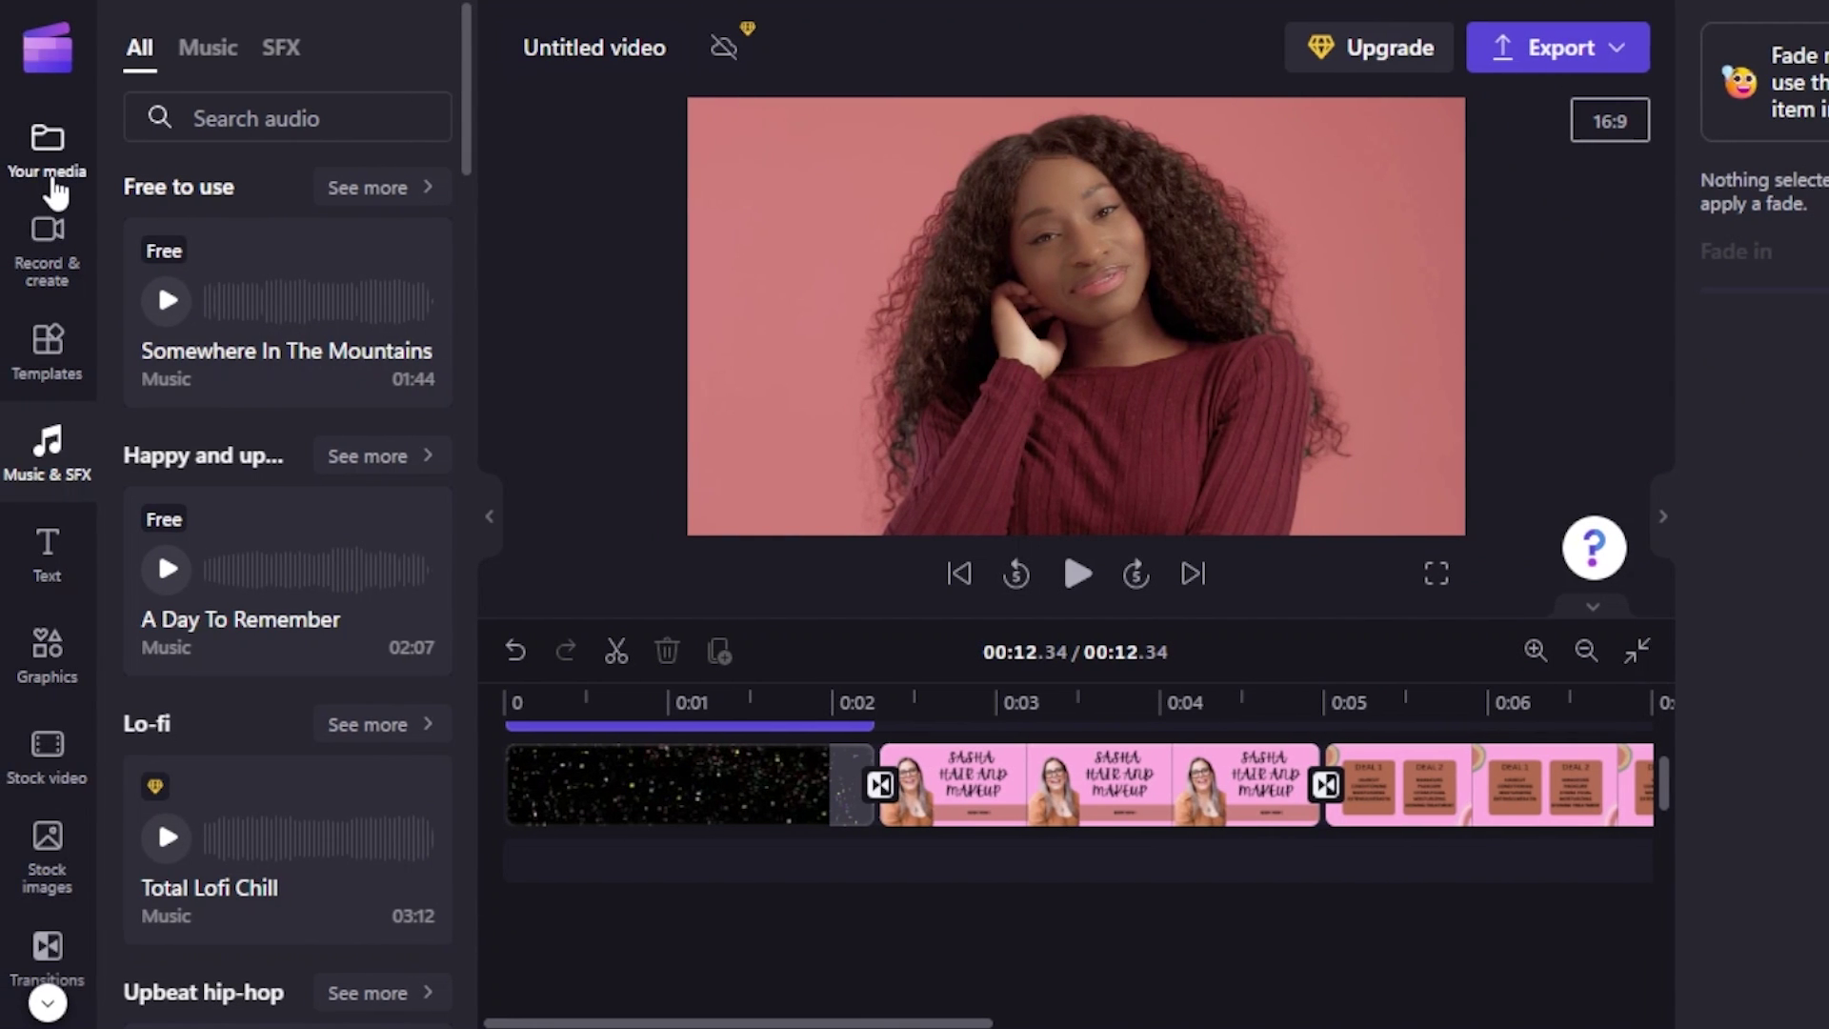
click(54, 185)
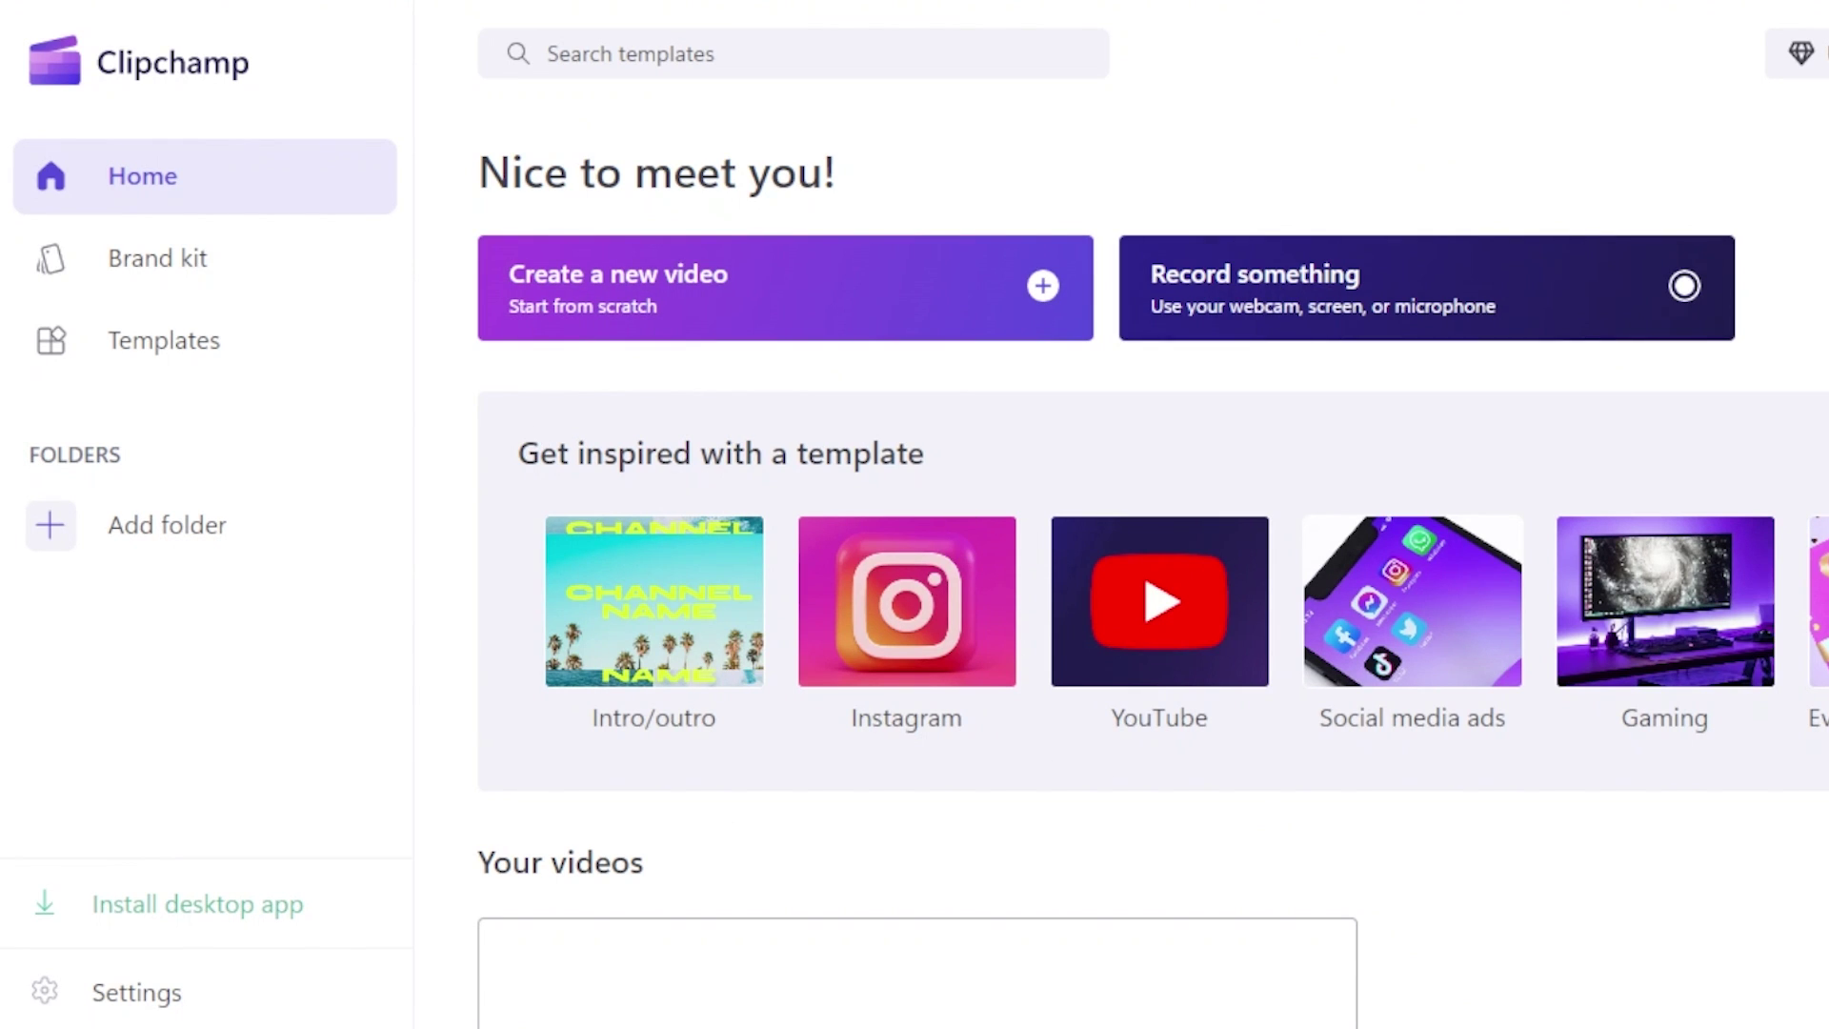
- Open Templates from the home sidebar and scroll through the Intro/outro, Instagram and YouTube rows
scroll(1153, 572, down, 5)
scroll(1153, 571, up, 5)
click(191, 347)
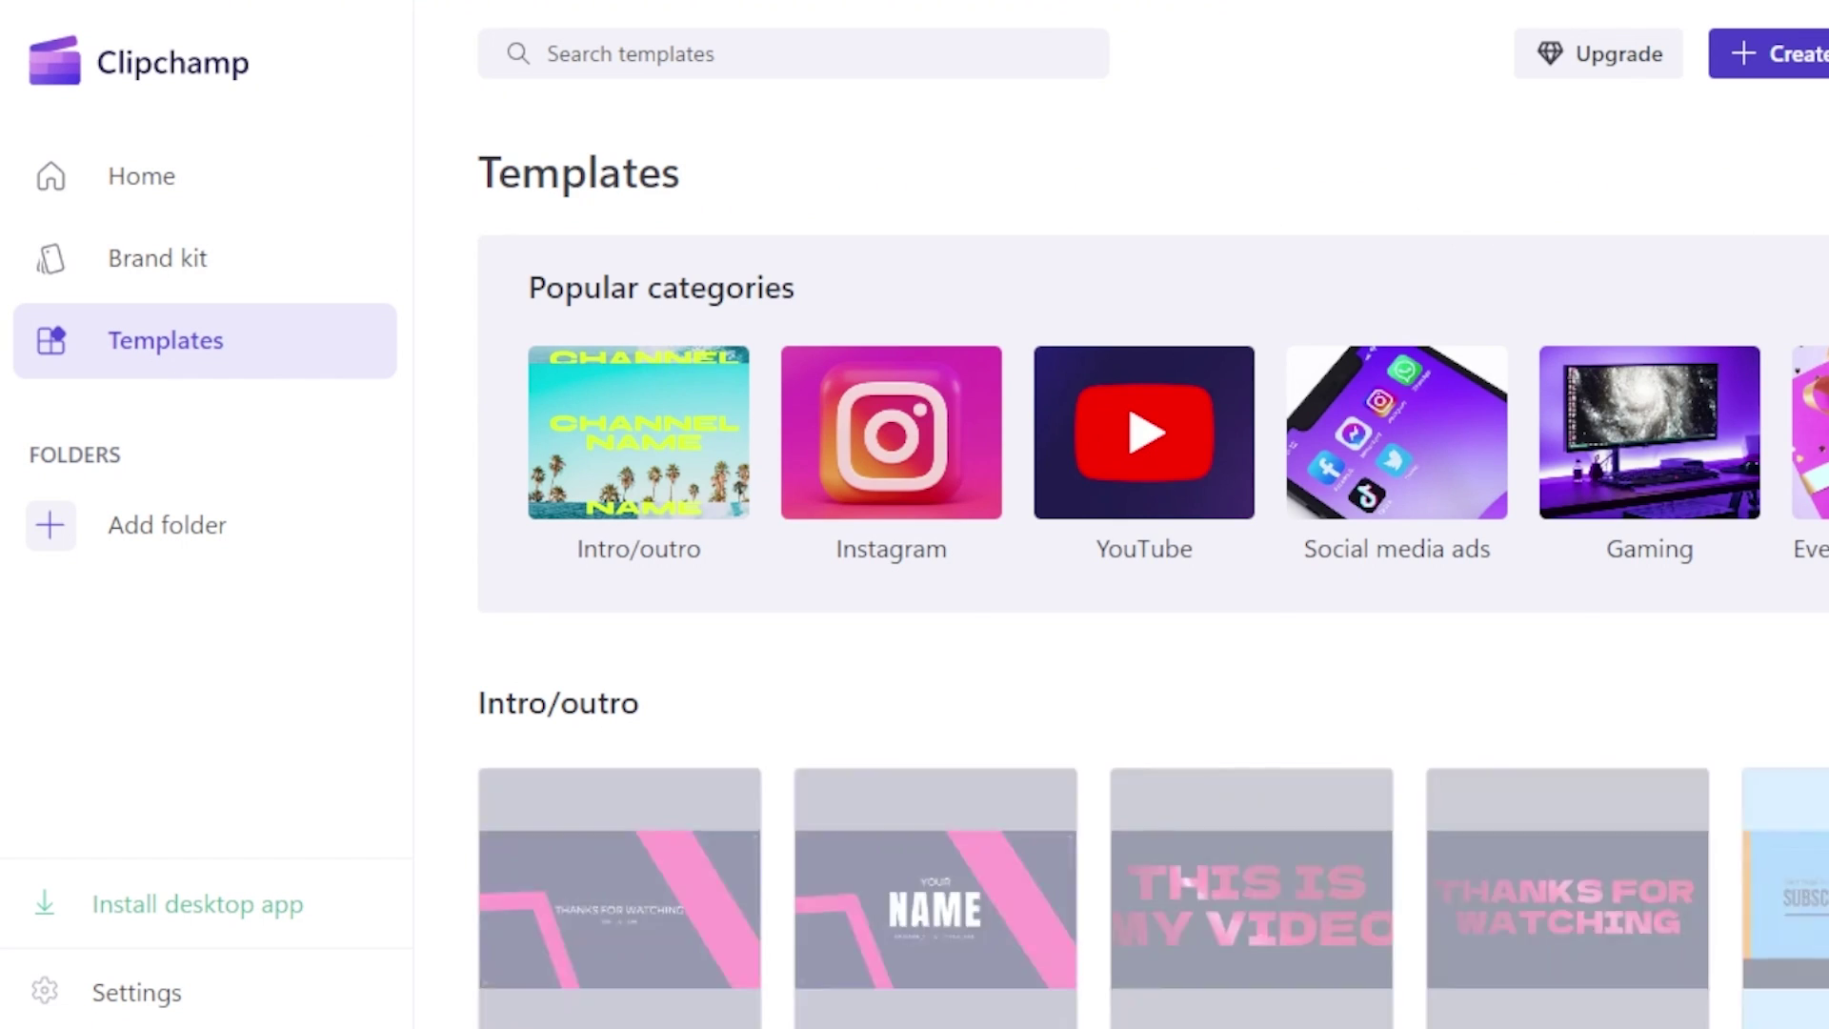
scroll(1124, 238, down, 6)
scroll(1143, 571, down, 7)
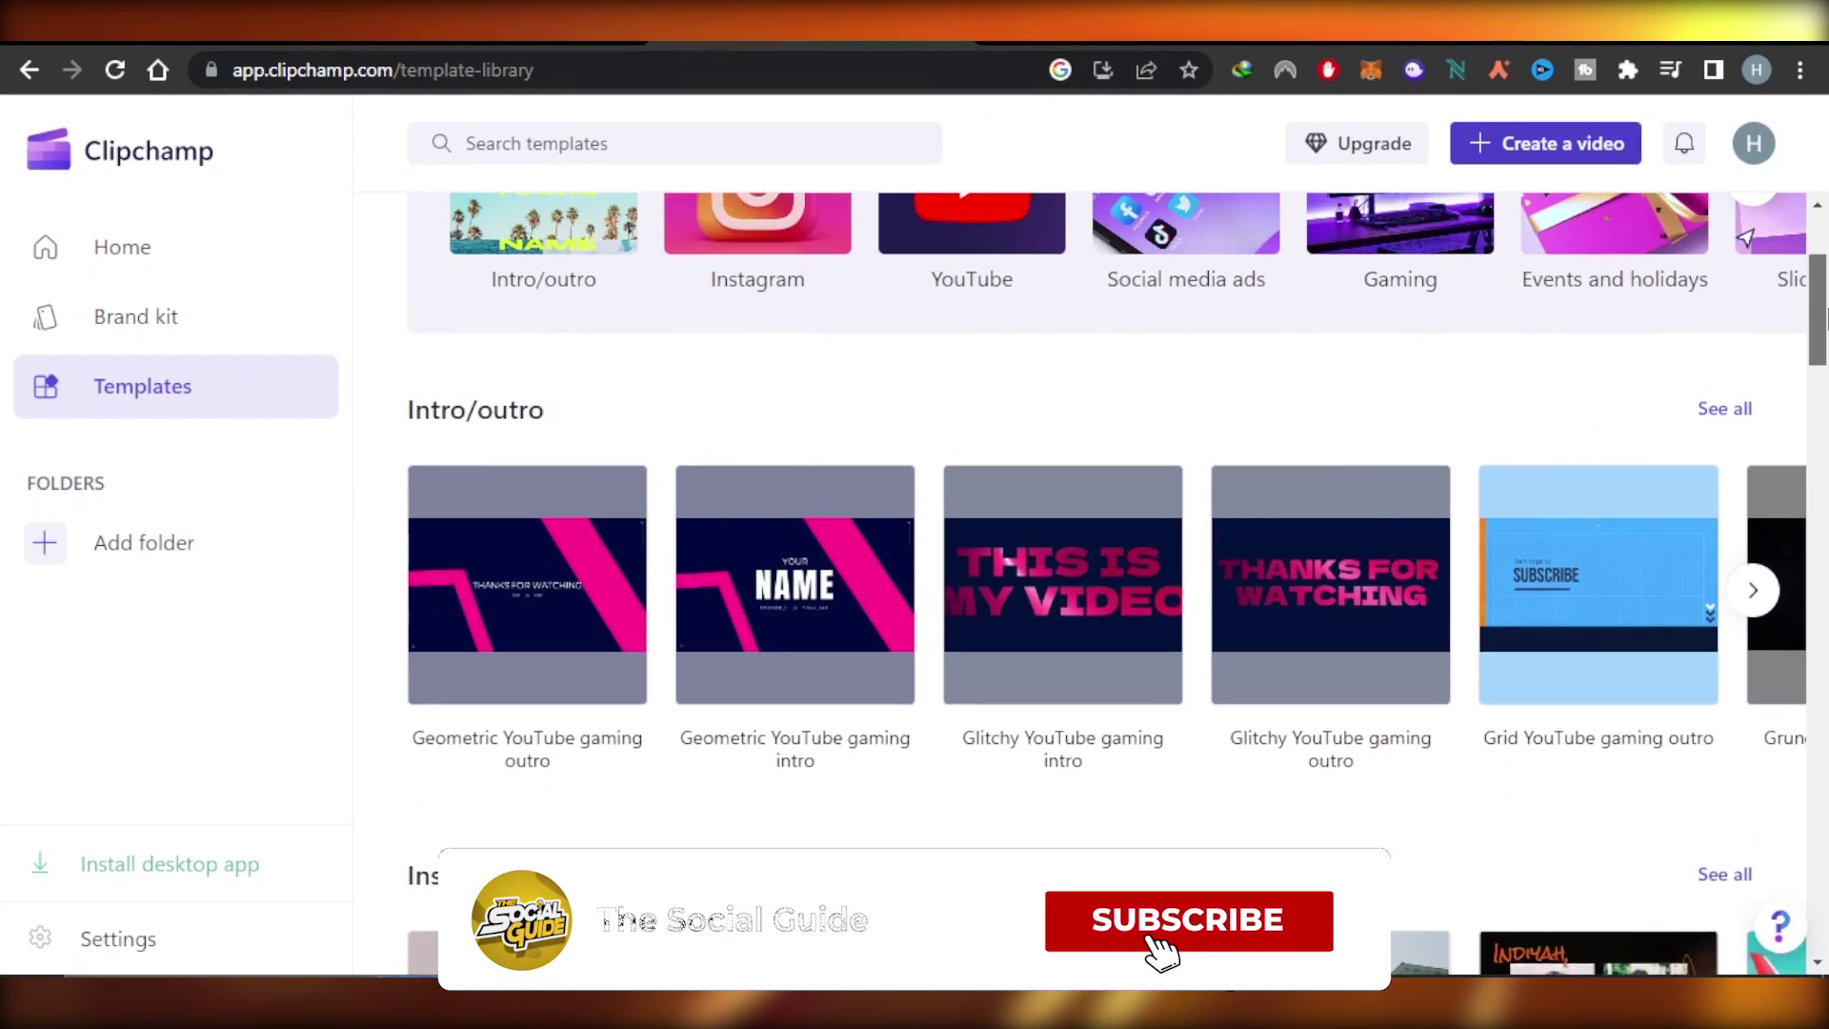
scroll(1105, 572, up, 4)
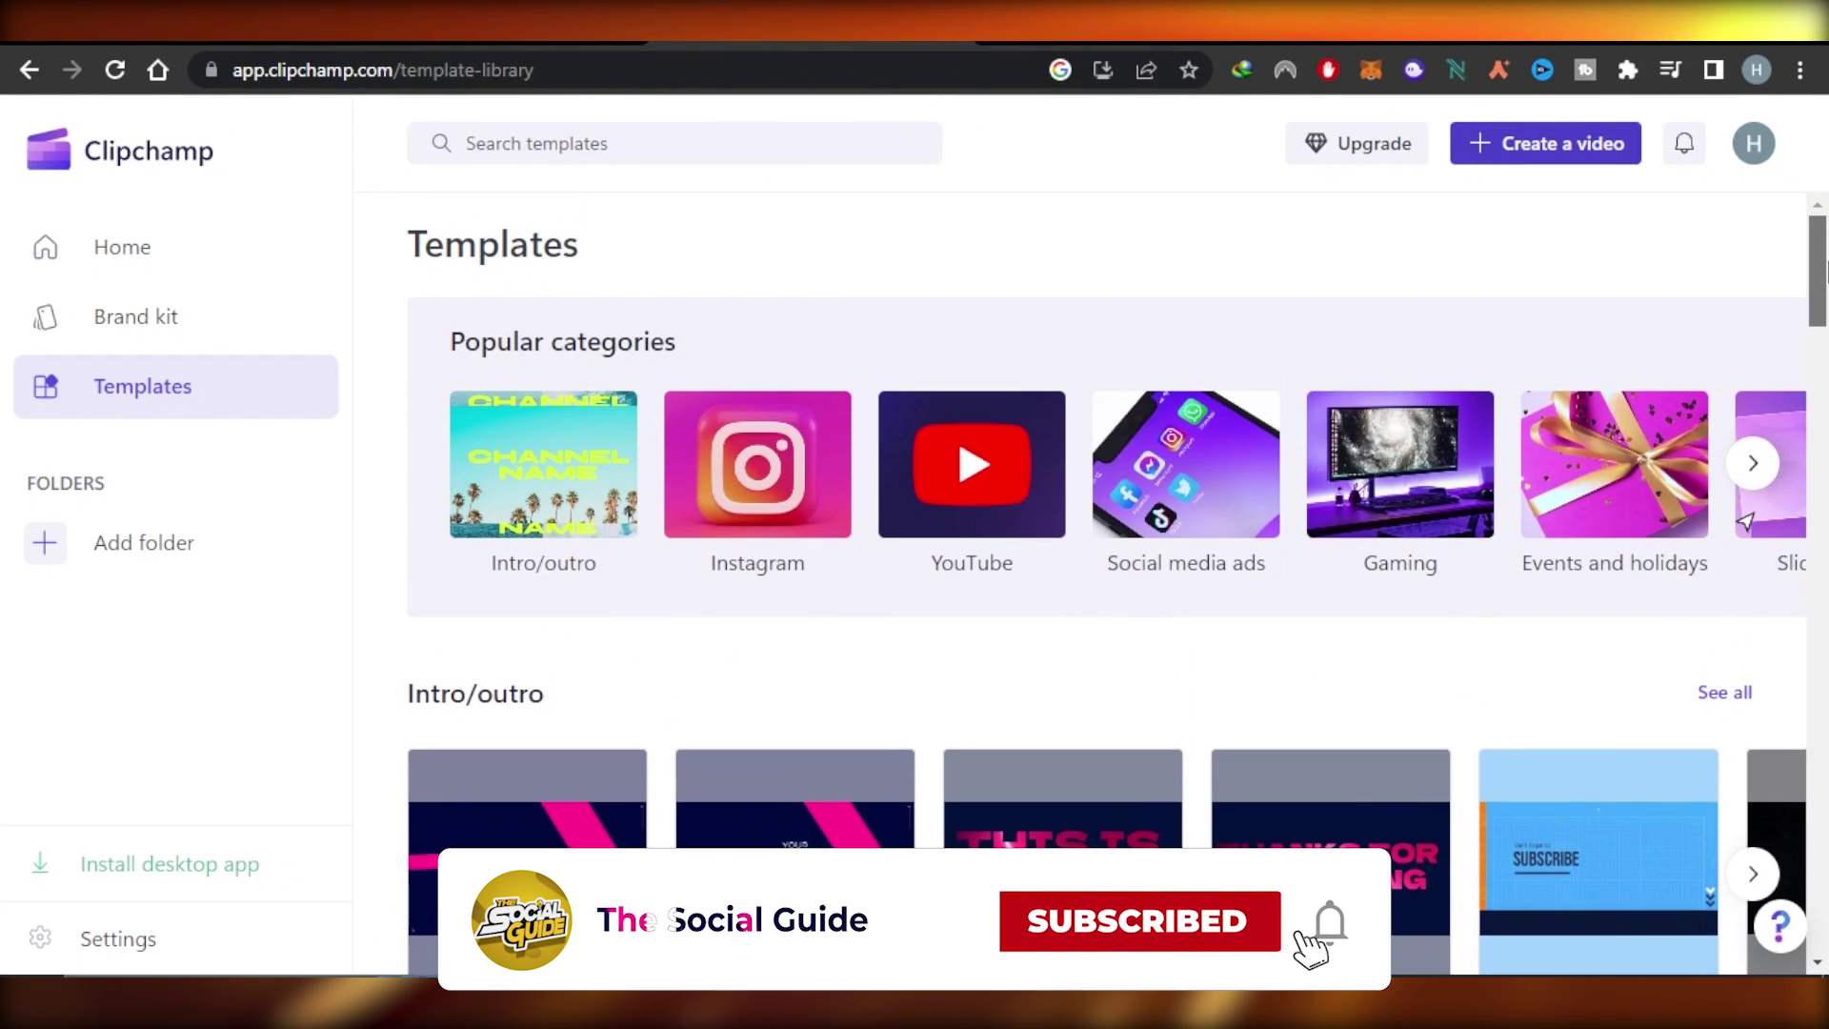